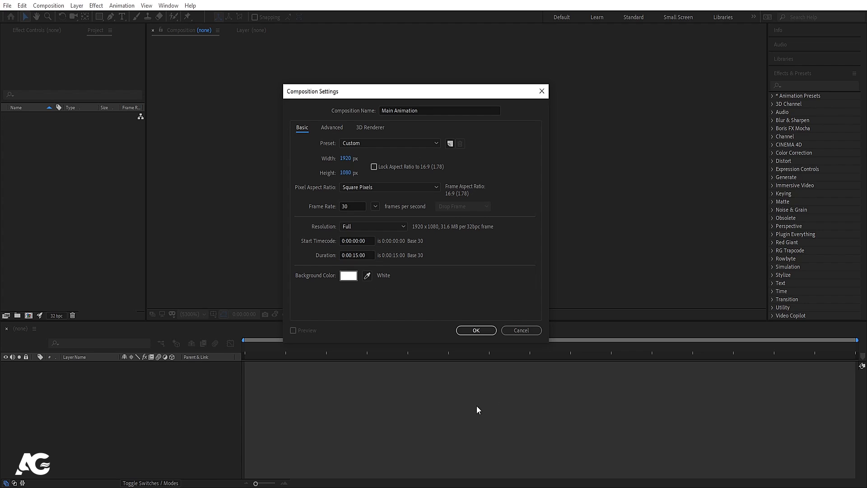
Create the 1920 x 1080, 30 fps, 15-second white composition Main Animation and show its Title/Action Safe guides
{"action": "left_click", "coordinate": [477, 330]}
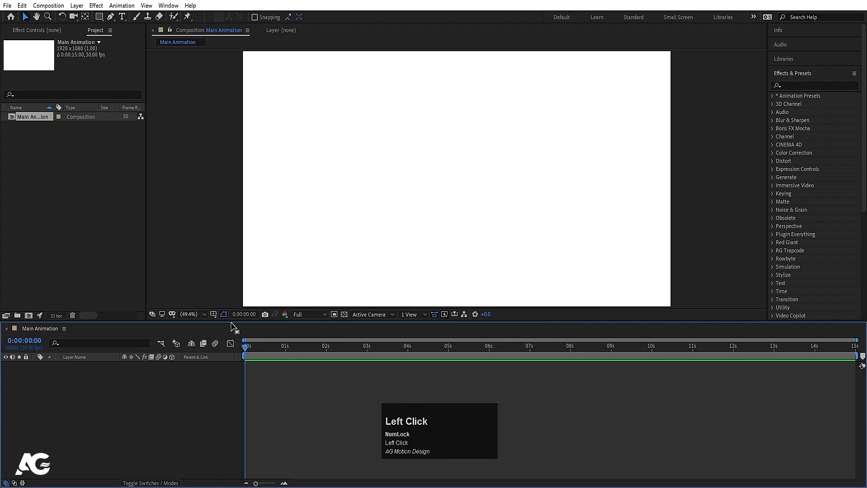
{"action": "left_click", "coordinate": [215, 314]}
{"action": "left_click", "coordinate": [227, 330]}
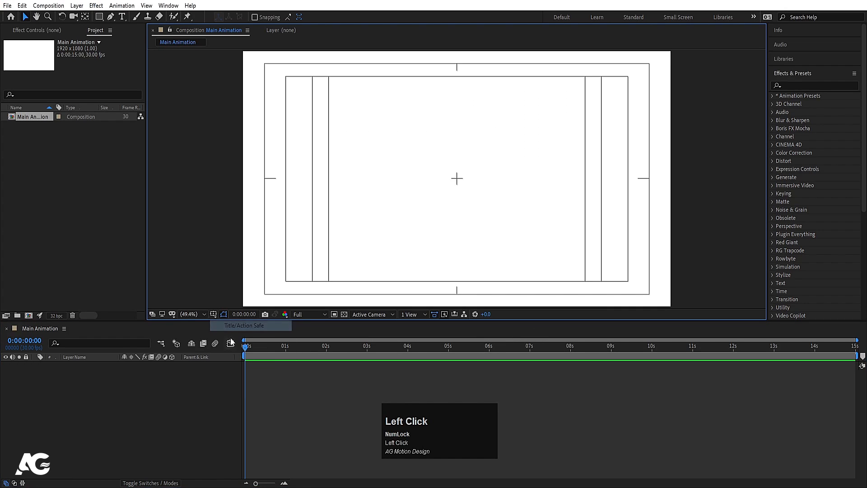
Import the white-concrete-wall image as footage and add it as a layer in the Main Animation composition
{"action": "key", "text": "ctrl+i"}
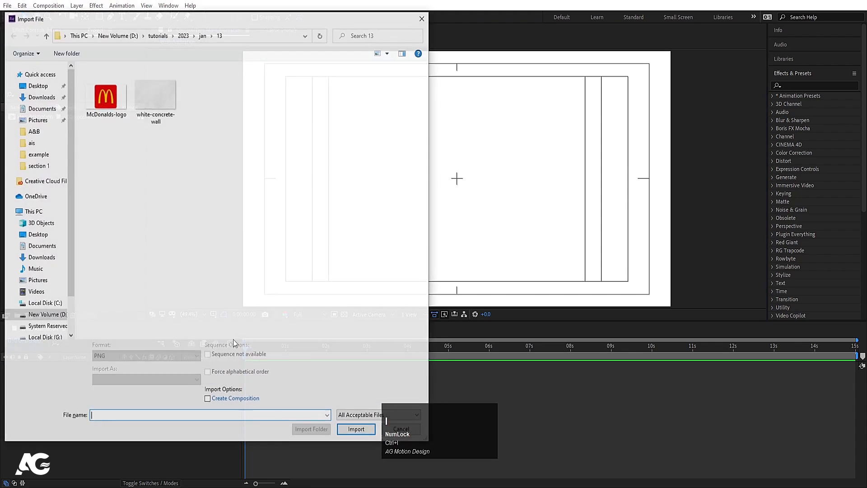
{"action": "left_click", "coordinate": [171, 117]}
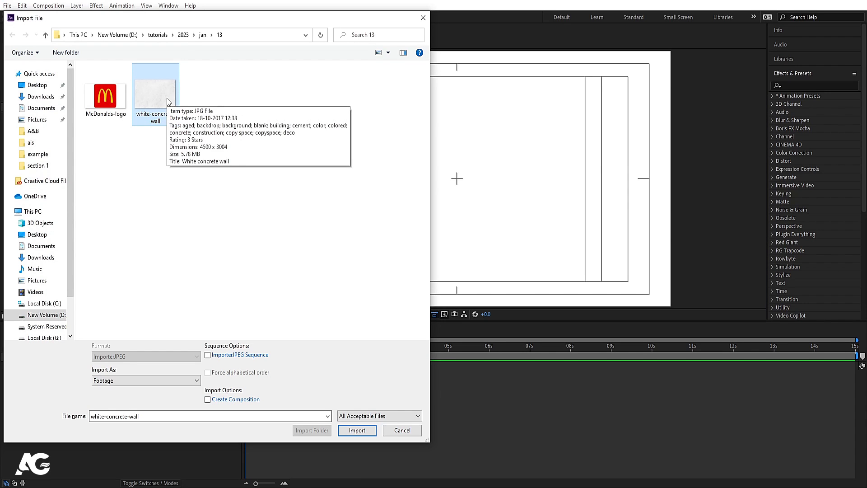
{"action": "left_click", "coordinate": [164, 107]}
{"action": "left_click", "coordinate": [357, 430]}
{"action": "left_click_drag", "start_coordinate": [33, 126], "coordinate": [140, 420]}
Resize the concrete wall layer with Fit to Comp and hide it
{"action": "key", "text": "s"}
{"action": "left_click_drag", "start_coordinate": [137, 374], "coordinate": [110, 371]}
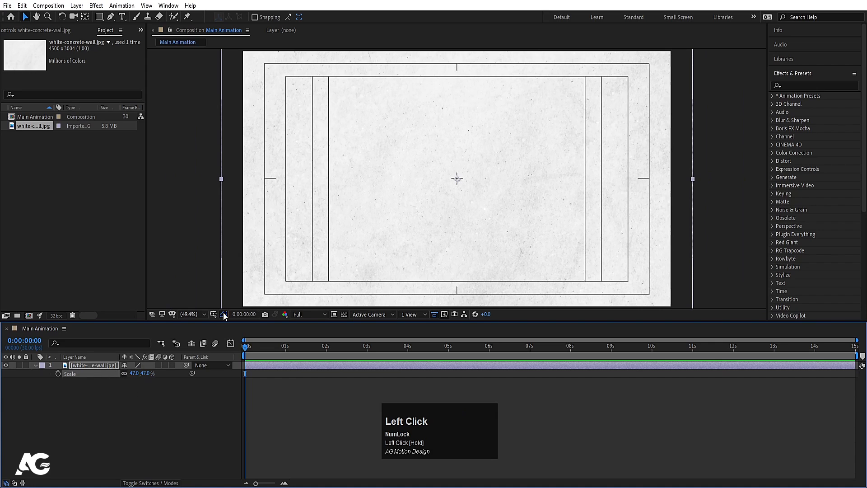
{"action": "right_click", "coordinate": [376, 163]}
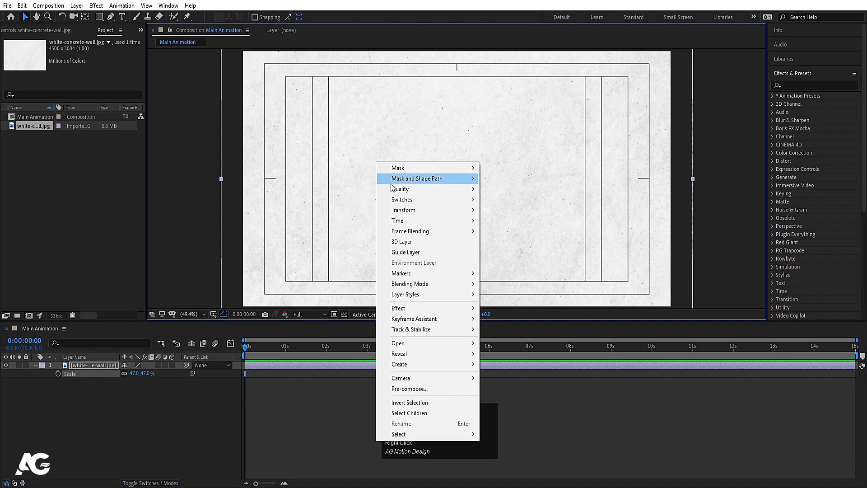
{"action": "mouse_move", "coordinate": [403, 212]}
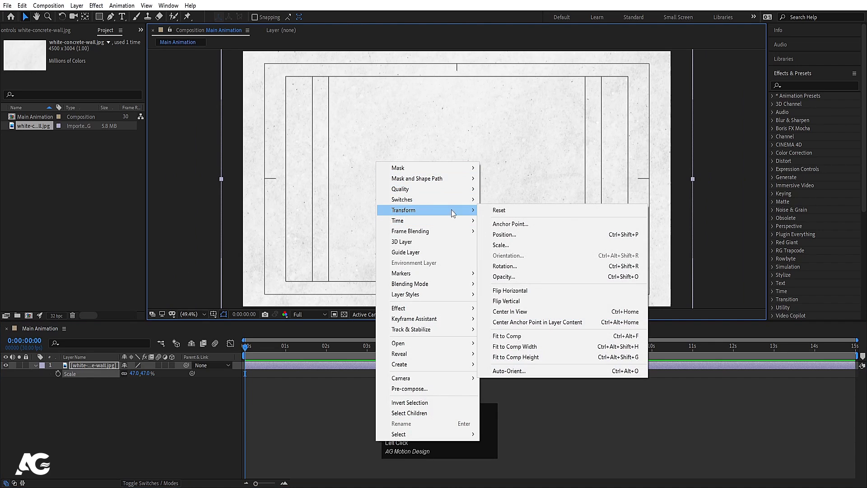
{"action": "left_click", "coordinate": [536, 334]}
{"action": "left_click", "coordinate": [136, 433]}
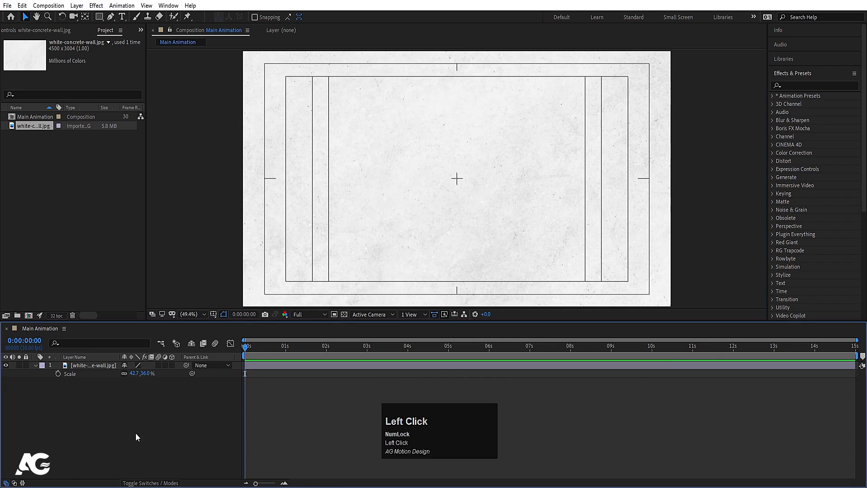
{"action": "left_click", "coordinate": [6, 366]}
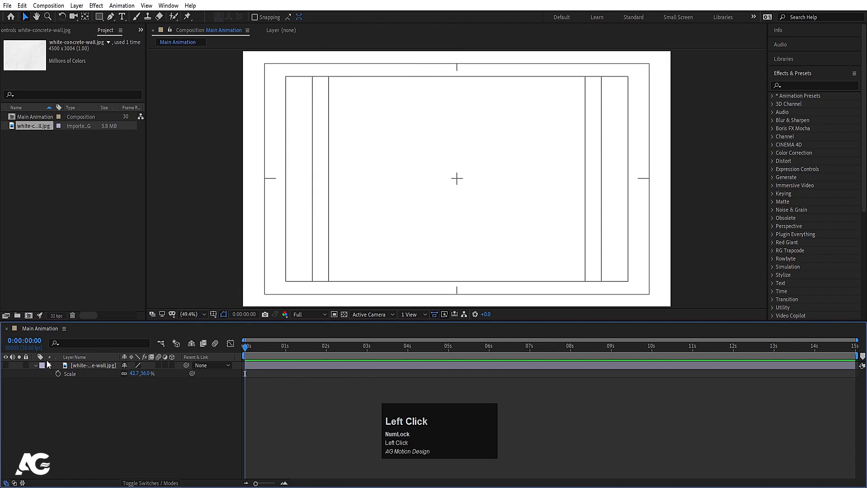
Draw a straight horizontal line with the Pen tool and a 200 px black stroke through the center, between the innermost vertical guides
{"action": "left_click", "coordinate": [111, 17]}
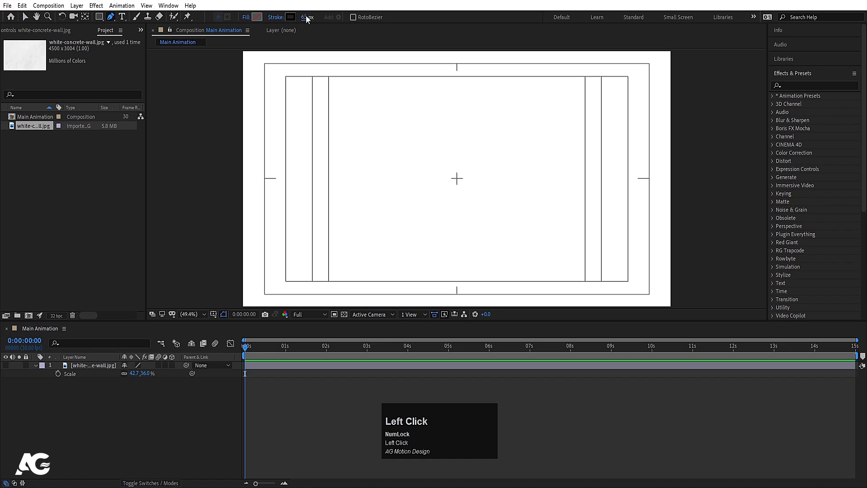
{"action": "key", "text": "Return"}
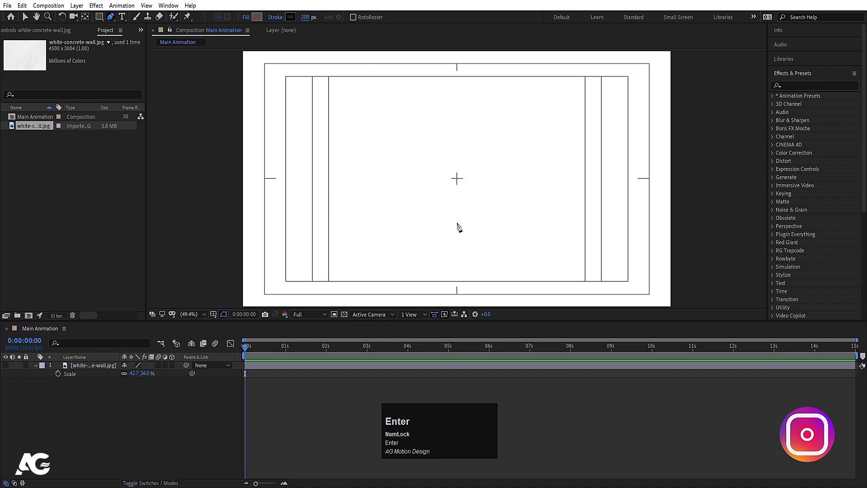
{"action": "left_click", "coordinate": [328, 180]}
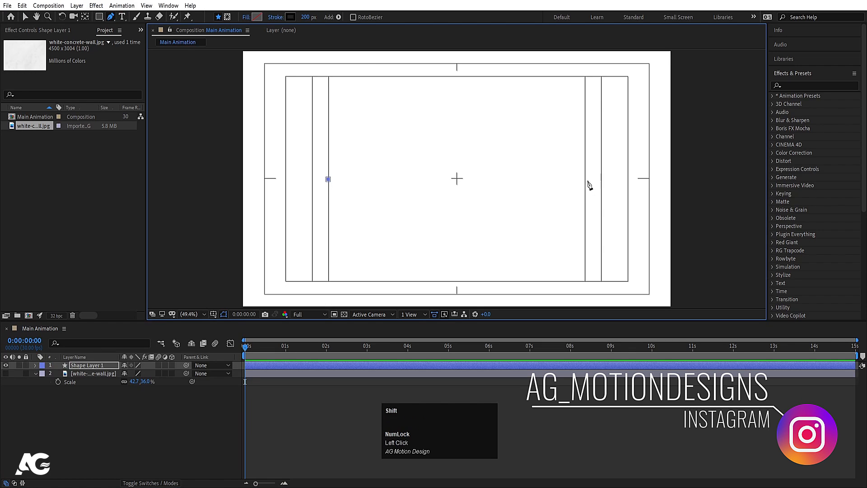
{"action": "left_click", "coordinate": [585, 180], "text": "shift"}
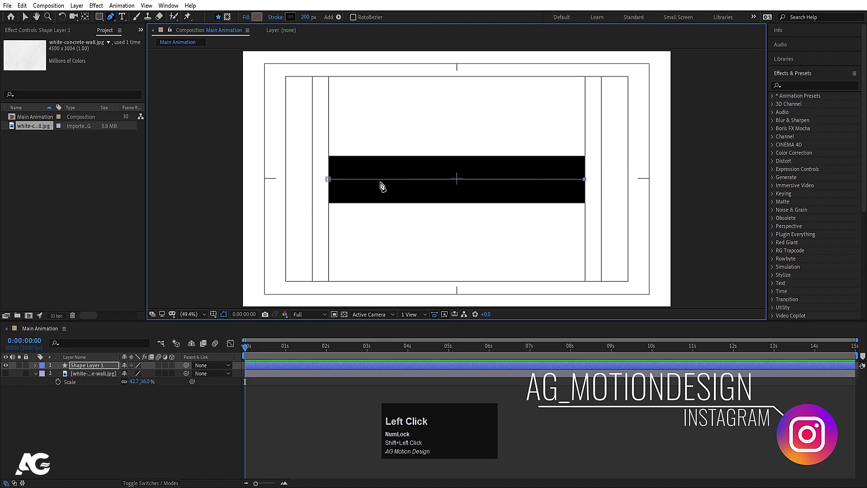
Thin the line's stroke to 150 px, then to 100 px, and deselect the shape layer
{"action": "left_click", "coordinate": [304, 17]}
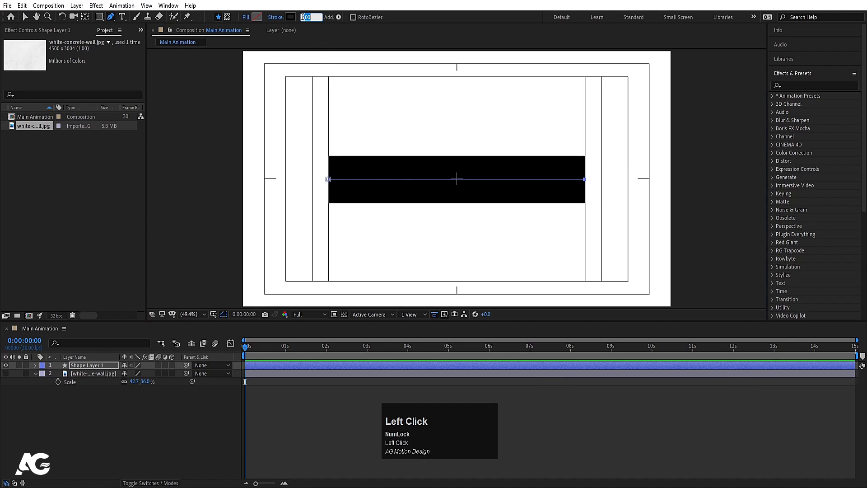
{"action": "type", "text": "150"}
{"action": "key", "text": "Return"}
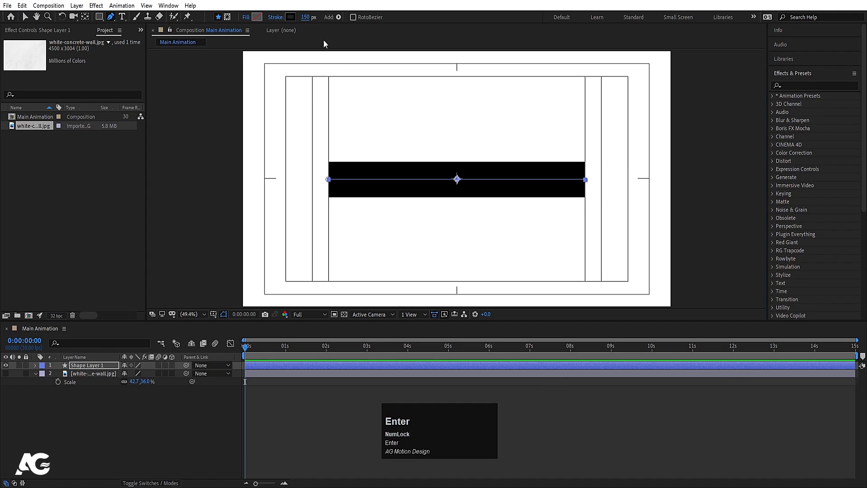
{"action": "left_click", "coordinate": [302, 18]}
{"action": "type", "text": "100"}
{"action": "left_click", "coordinate": [98, 425]}
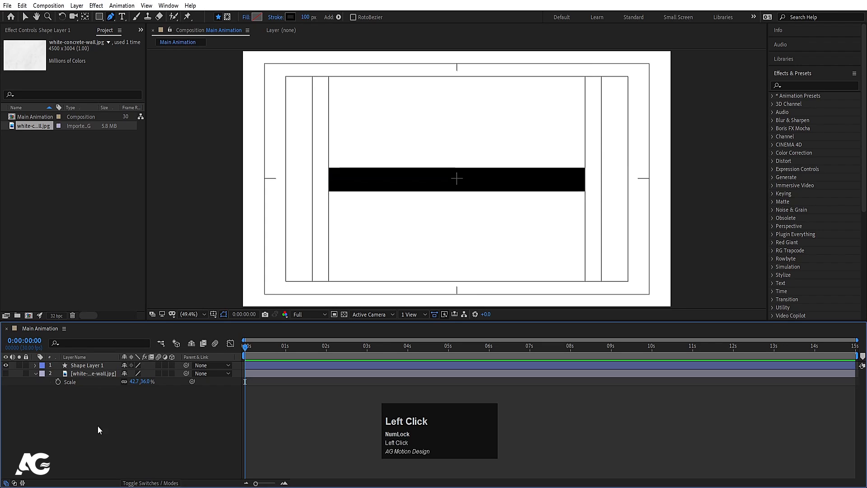
Add a Twist operator to the contents of Shape Layer 1
{"action": "left_click", "coordinate": [69, 366]}
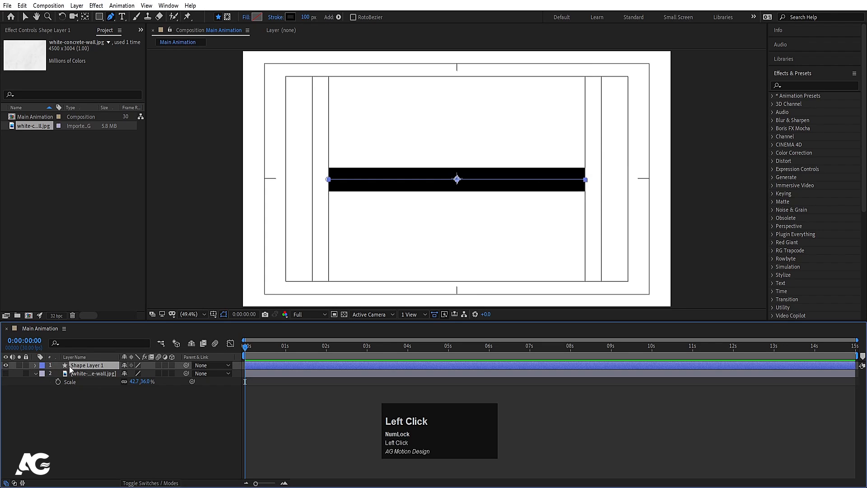
{"action": "left_click", "coordinate": [35, 366]}
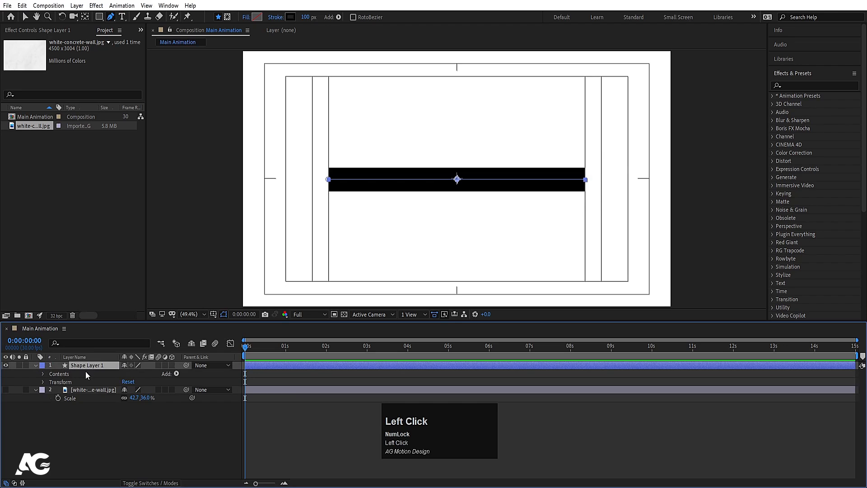
{"action": "left_click", "coordinate": [176, 373]}
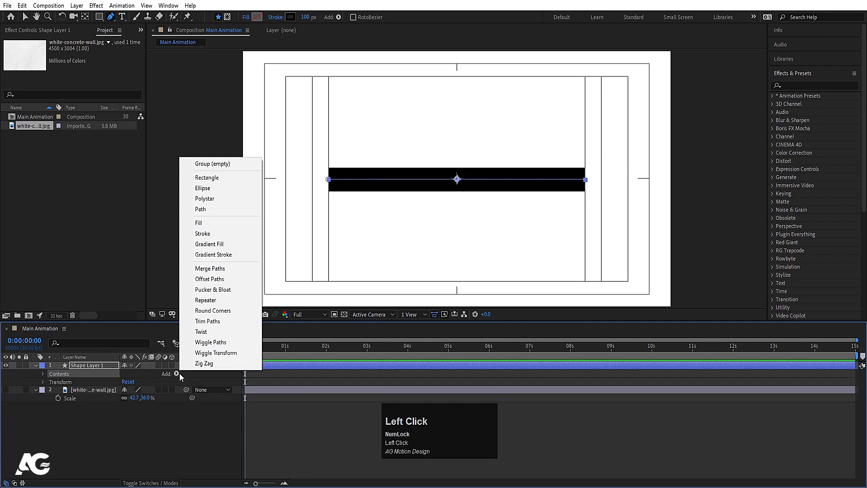
{"action": "left_click", "coordinate": [211, 332]}
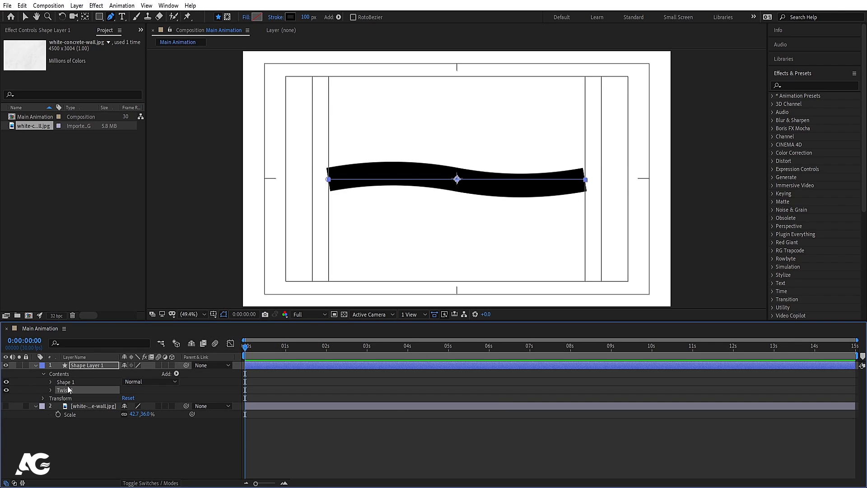
Set the line cap of the shape's stroke to Round Cap and collapse the shape's properties
{"action": "left_click", "coordinate": [50, 382]}
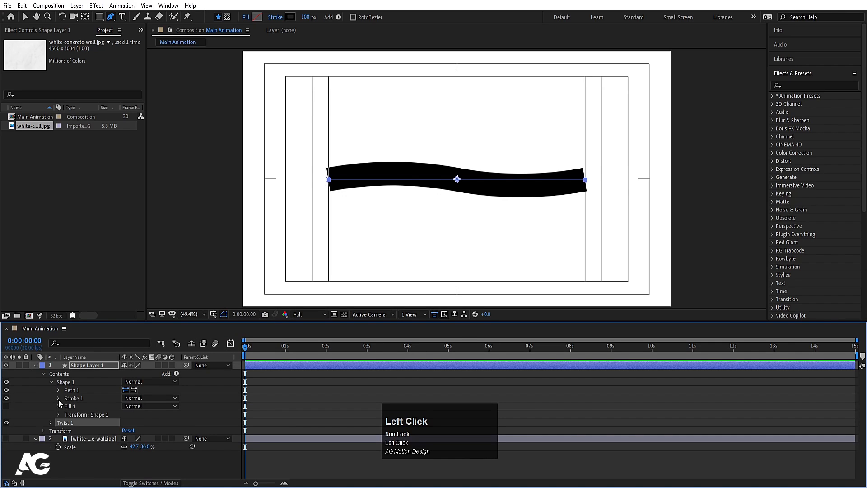
{"action": "left_click", "coordinate": [59, 398]}
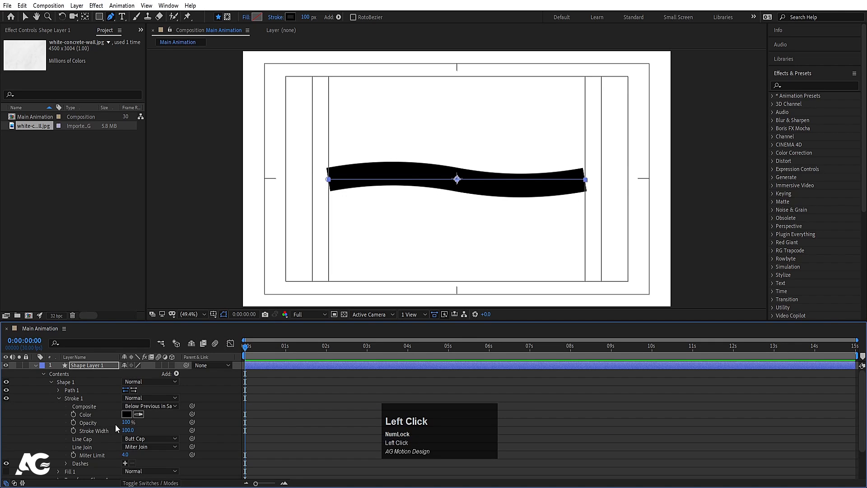
{"action": "left_click", "coordinate": [133, 439]}
{"action": "left_click", "coordinate": [145, 459]}
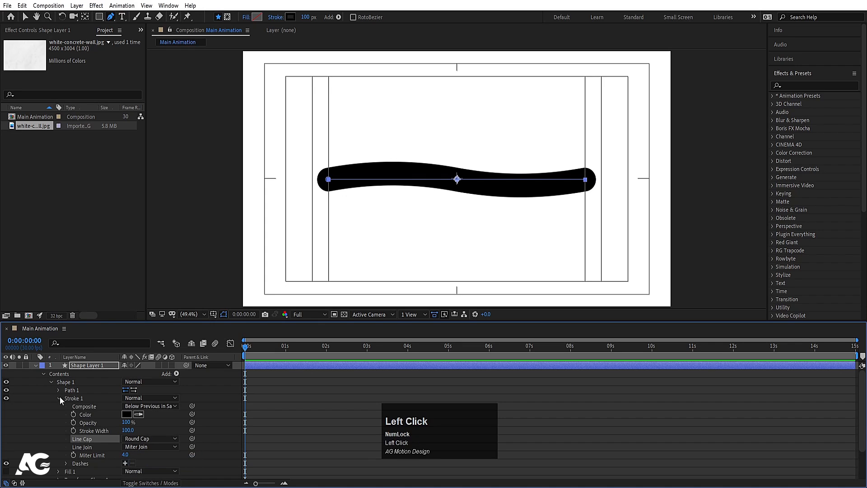
{"action": "left_click", "coordinate": [58, 399]}
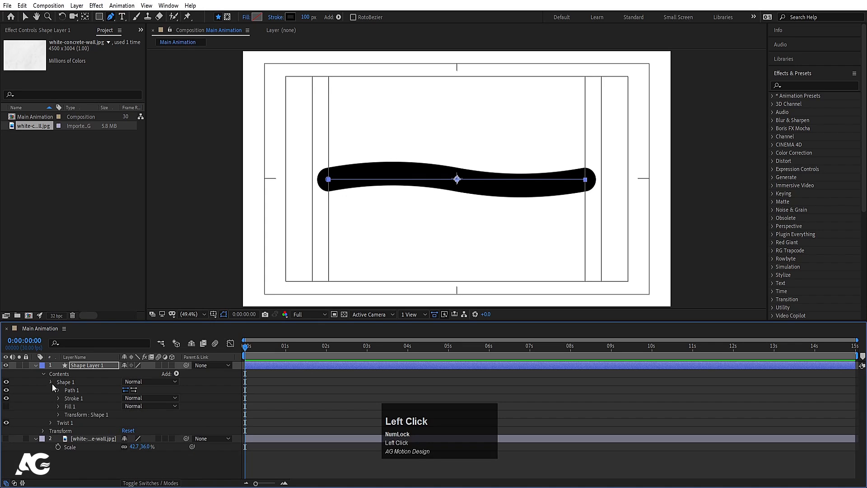
{"action": "left_click", "coordinate": [51, 382]}
Raise the Twist angle to 604 so the line winds into a double spiral
{"action": "left_click", "coordinate": [61, 390]}
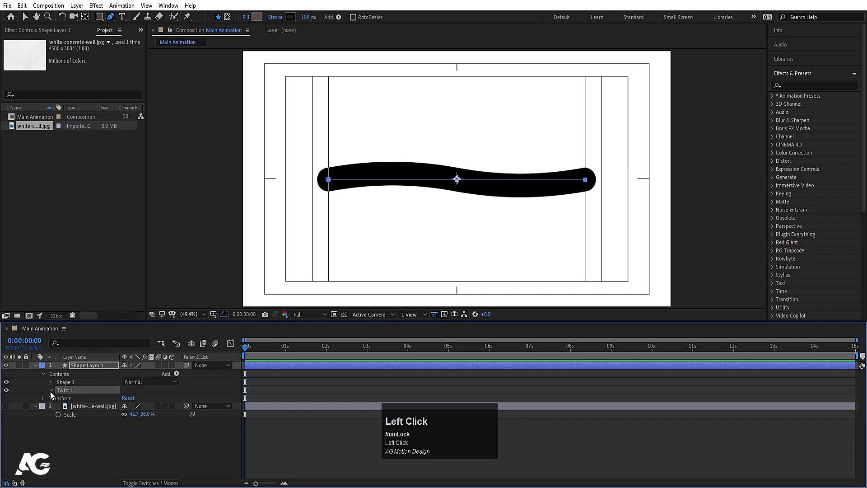
{"action": "left_click", "coordinate": [50, 390]}
{"action": "left_click_drag", "start_coordinate": [127, 398], "coordinate": [356, 356]}
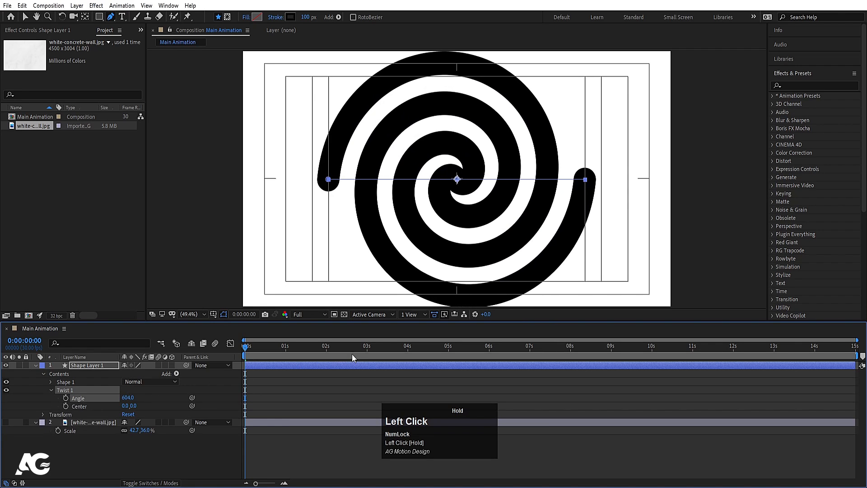
Scale the spiral shape layer down to 46%
{"action": "left_click", "coordinate": [80, 365]}
{"action": "key", "text": "s"}
{"action": "left_click_drag", "start_coordinate": [136, 374], "coordinate": [103, 368]}
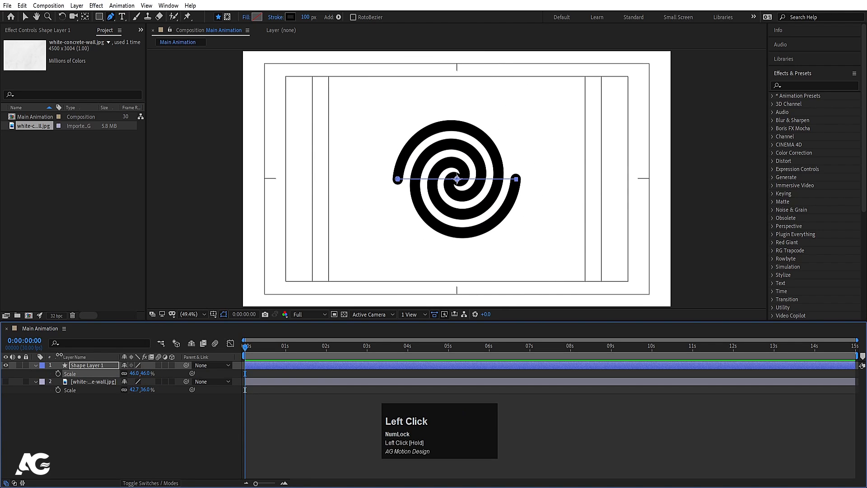
Readjust the spiral's Twist angle and set the stroke width to 155 px so the arms fill the gaps between them
{"action": "left_click", "coordinate": [34, 365]}
{"action": "left_click", "coordinate": [35, 364]}
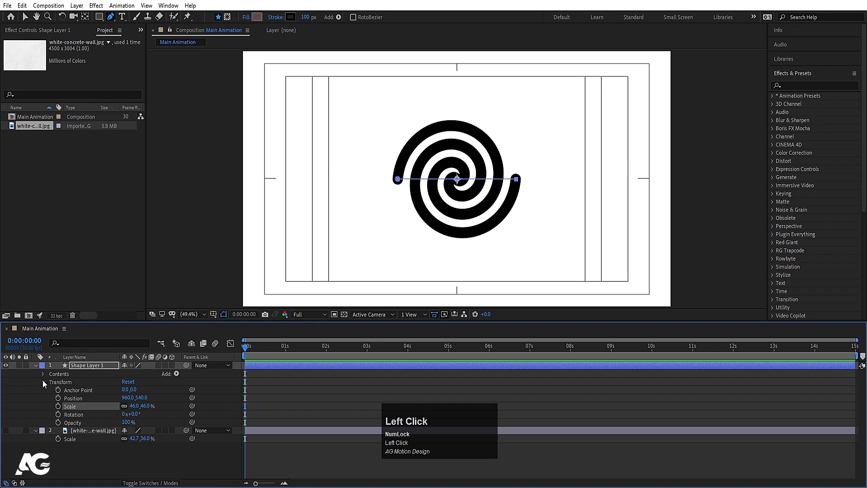
{"action": "left_click", "coordinate": [43, 382]}
{"action": "left_click", "coordinate": [44, 374]}
{"action": "left_click", "coordinate": [51, 390]}
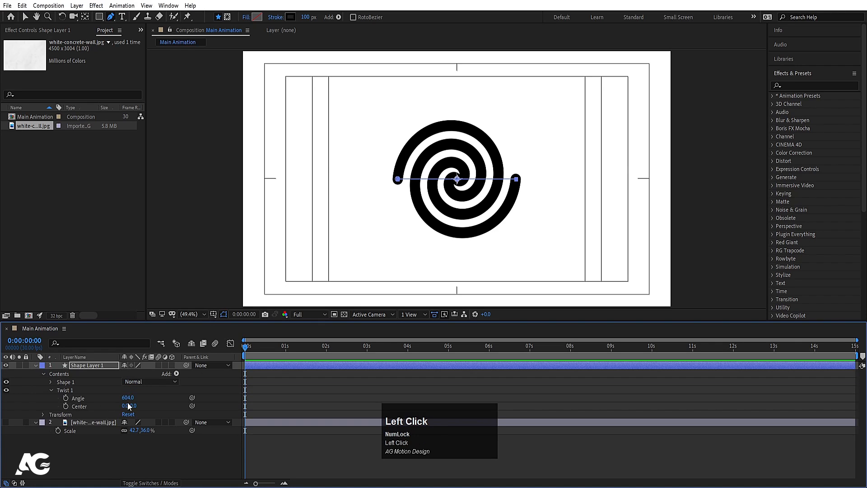
{"action": "left_click_drag", "start_coordinate": [123, 398], "coordinate": [17, 398]}
{"action": "left_click", "coordinate": [306, 18]}
{"action": "left_click_drag", "start_coordinate": [306, 18], "coordinate": [381, 4]}
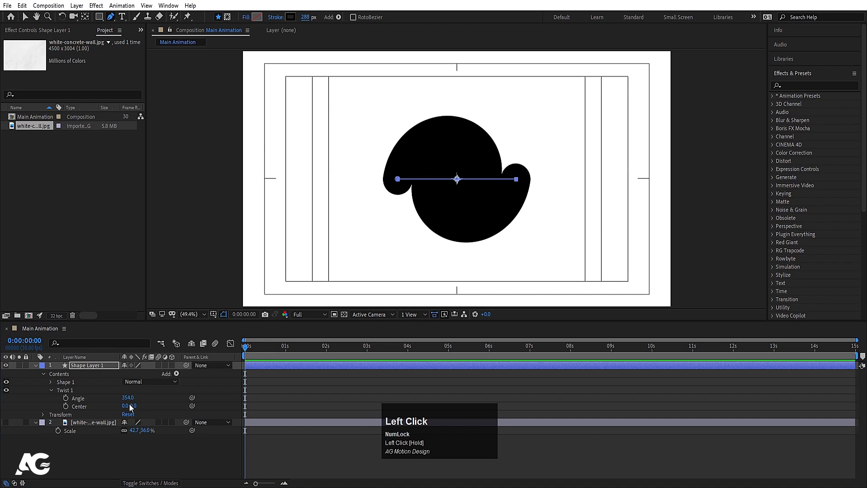
{"action": "left_click_drag", "start_coordinate": [130, 400], "coordinate": [248, 370]}
{"action": "mouse_move", "coordinate": [307, 17]}
{"action": "left_mouse_down"}
{"action": "mouse_move", "coordinate": [210, 16]}
{"action": "mouse_move", "coordinate": [248, 17]}
{"action": "left_mouse_up"}
Add a Trim Paths operator to the contents of the spiral shape layer
{"action": "left_click", "coordinate": [51, 390]}
{"action": "left_click", "coordinate": [66, 382]}
{"action": "left_click", "coordinate": [177, 373]}
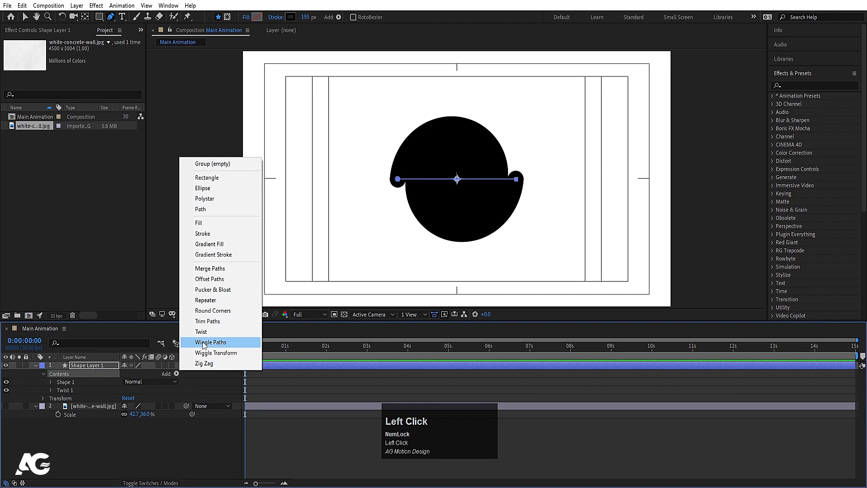
{"action": "left_click", "coordinate": [208, 321]}
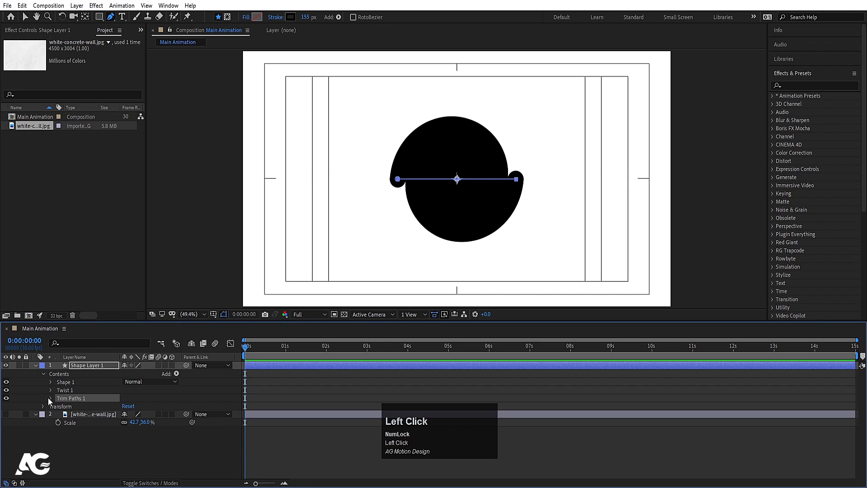
Set both the End and Start of Trim Paths to 50%
{"action": "left_click", "coordinate": [50, 398]}
{"action": "left_click_drag", "start_coordinate": [128, 414], "coordinate": [106, 414]}
{"action": "left_click", "coordinate": [128, 414]}
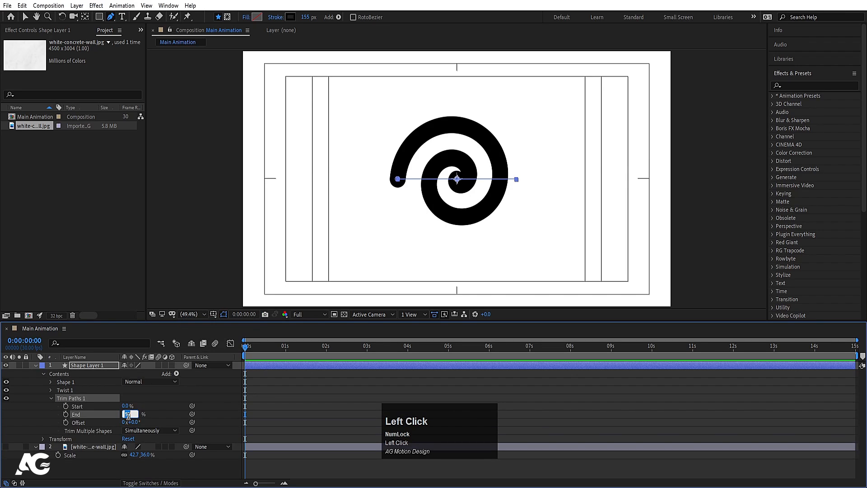
{"action": "left_click", "coordinate": [152, 399]}
{"action": "left_click", "coordinate": [125, 406]}
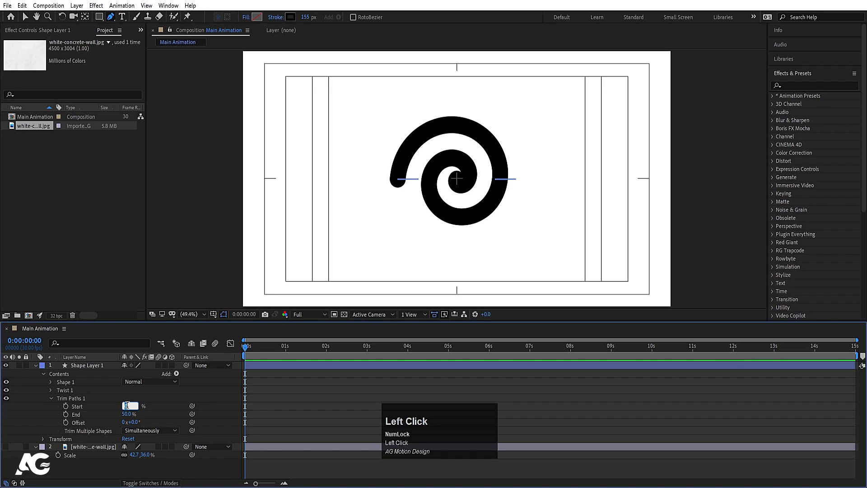
{"action": "key", "text": "Return"}
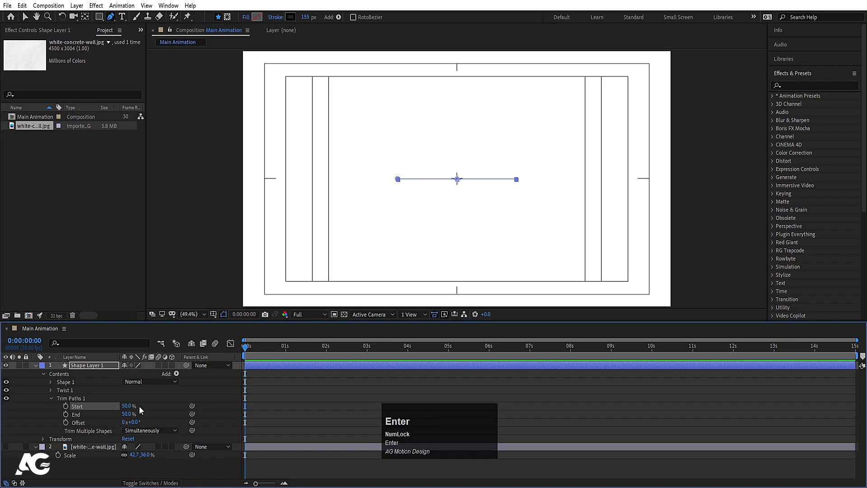
Keyframe Trim Paths from Start and End at 50% at 0 s to Start 0% and End 100% at 2 s, and preview it
{"action": "left_click", "coordinate": [65, 415]}
{"action": "left_click", "coordinate": [66, 406]}
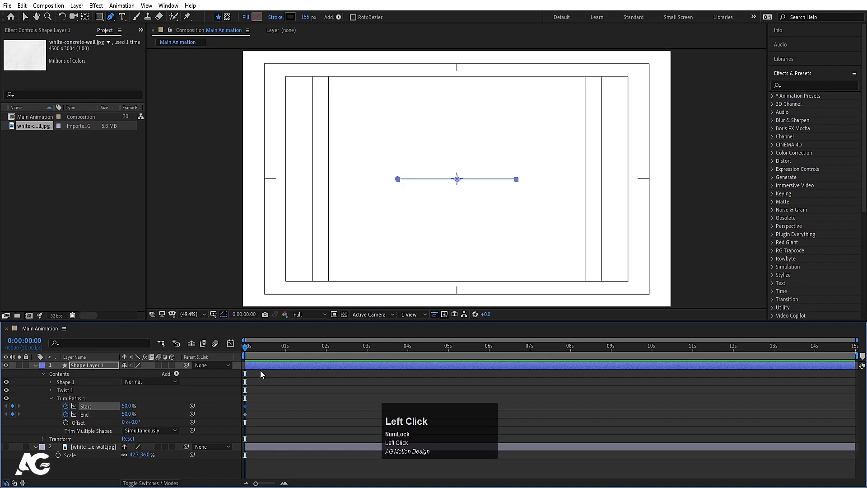
{"action": "left_click", "coordinate": [326, 346]}
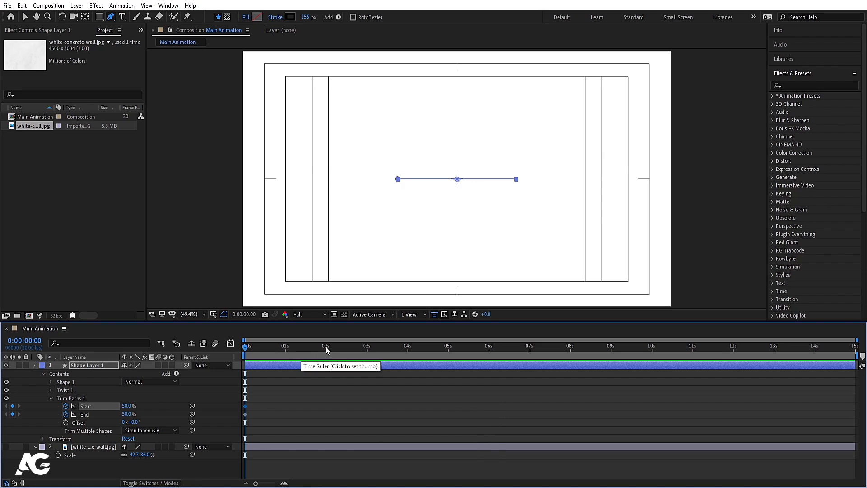
{"action": "left_click_drag", "start_coordinate": [125, 405], "coordinate": [152, 409]}
{"action": "left_click_drag", "start_coordinate": [273, 346], "coordinate": [215, 345]}
{"action": "key", "text": "space"}
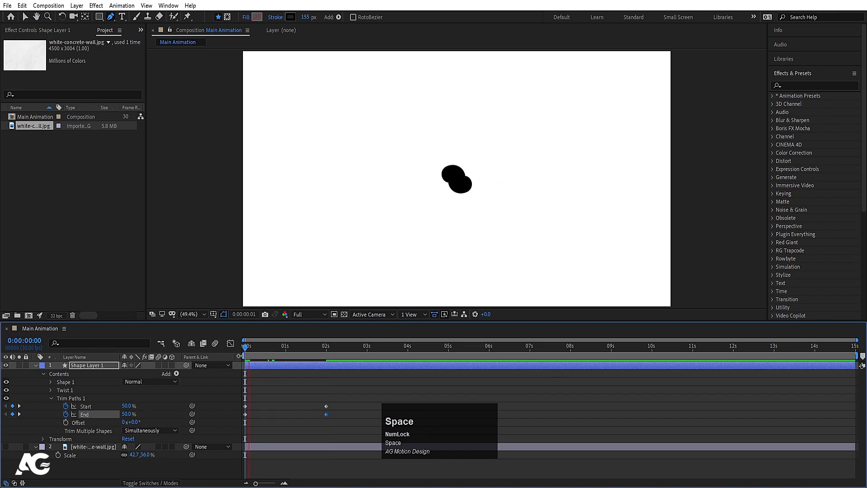
{"action": "key", "text": "space"}
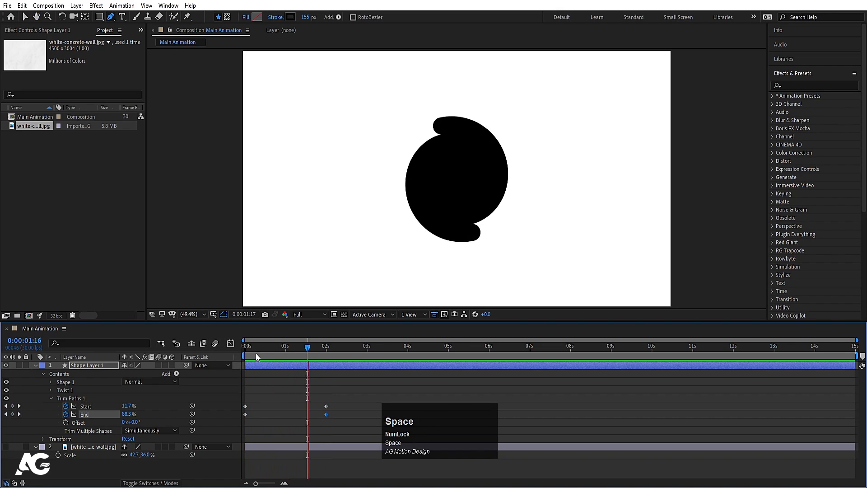
Apply Easy Ease to the Trim Paths Start and End keyframes and preview the animation from the beginning
{"action": "left_click_drag", "start_coordinate": [346, 422], "coordinate": [234, 376]}
{"action": "key", "text": "F9"}
{"action": "left_click_drag", "start_coordinate": [317, 346], "coordinate": [80, 364]}
{"action": "key", "text": "space"}
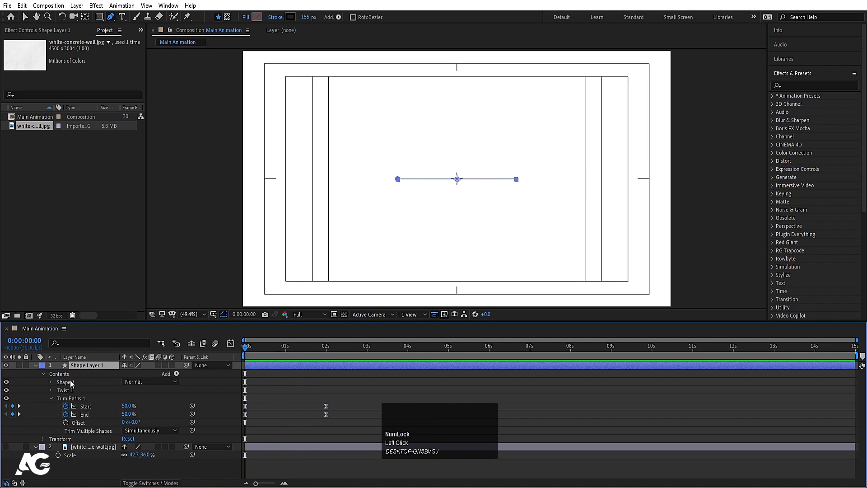
Keyframe the spiral's Stroke Width at 155 both at 0 s and at 2 s
{"action": "left_click", "coordinate": [51, 382]}
{"action": "left_click", "coordinate": [58, 398]}
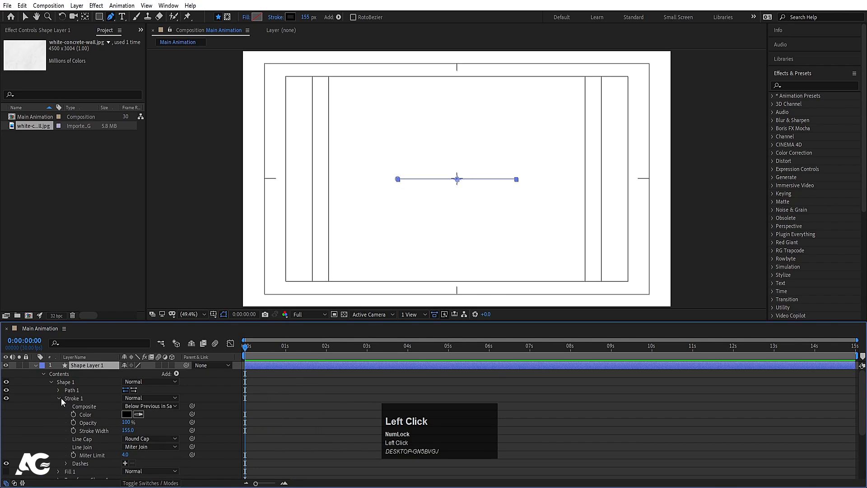
{"action": "left_click", "coordinate": [73, 430]}
{"action": "key", "text": "u"}
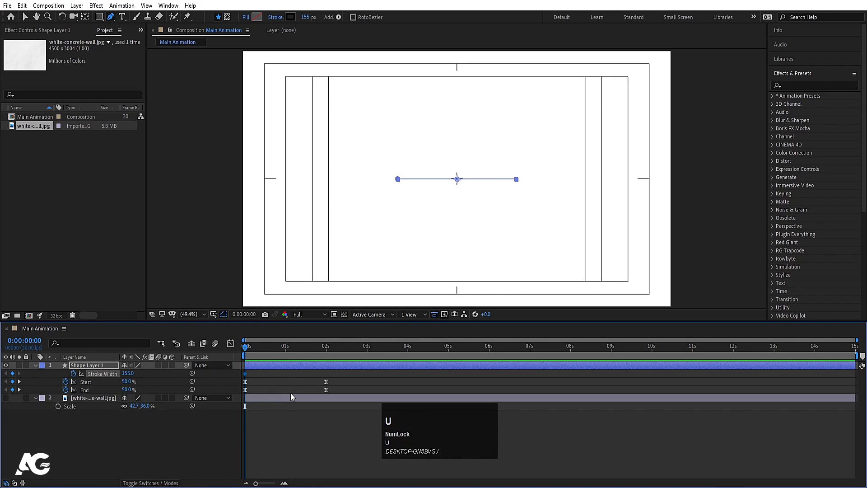
{"action": "key", "text": "k"}
{"action": "left_click", "coordinate": [13, 374]}
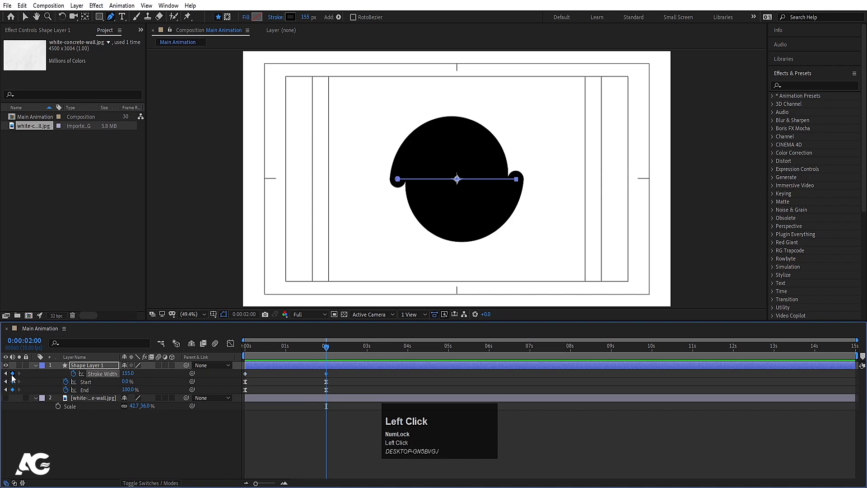
Set the Stroke Width keyframe at 0 s to 0, preview the animation and collapse the layer's properties
{"action": "left_click_drag", "start_coordinate": [263, 356], "coordinate": [245, 356]}
{"action": "left_click", "coordinate": [129, 373]}
{"action": "type", "text": "0"}
{"action": "key", "text": "Return"}
{"action": "key", "text": "space"}
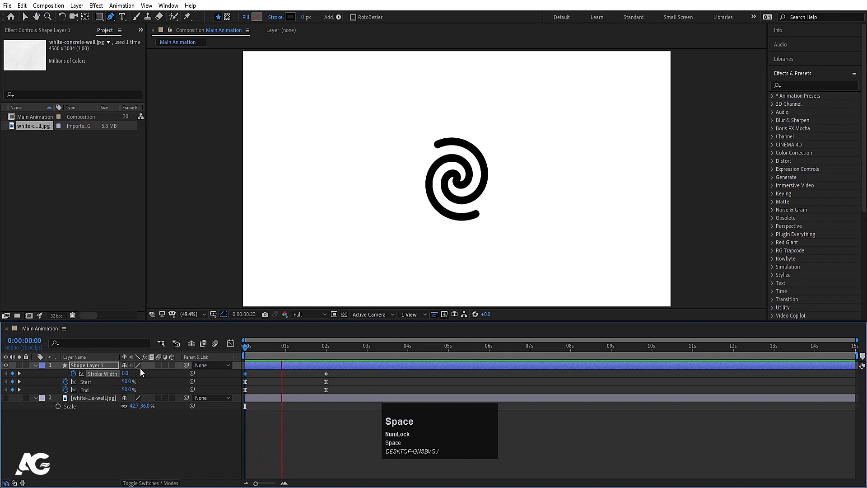
{"action": "key", "text": "space"}
{"action": "left_click_drag", "start_coordinate": [266, 354], "coordinate": [242, 355]}
{"action": "key", "text": "space"}
{"action": "key", "text": "space"}
{"action": "left_click", "coordinate": [266, 385]}
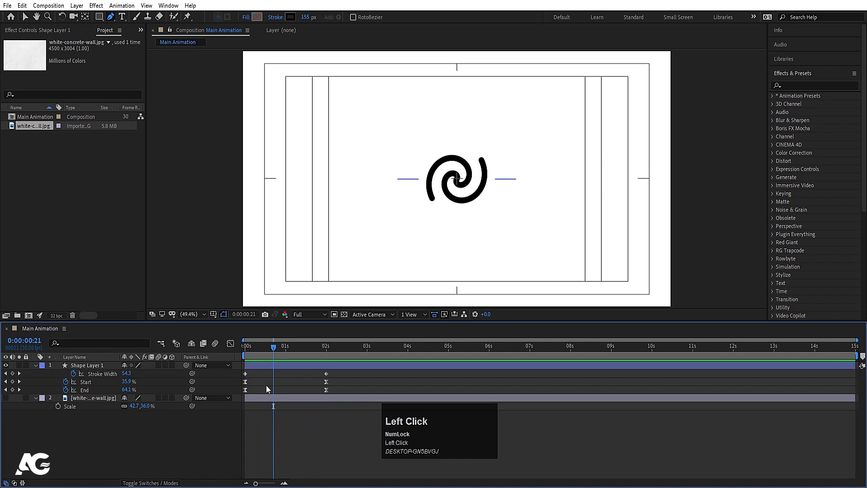
{"action": "key", "text": "u"}
{"action": "left_click_drag", "start_coordinate": [262, 355], "coordinate": [244, 355]}
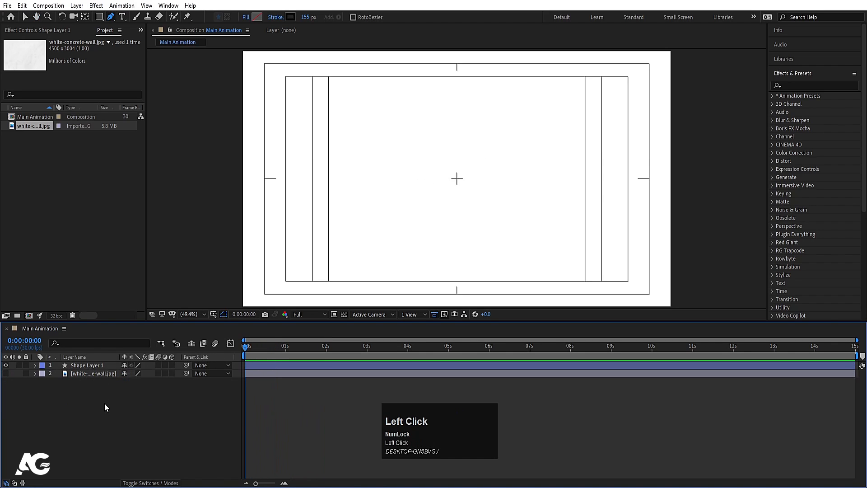
Import the McDonalds-logo file into Main Animation directly below the spiral shape layer and scale it to 18%
{"action": "key", "text": "ctrl+i"}
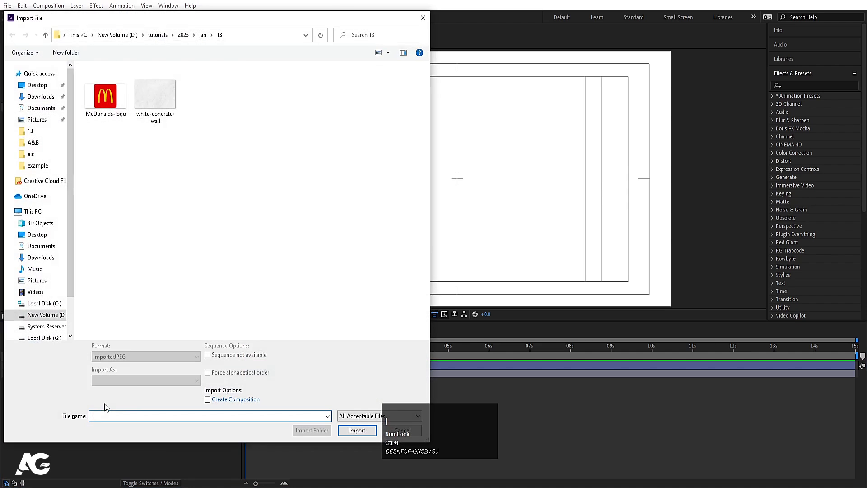
{"action": "left_click", "coordinate": [120, 103]}
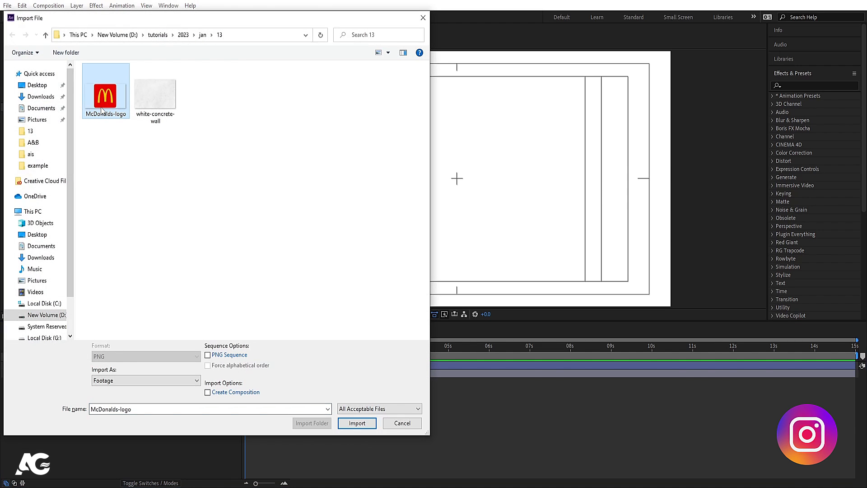
{"action": "left_click", "coordinate": [362, 422]}
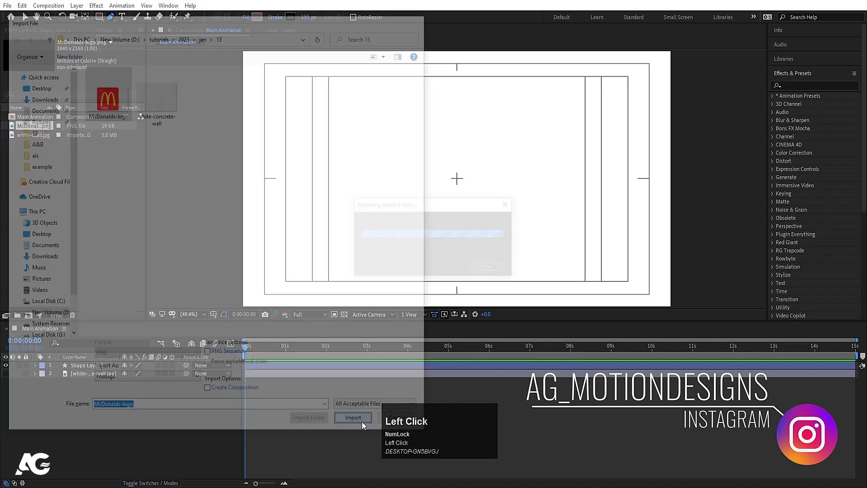
{"action": "left_click_drag", "start_coordinate": [31, 125], "coordinate": [117, 372]}
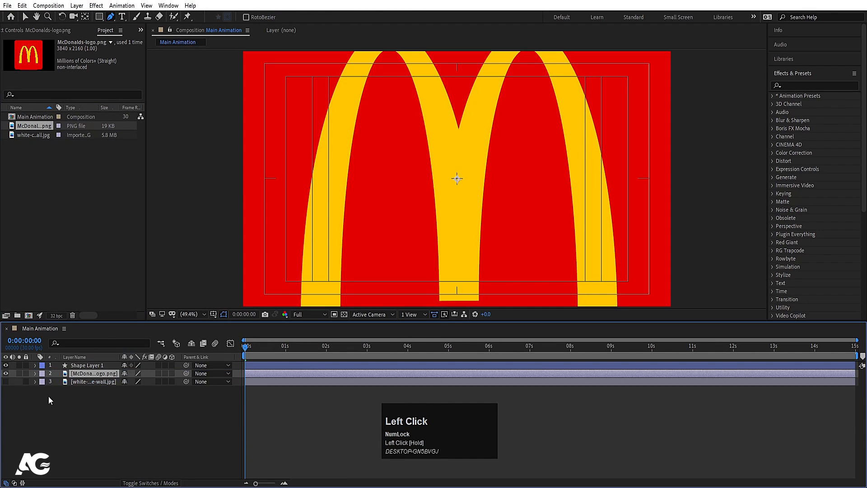
{"action": "key", "text": "s"}
{"action": "left_click_drag", "start_coordinate": [137, 382], "coordinate": [98, 381]}
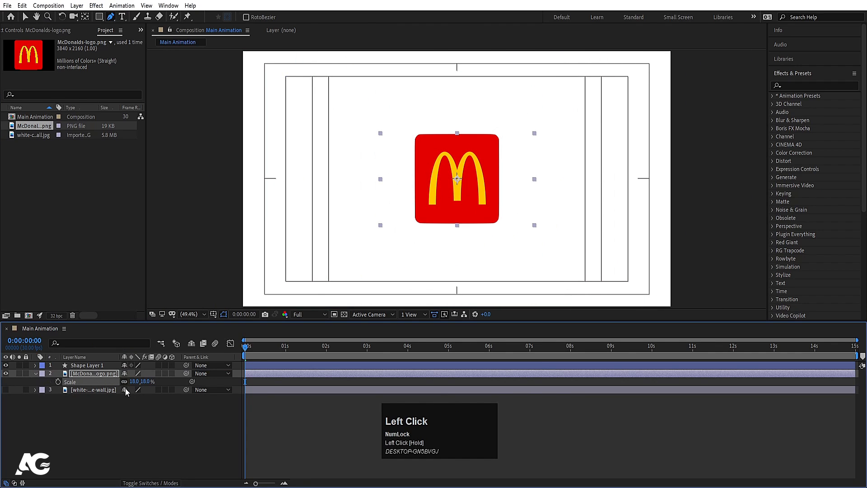
Give the logo layer an Alpha track matte from the spiral shape layer above it and preview the reveal
{"action": "key", "text": "F4"}
{"action": "key", "text": "F4"}
{"action": "key", "text": "F4"}
{"action": "key", "text": "F4"}
{"action": "key", "text": "F4"}
{"action": "left_click", "coordinate": [171, 373]}
{"action": "left_click", "coordinate": [213, 397]}
{"action": "key", "text": "space"}
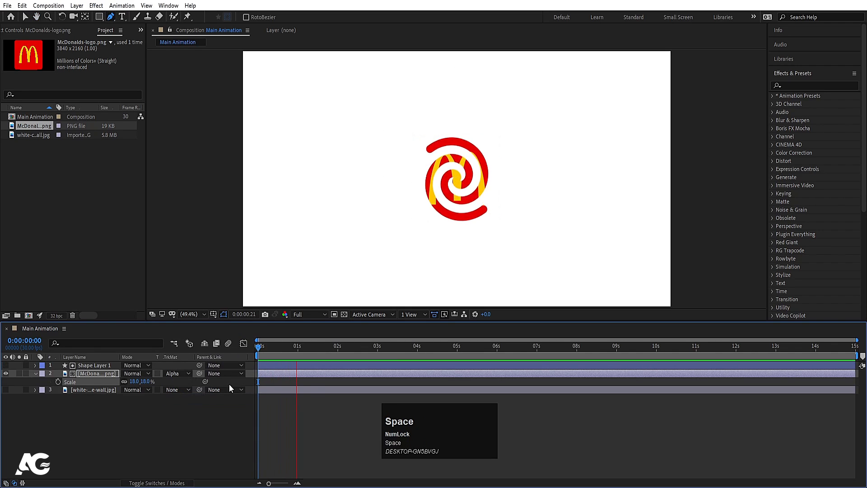
{"action": "key", "text": "space"}
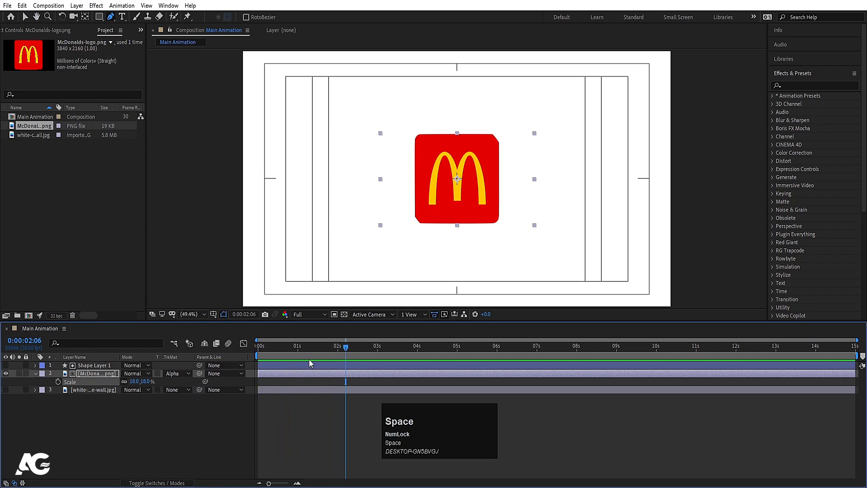
Move both end points of the spiral's path outward so the matte extends over the logo's cut-off corners
{"action": "left_click", "coordinate": [300, 364]}
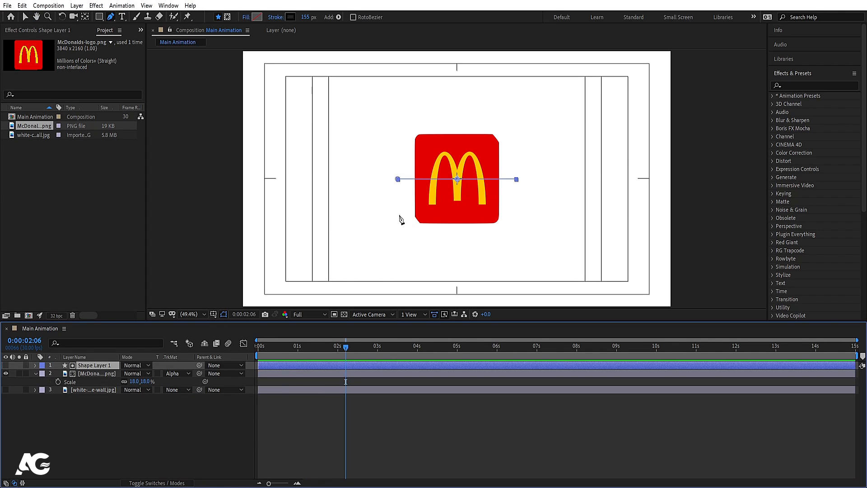
{"action": "left_click", "coordinate": [88, 369]}
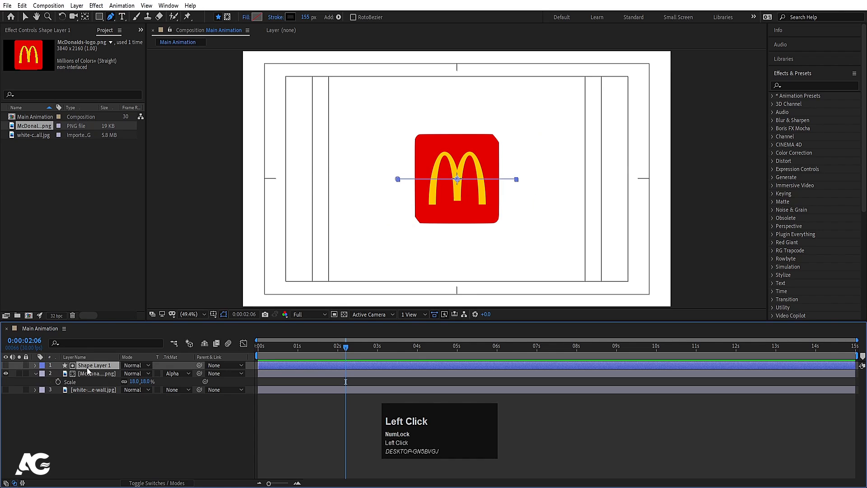
{"action": "left_click_drag", "start_coordinate": [398, 179], "coordinate": [539, 181]}
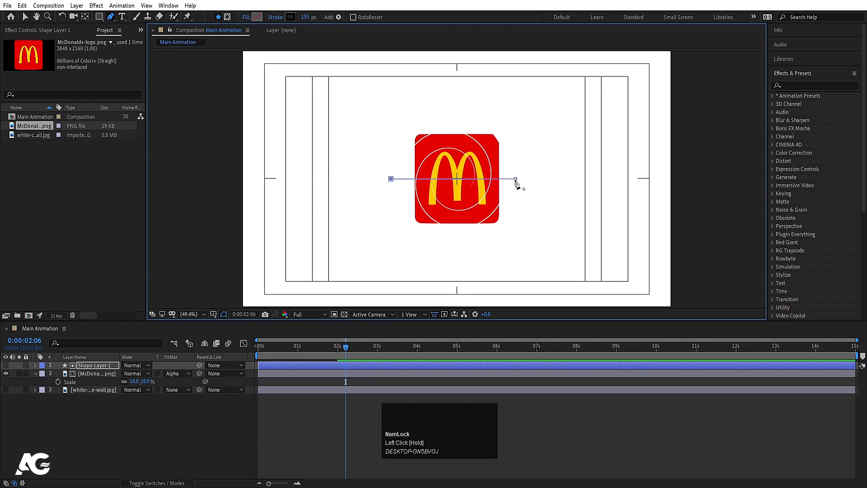
{"action": "key", "text": "g"}
{"action": "left_click", "coordinate": [515, 180]}
{"action": "left_click_drag", "start_coordinate": [517, 179], "coordinate": [522, 179]}
{"action": "key", "text": "Right"}
{"action": "key", "text": "Right"}
{"action": "key", "text": "Right"}
{"action": "key", "text": "Right"}
{"action": "key", "text": "Right"}
{"action": "key", "text": "Right"}
{"action": "key", "text": "Right"}
{"action": "key", "text": "Right"}
{"action": "key", "text": "Right"}
{"action": "key", "text": "Right"}
{"action": "key", "text": "Right"}
{"action": "key", "text": "Right"}
{"action": "key", "text": "Right"}
{"action": "key", "text": "Right"}
{"action": "key", "text": "Right"}
{"action": "key", "text": "Right"}
{"action": "key", "text": "Left"}
{"action": "key", "text": "Left"}
{"action": "key", "text": "Left"}
{"action": "key", "text": "Left"}
{"action": "key", "text": "Left"}
{"action": "key", "text": "Left"}
{"action": "key", "text": "Left"}
{"action": "key", "text": "Left"}
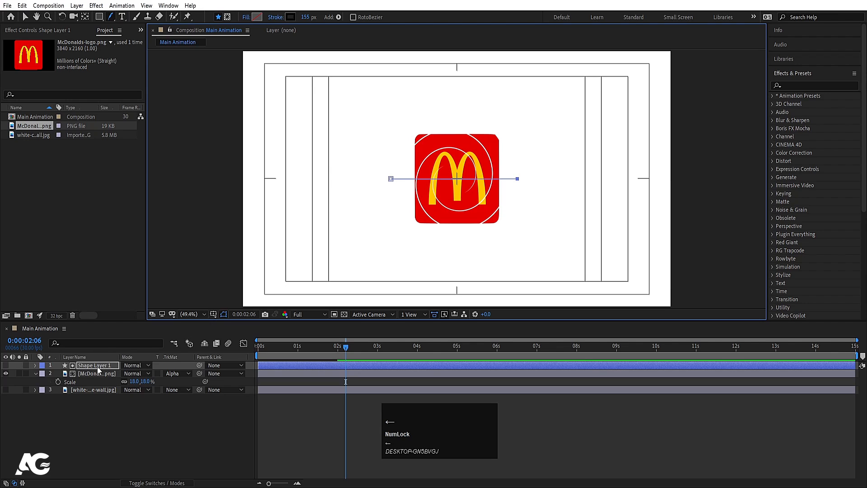
Raise the Stroke Width keyframe at 2 s to 166, apply Easy Ease to the Stroke Width keyframes and preview the reveal
{"action": "left_click", "coordinate": [97, 367]}
{"action": "key", "text": "j"}
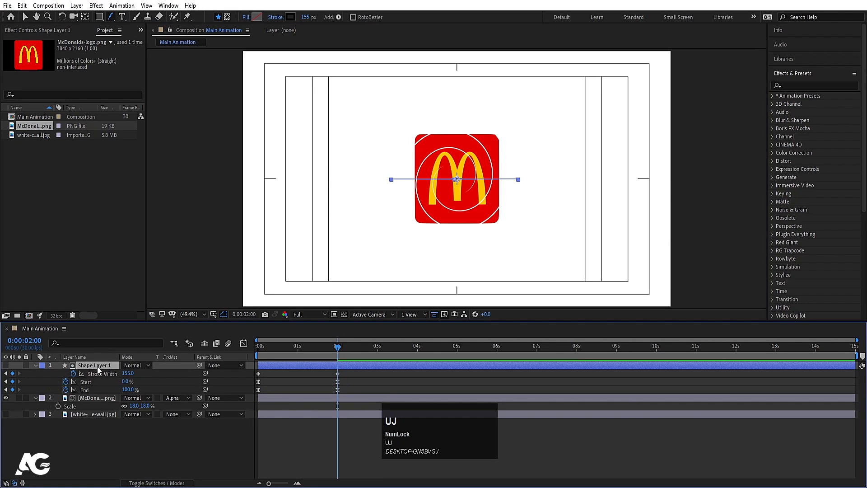
{"action": "left_click_drag", "start_coordinate": [125, 375], "coordinate": [130, 375]}
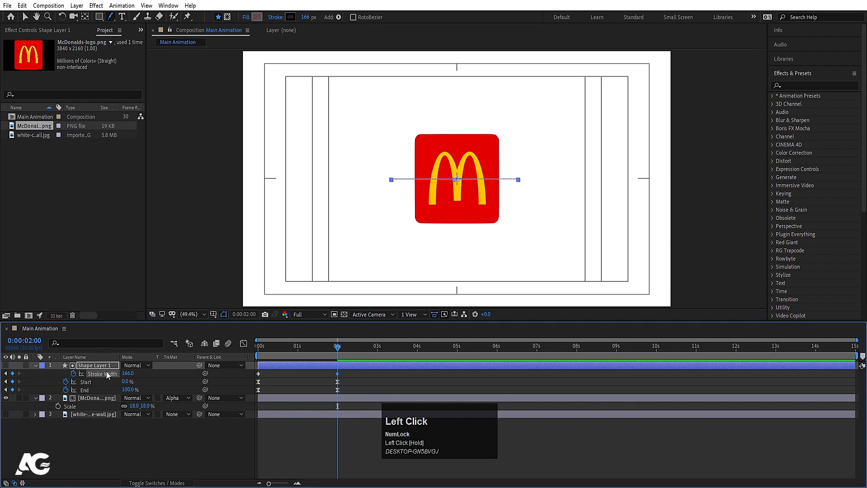
{"action": "key", "text": "F9"}
{"action": "key", "text": "space"}
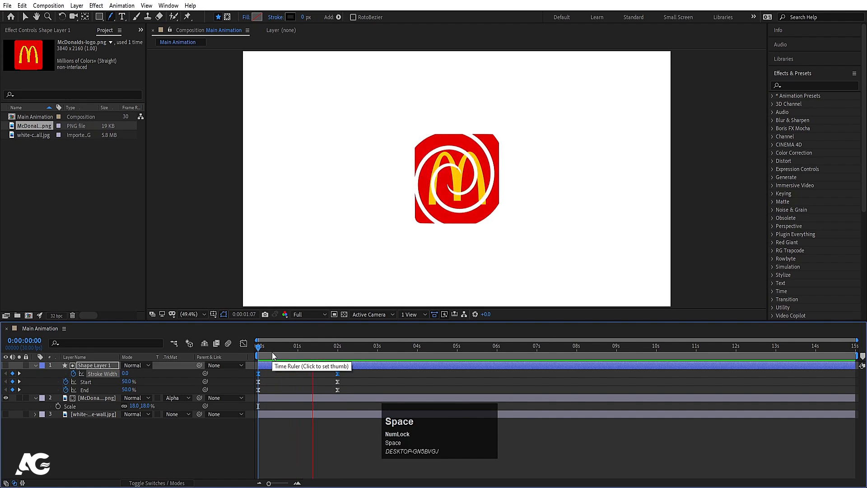
{"action": "left_click", "coordinate": [280, 375]}
{"action": "key", "text": "u"}
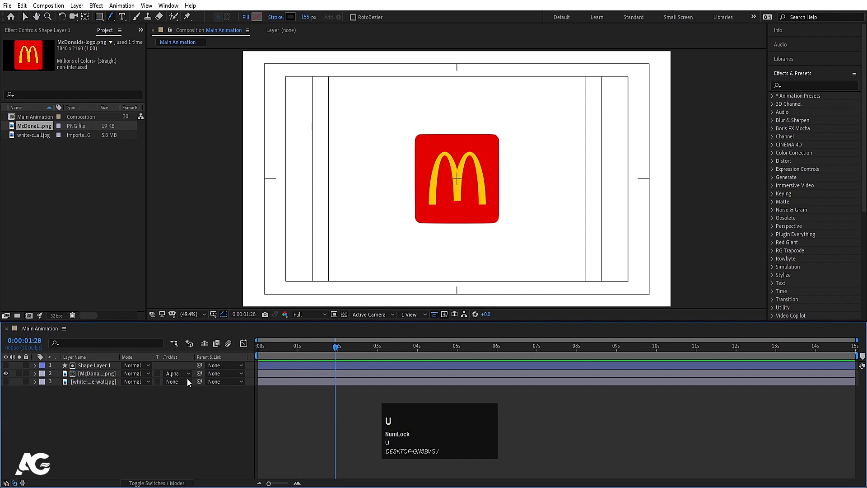
Pre-compose the spiral shape layer and the logo layer together as "Logo Animation 01"
{"action": "left_click", "coordinate": [86, 373]}
{"action": "left_click", "coordinate": [87, 367], "text": "shift"}
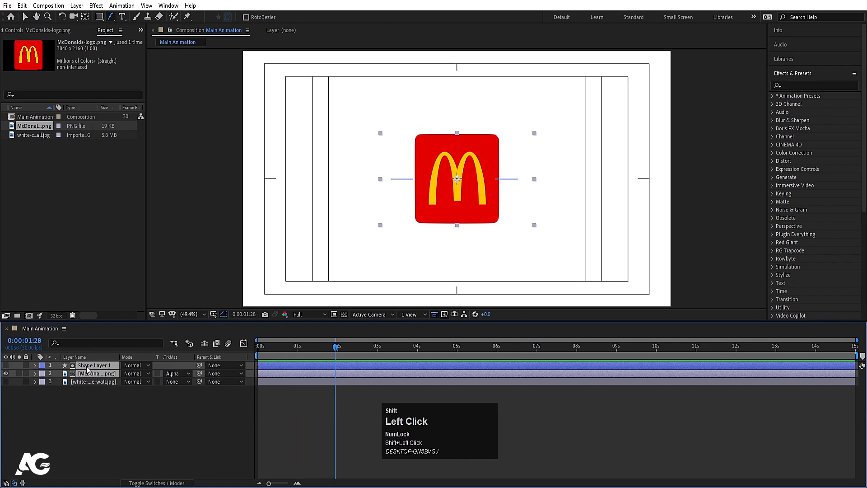
{"action": "key", "text": "ctrl"}
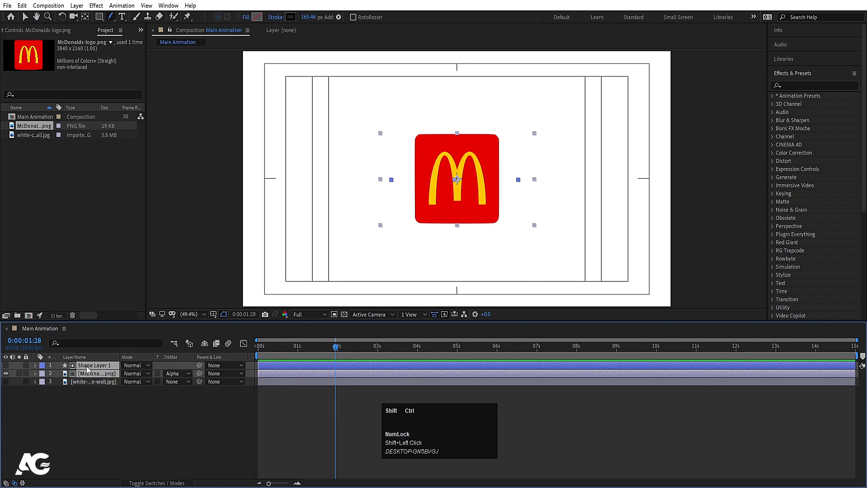
{"action": "key", "text": "ctrl+shift+c"}
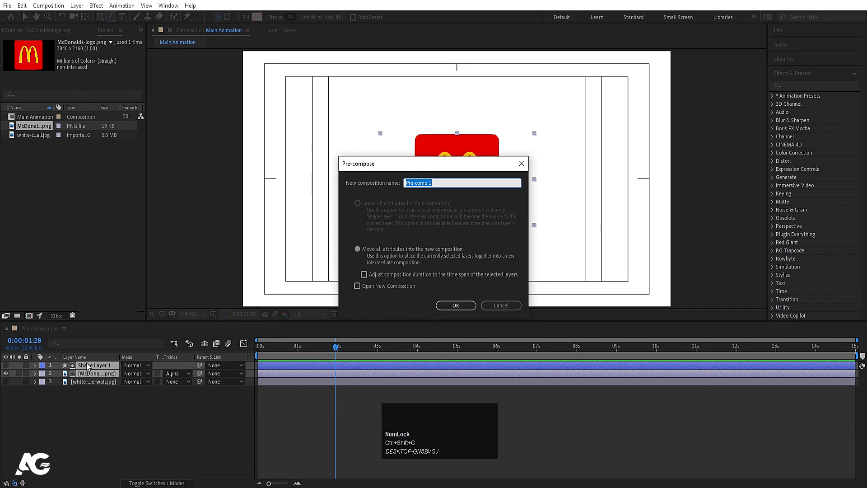
{"action": "type", "text": "Logo "}
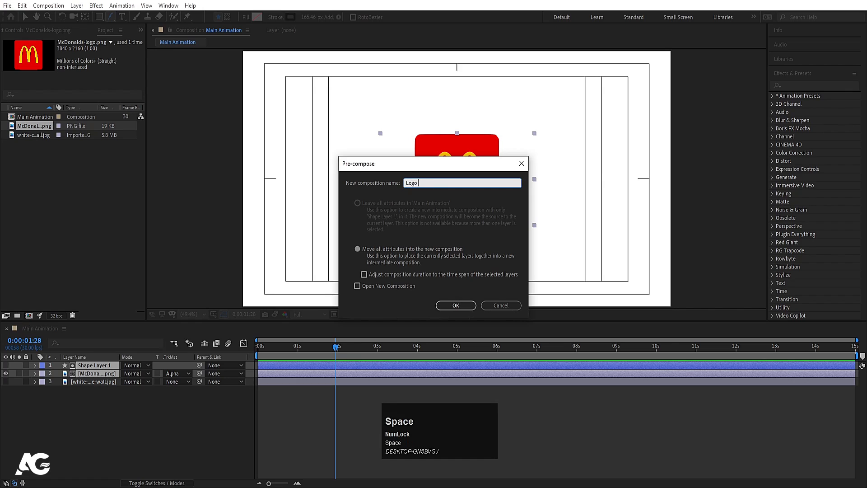
{"action": "type", "text": "Ani"}
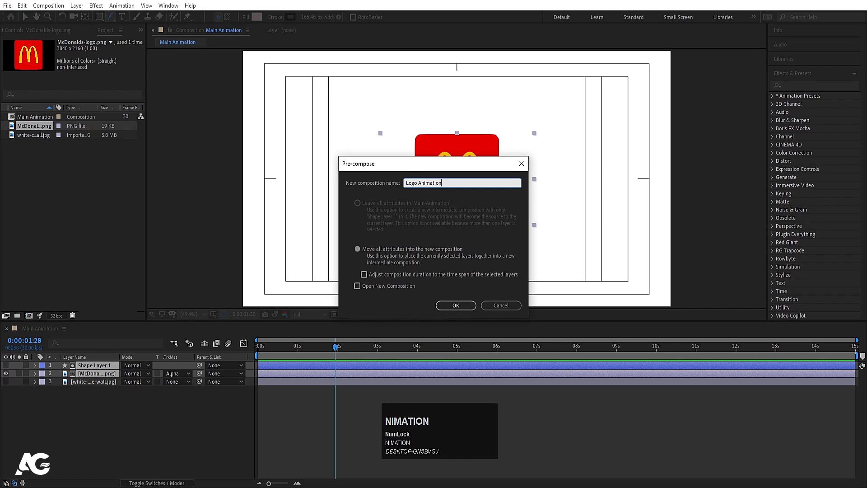
{"action": "type", "text": "mation"}
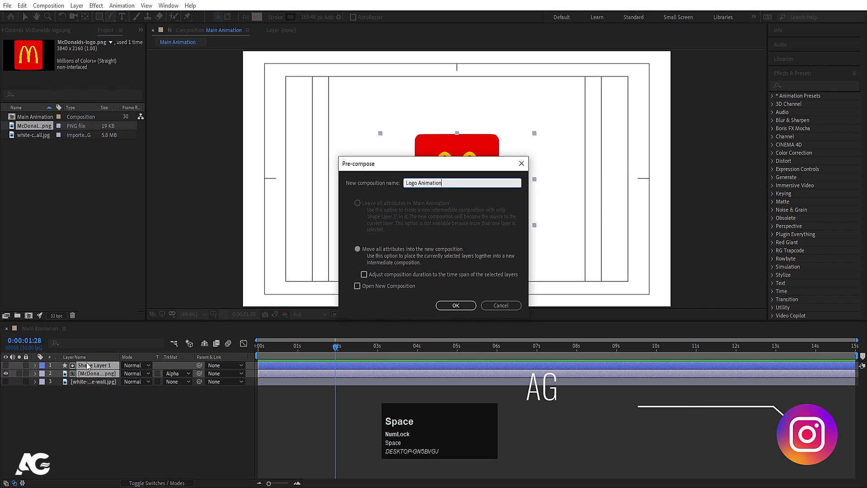
{"action": "type", "text": " 01"}
{"action": "key", "text": "Return"}
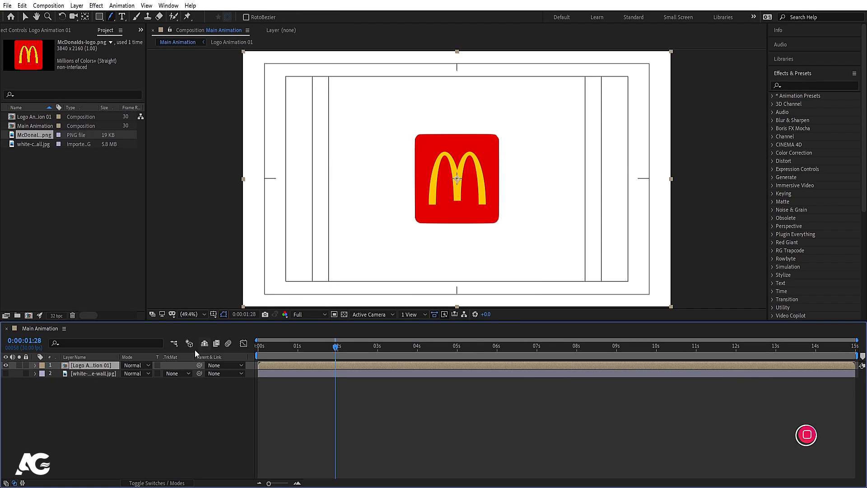
Duplicate the Logo Animation 01 composition and open the copy from a new layer placed below it in Main Animation
{"action": "left_click", "coordinate": [29, 116]}
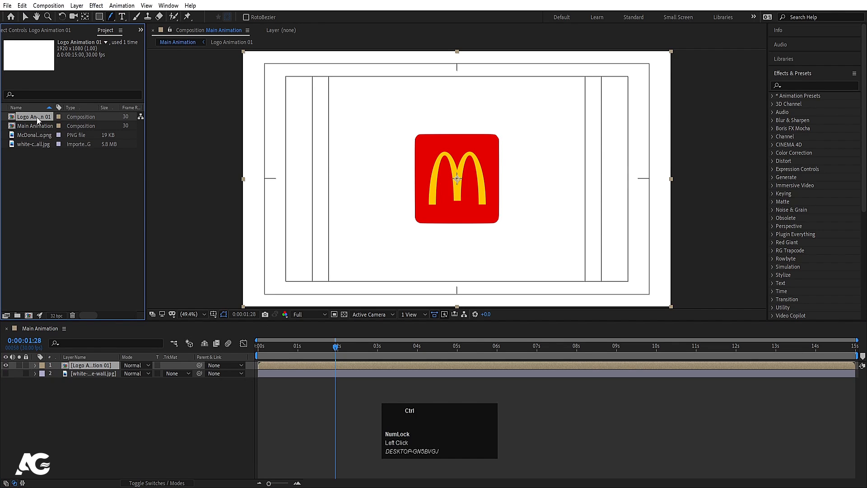
{"action": "key", "text": "ctrl+d"}
{"action": "left_click_drag", "start_coordinate": [42, 127], "coordinate": [108, 373]}
{"action": "double_click", "coordinate": [102, 374]}
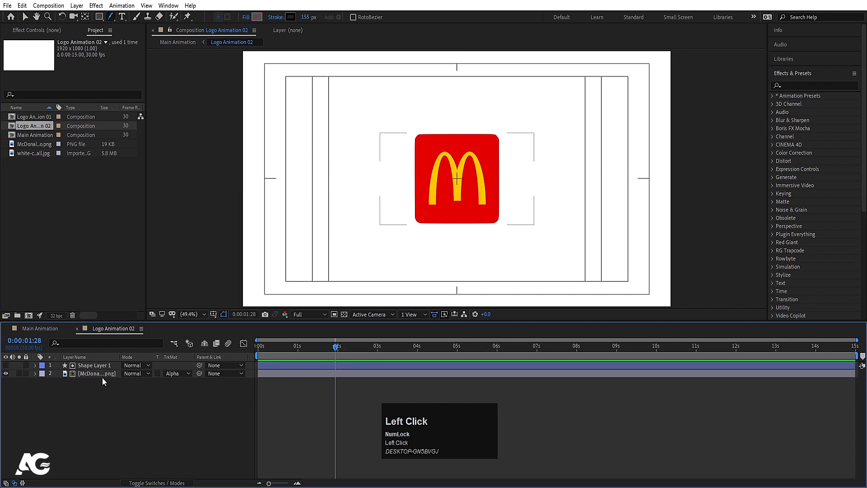
Remove the Stroke Width keyframes from Shape Layer 1 in Logo Animation 02
{"action": "left_click", "coordinate": [99, 367]}
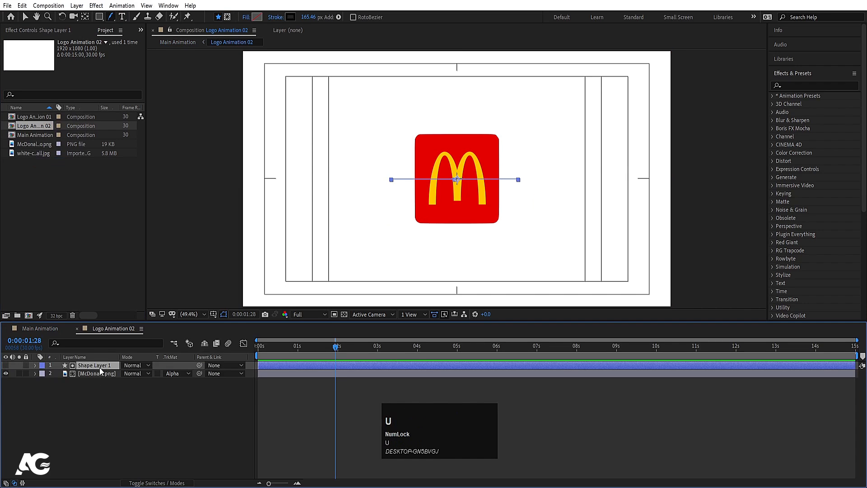
{"action": "key", "text": "u"}
{"action": "key", "text": "k"}
{"action": "left_click_drag", "start_coordinate": [343, 373], "coordinate": [240, 357]}
{"action": "key", "text": "Delete"}
{"action": "left_click", "coordinate": [282, 368]}
{"action": "left_click", "coordinate": [280, 367]}
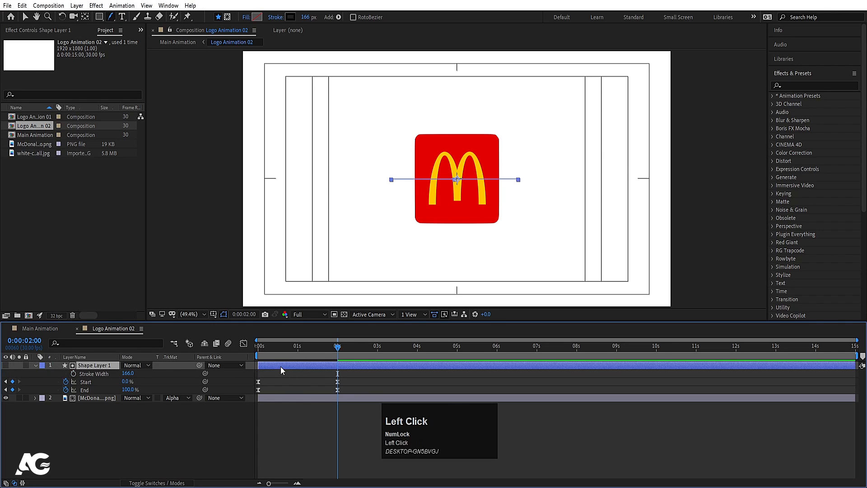
Set the spiral shape layer's stroke width to 10 px and preview the thin spiral
{"action": "left_click", "coordinate": [307, 17]}
{"action": "type", "text": "10"}
{"action": "key", "text": "Return"}
{"action": "left_click", "coordinate": [261, 347]}
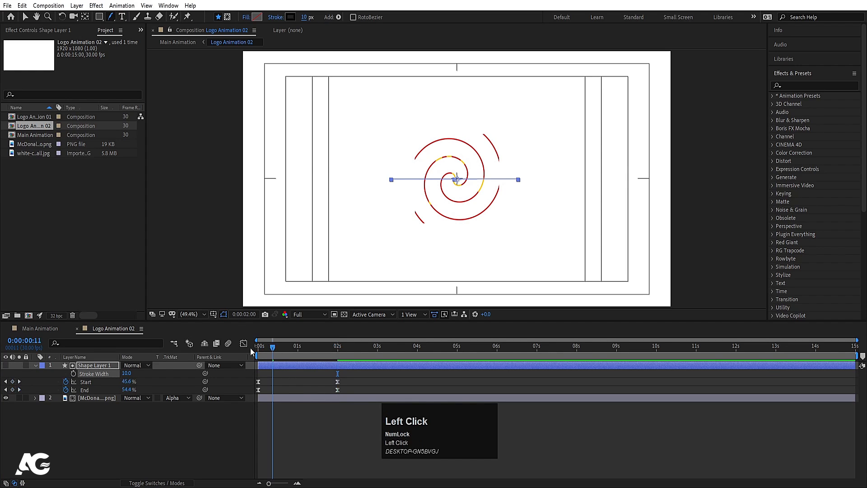
{"action": "key", "text": "space"}
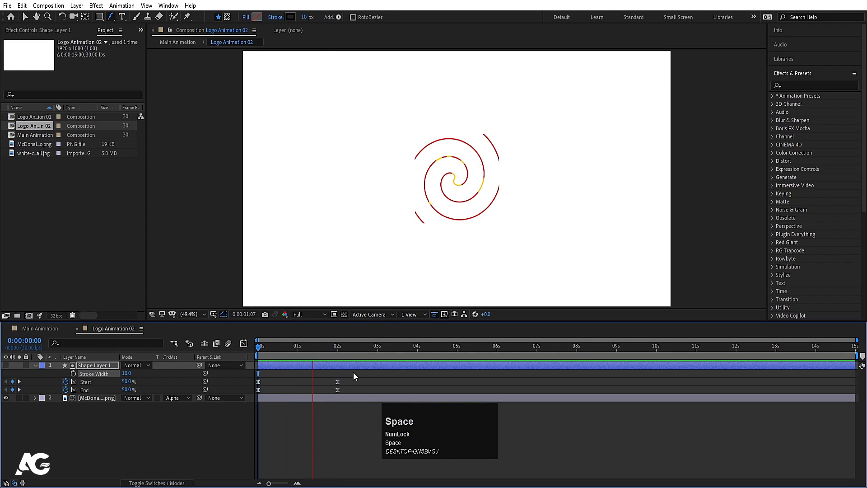
{"action": "key", "text": "space"}
{"action": "left_click_drag", "start_coordinate": [300, 345], "coordinate": [187, 364]}
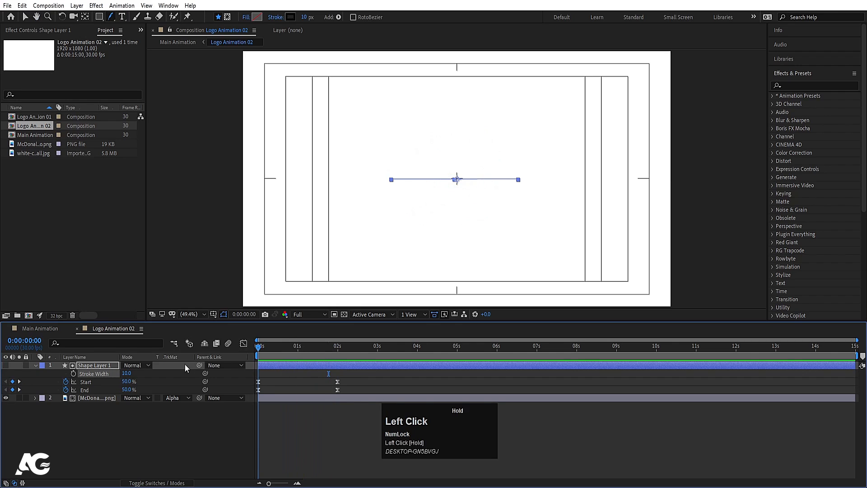
Preview Main Animation and compare the spiral reveals inside Logo Animation 01 and Logo Animation 02
{"action": "left_click", "coordinate": [40, 329]}
{"action": "key", "text": "space"}
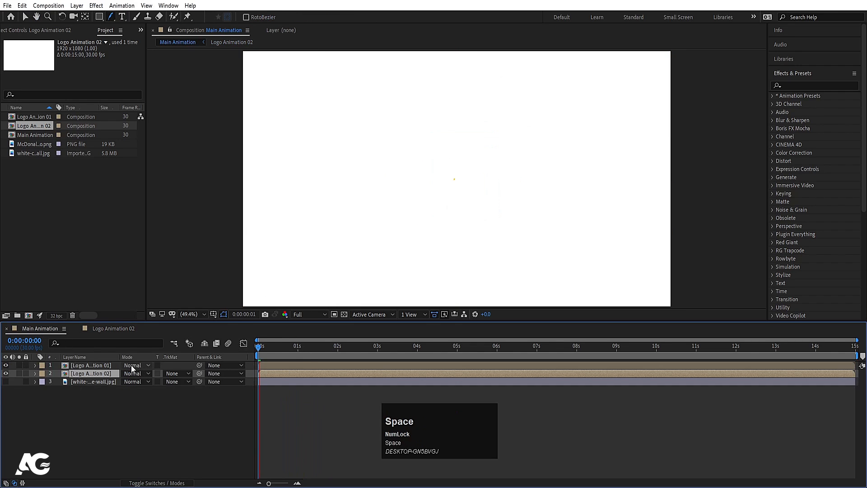
{"action": "left_click", "coordinate": [261, 347]}
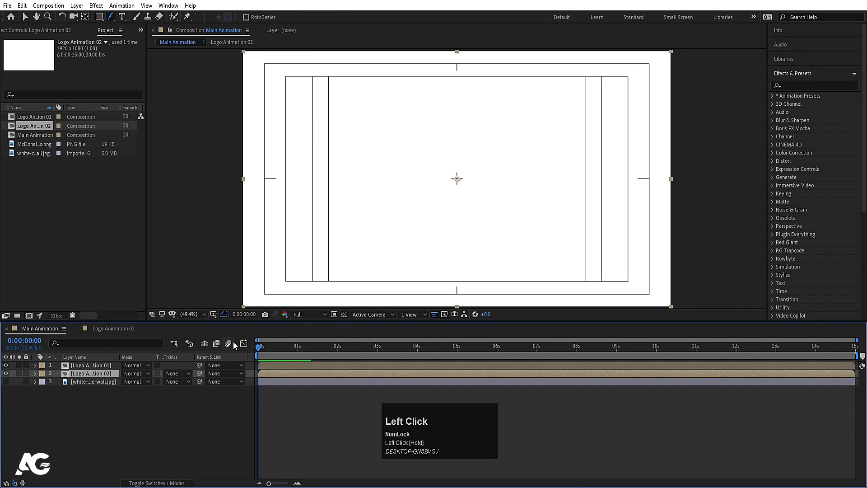
{"action": "key", "text": "equal"}
{"action": "key", "text": "equal"}
{"action": "left_click", "coordinate": [137, 365]}
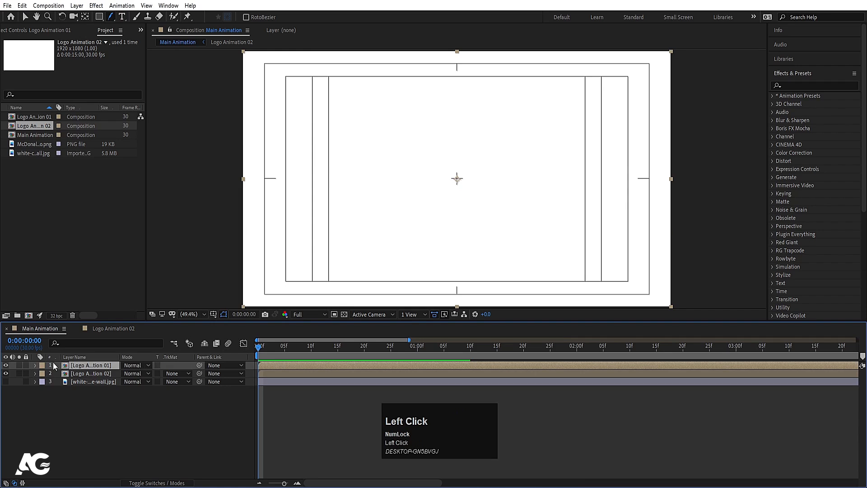
{"action": "double_click", "coordinate": [91, 365]}
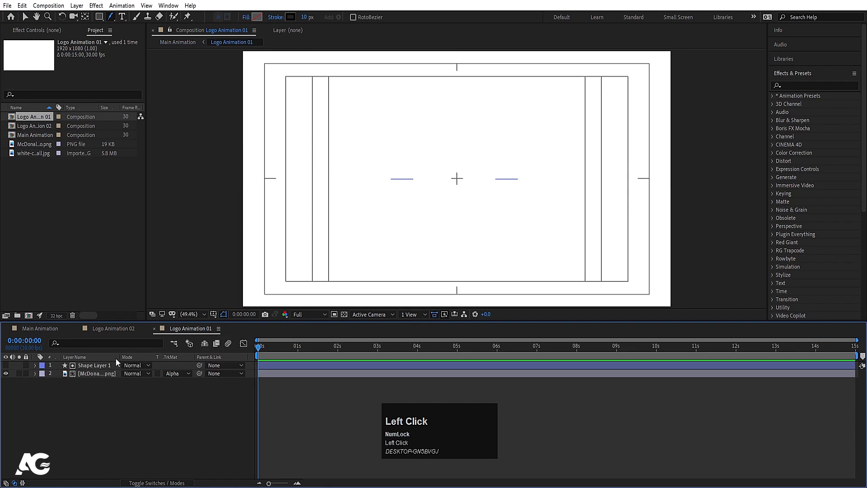
{"action": "left_click_drag", "start_coordinate": [283, 348], "coordinate": [311, 349]}
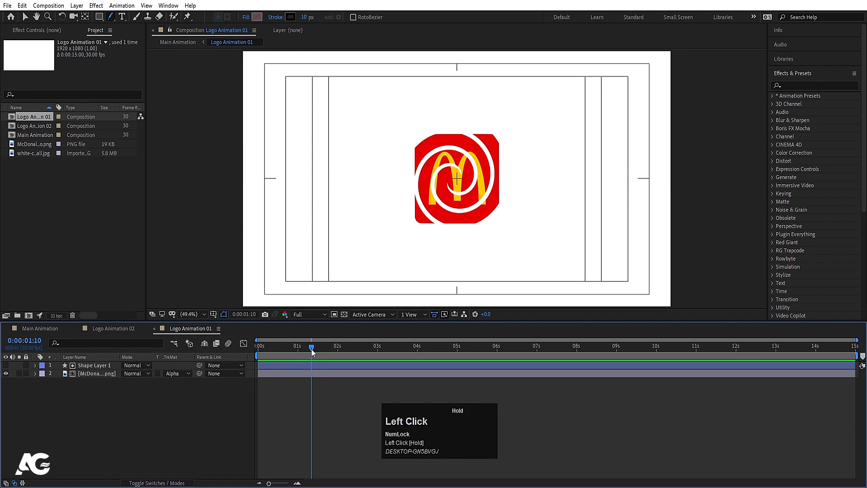
{"action": "left_click", "coordinate": [115, 329]}
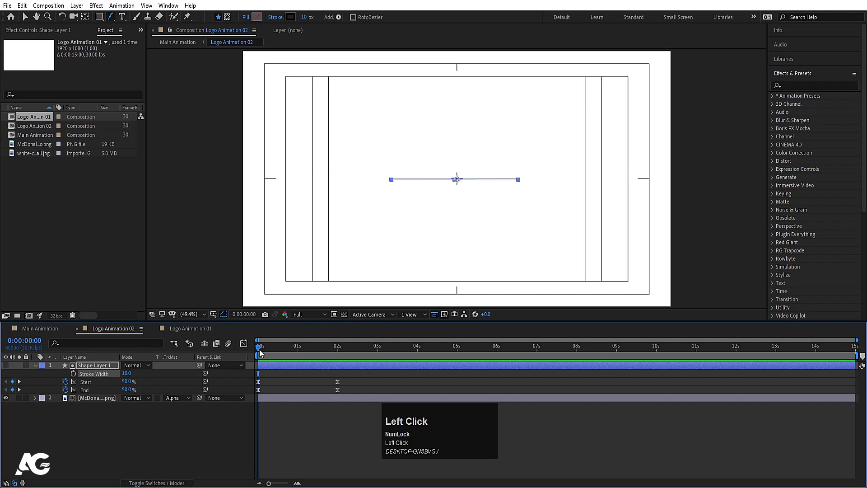
{"action": "left_click_drag", "start_coordinate": [286, 354], "coordinate": [334, 350]}
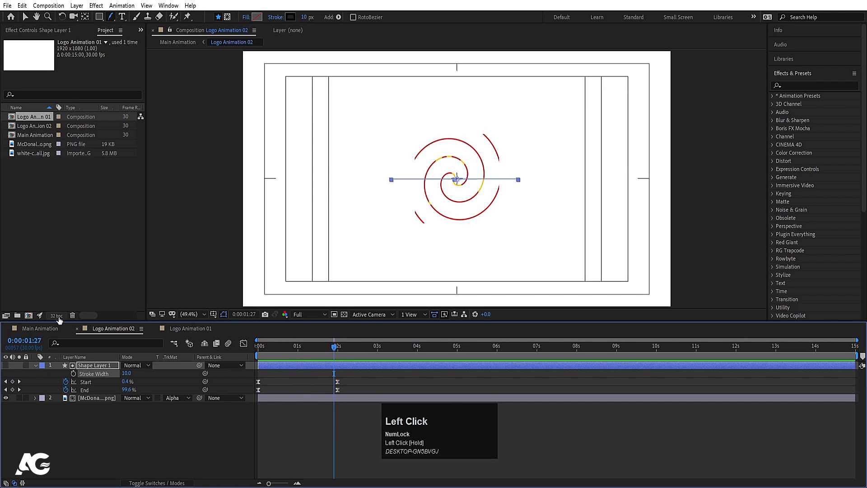
{"action": "left_click", "coordinate": [42, 327]}
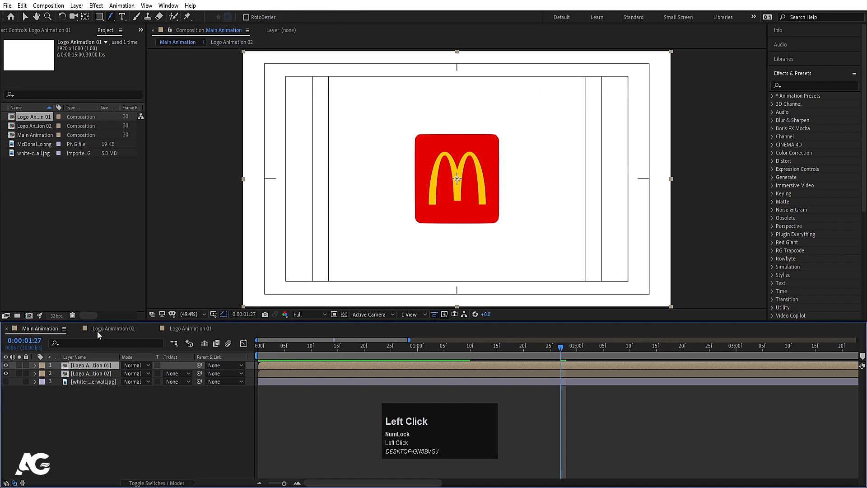
Start the Logo Animation 01 layer at frame 5 in Main Animation and preview the offset reveal
{"action": "left_click", "coordinate": [273, 349]}
{"action": "left_click", "coordinate": [284, 351]}
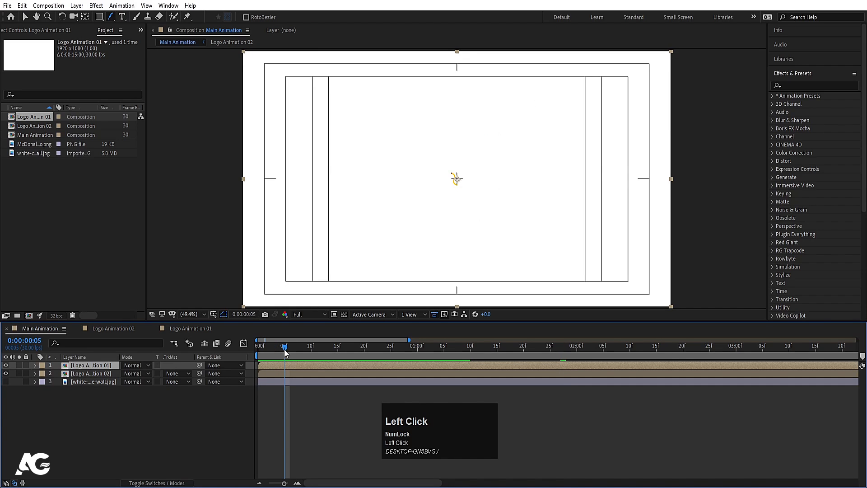
{"action": "key", "text": "bracketleft"}
{"action": "key", "text": "space"}
{"action": "key", "text": "space"}
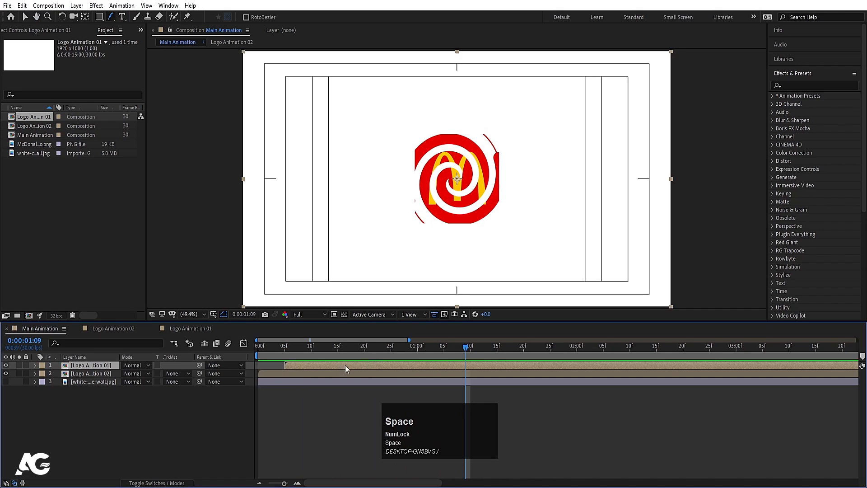
{"action": "mouse_move", "coordinate": [305, 364]}
{"action": "left_mouse_down"}
{"action": "mouse_move", "coordinate": [317, 365]}
{"action": "mouse_move", "coordinate": [303, 364]}
{"action": "left_mouse_up"}
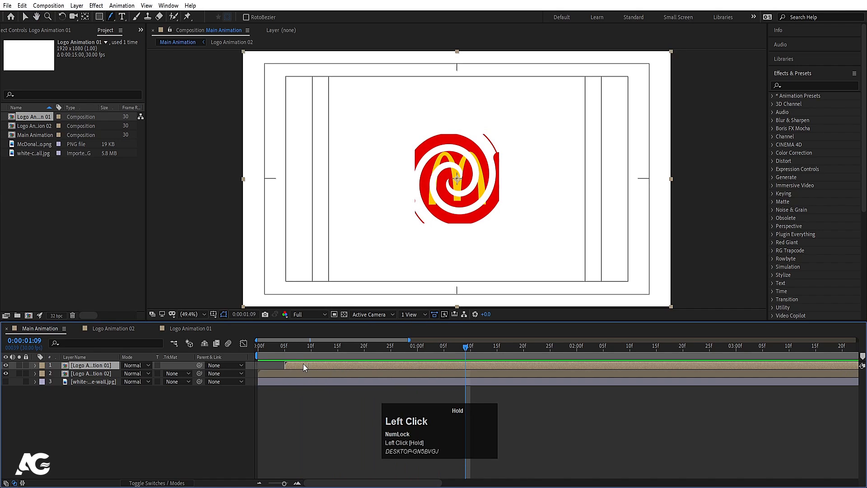
Apply the Fill effect to the Logo Animation 01 layer
{"action": "left_click", "coordinate": [285, 347]}
{"action": "left_click", "coordinate": [788, 86]}
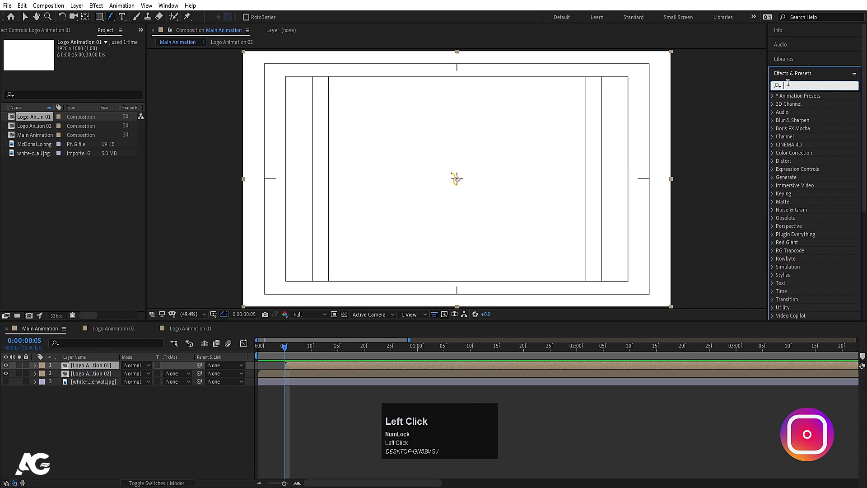
{"action": "type", "text": "fill"}
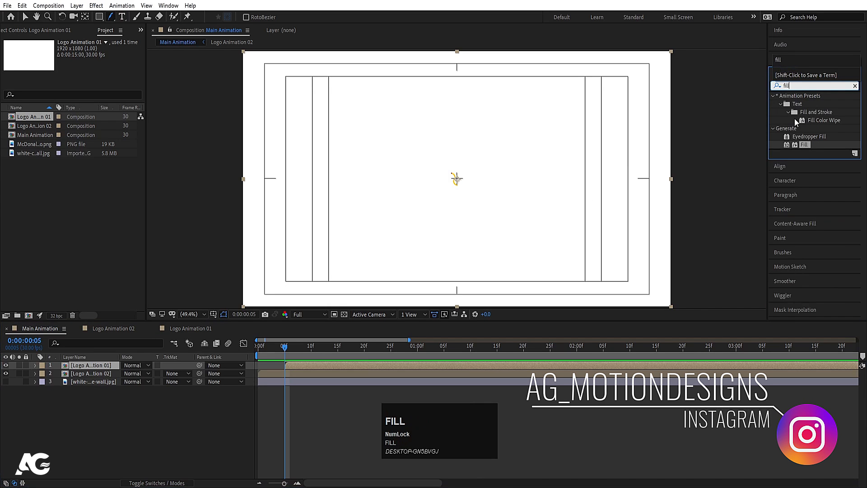
{"action": "double_click", "coordinate": [805, 145]}
{"action": "left_click_drag", "start_coordinate": [292, 347], "coordinate": [327, 348]}
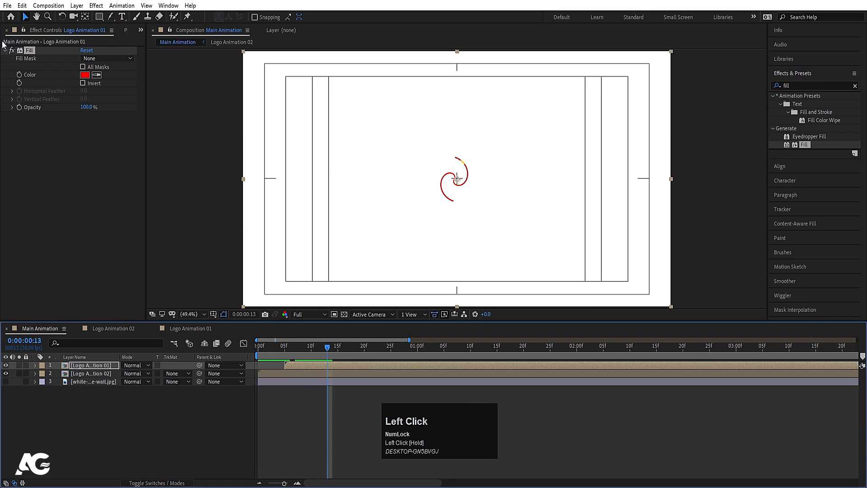
Temporarily disable the Fill effect, sample the logo's yellow as its color, and re-enable the effect
{"action": "left_click", "coordinate": [12, 50]}
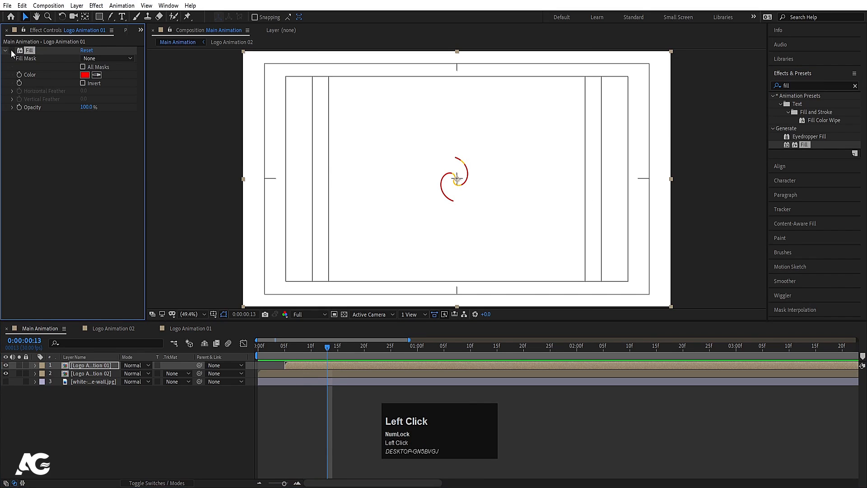
{"action": "left_click", "coordinate": [11, 51]}
{"action": "left_click_drag", "start_coordinate": [332, 351], "coordinate": [487, 345]}
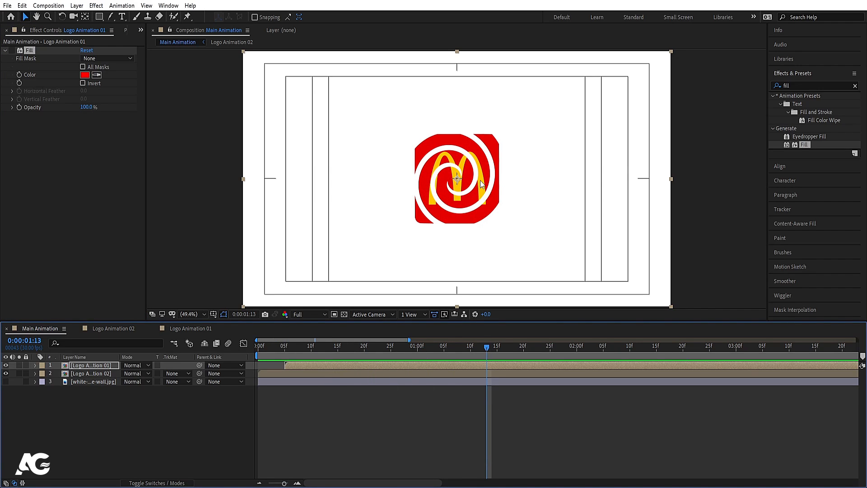
{"action": "left_click", "coordinate": [97, 75]}
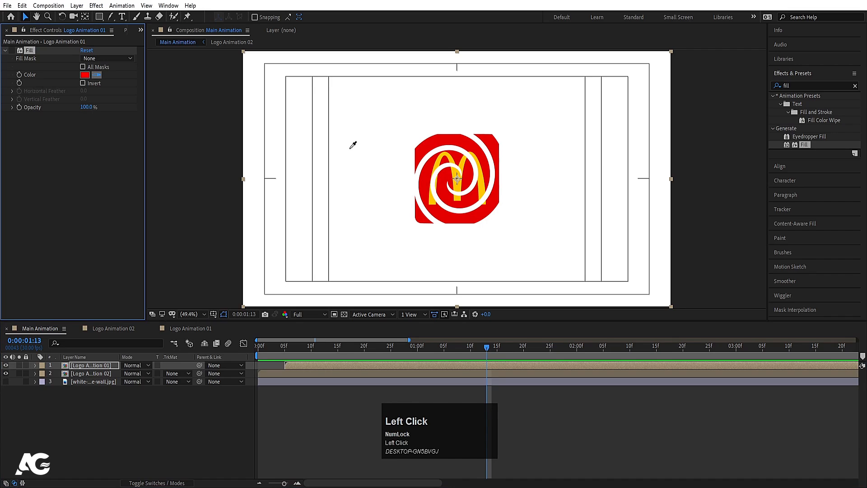
{"action": "left_click", "coordinate": [484, 188]}
{"action": "left_click", "coordinate": [12, 51]}
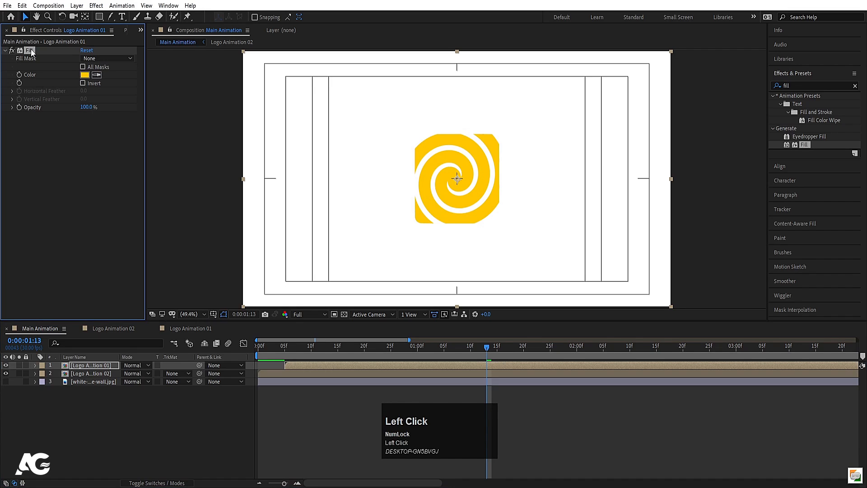
Duplicate the yellow-filled Logo Animation 01 layer and shift the copy to start at frame 10
{"action": "left_click", "coordinate": [308, 365]}
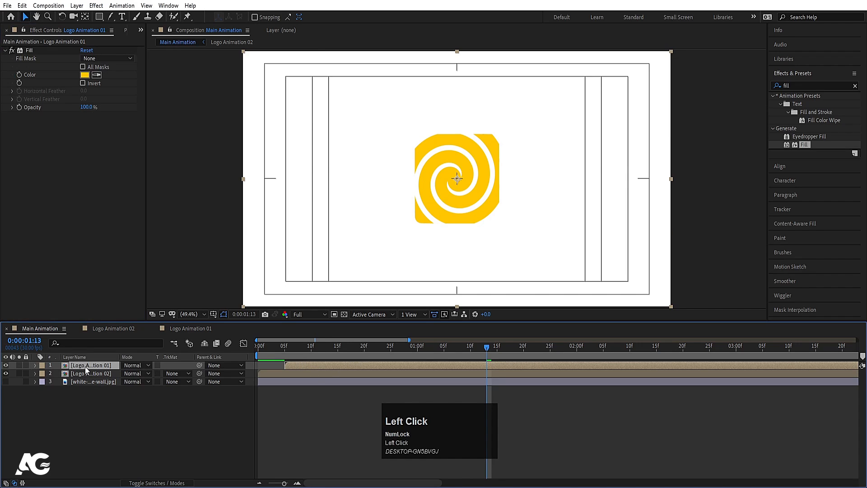
{"action": "key", "text": "ctrl+d"}
{"action": "left_click_drag", "start_coordinate": [293, 367], "coordinate": [321, 361]}
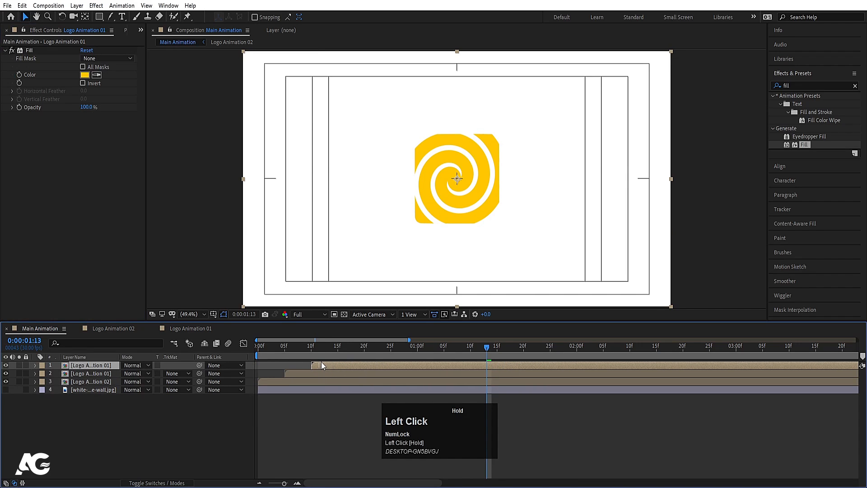
Sample the logo's red as the Fill color of the duplicated layer, disabling the effect while sampling
{"action": "left_click", "coordinate": [11, 51]}
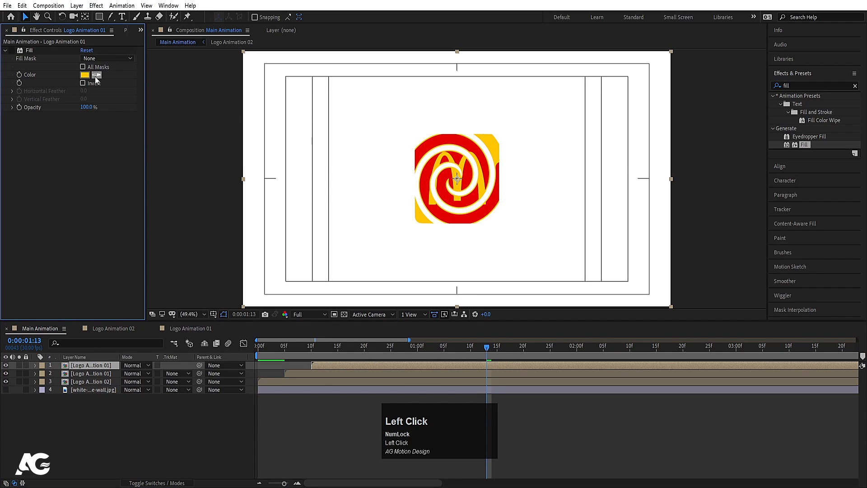
{"action": "left_click", "coordinate": [443, 139]}
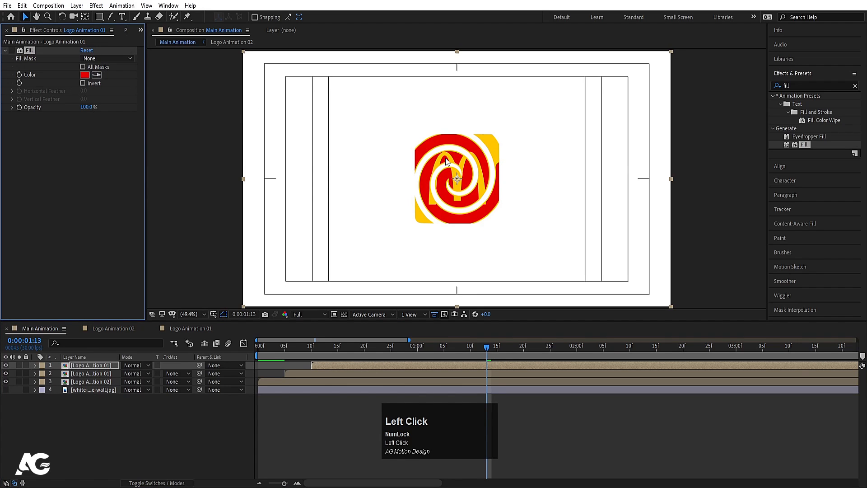
{"action": "left_click", "coordinate": [12, 51]}
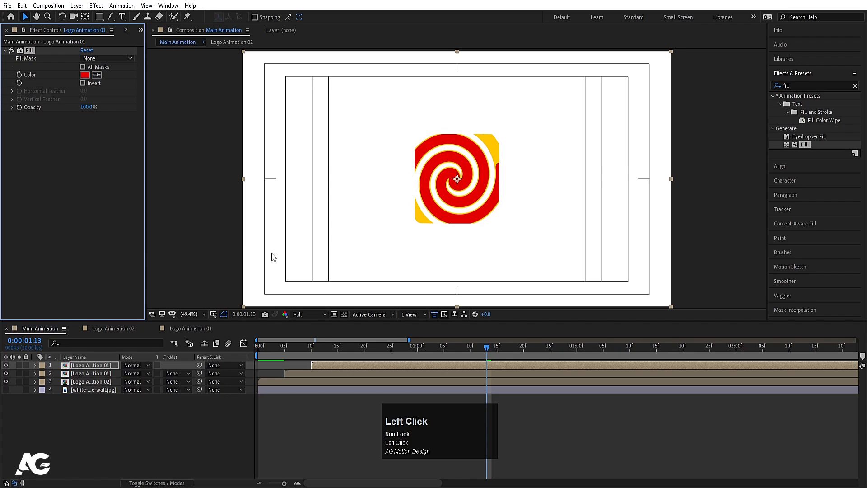
Duplicate the red-filled layer with the copy starting at frame 15, and delete the copy's Fill effect
{"action": "left_click", "coordinate": [325, 364]}
{"action": "key", "text": "ctrl+d"}
{"action": "left_click_drag", "start_coordinate": [324, 364], "coordinate": [359, 365]}
{"action": "left_click", "coordinate": [31, 49]}
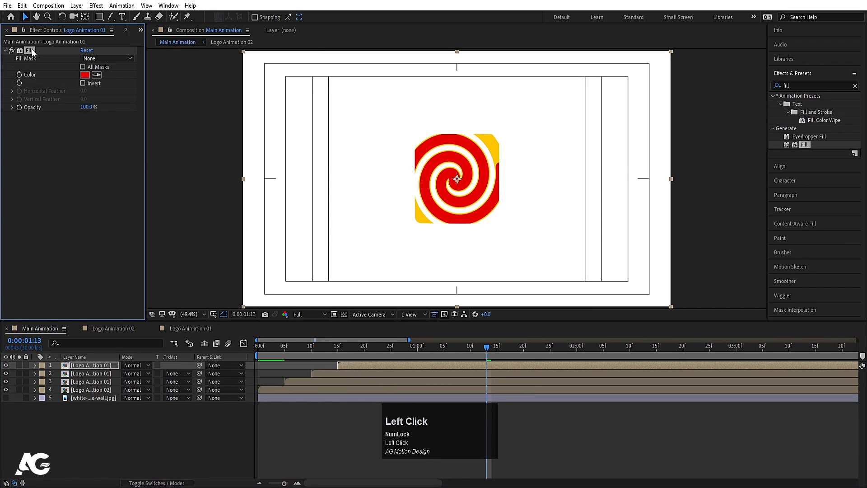
{"action": "key", "text": "Delete"}
Preview the layered spiral reveal in Main Animation from the beginning
{"action": "left_click", "coordinate": [261, 346]}
{"action": "key", "text": "space"}
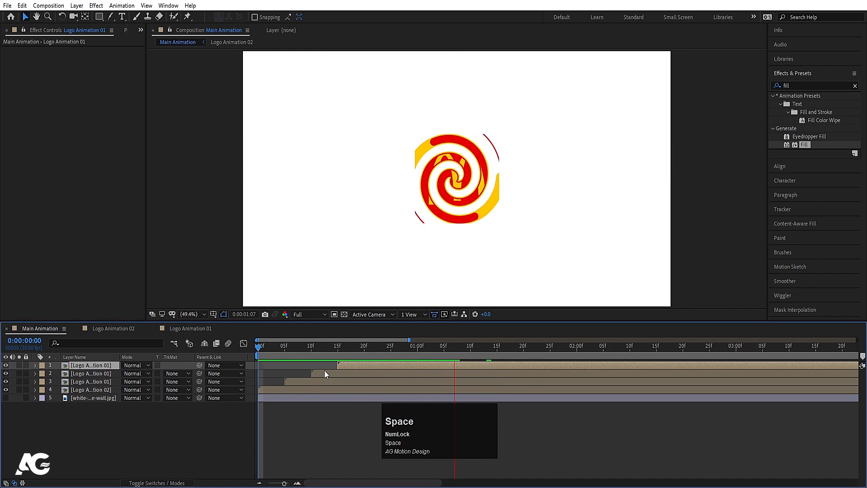
{"action": "key", "text": "space"}
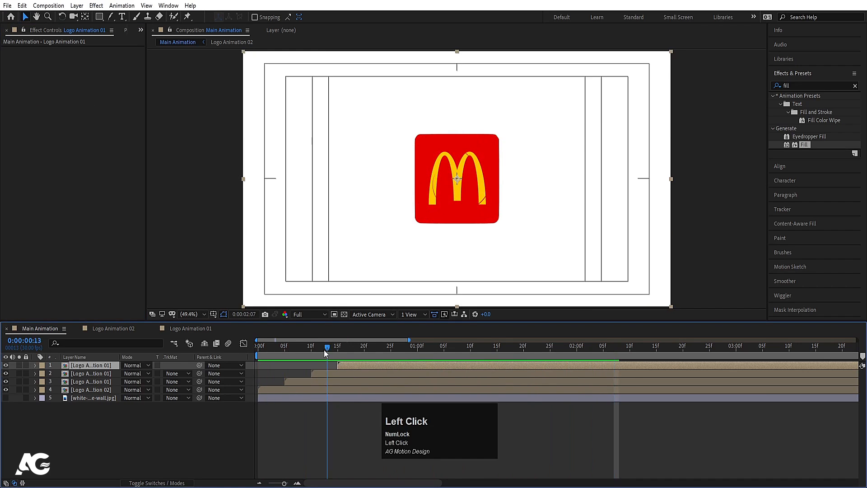
{"action": "key", "text": "space"}
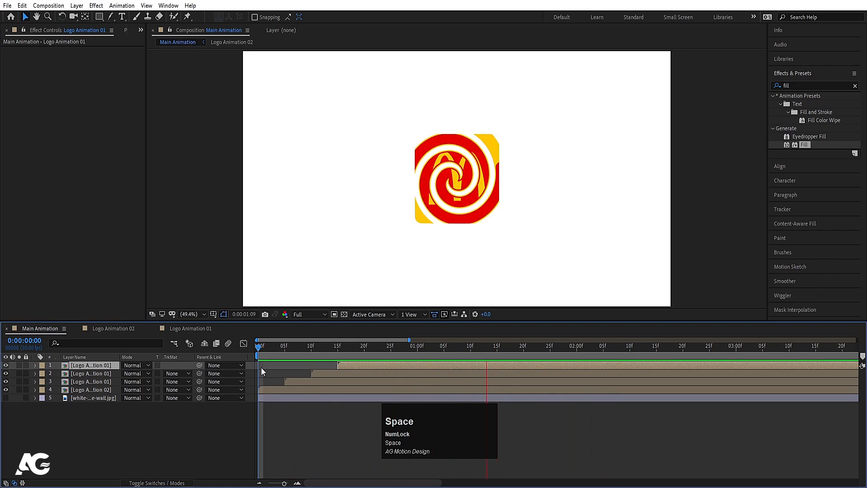
{"action": "key", "text": "space"}
Restagger the filled layers so the yellow one starts at frame 10 and the red one at frame 20
{"action": "left_click", "coordinate": [311, 347]}
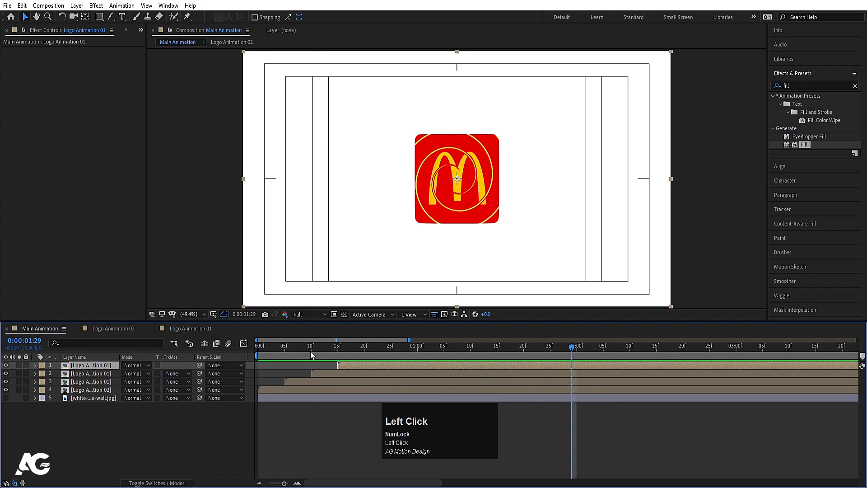
{"action": "left_click", "coordinate": [300, 383]}
{"action": "key", "text": "bracketleft"}
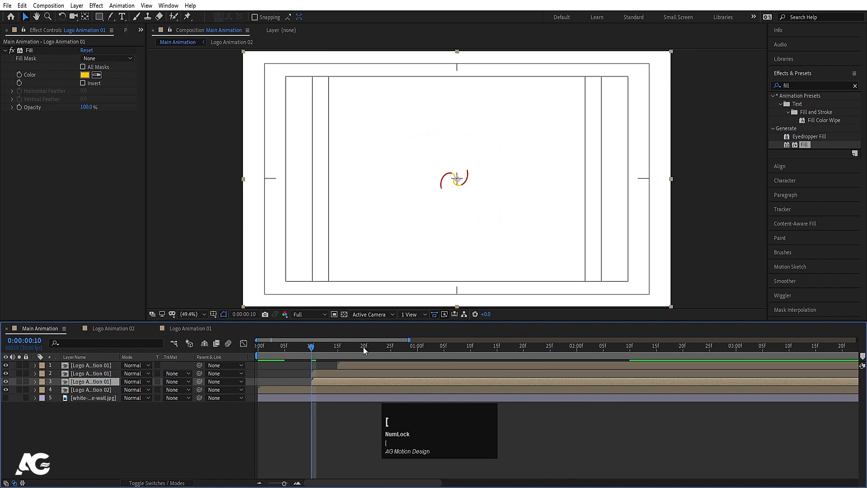
{"action": "left_click", "coordinate": [363, 347]}
{"action": "left_click", "coordinate": [345, 375]}
{"action": "key", "text": "bracketleft"}
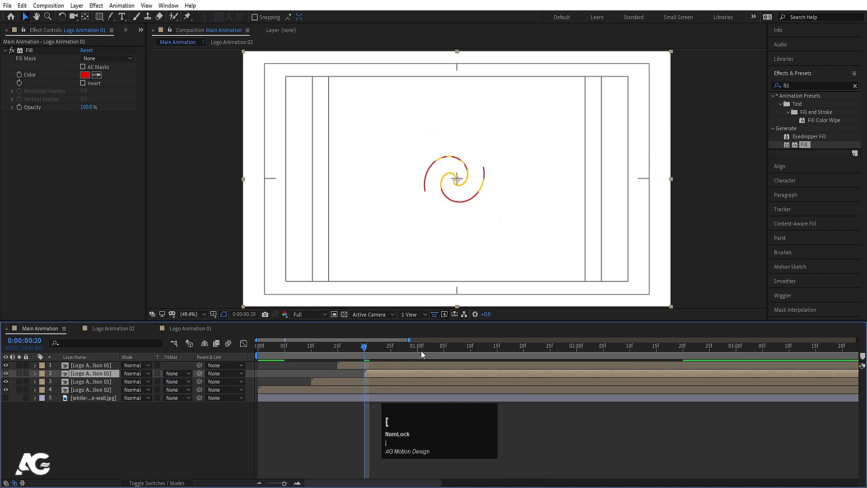
Start the topmost Logo Animation 01 layer, the one without a Fill effect, at 1 second
{"action": "left_click", "coordinate": [416, 348]}
{"action": "left_click", "coordinate": [410, 366]}
{"action": "key", "text": "bracketleft"}
Preview the restaggered spiral reveal in Main Animation and scrub back to about 1 second
{"action": "key", "text": "space"}
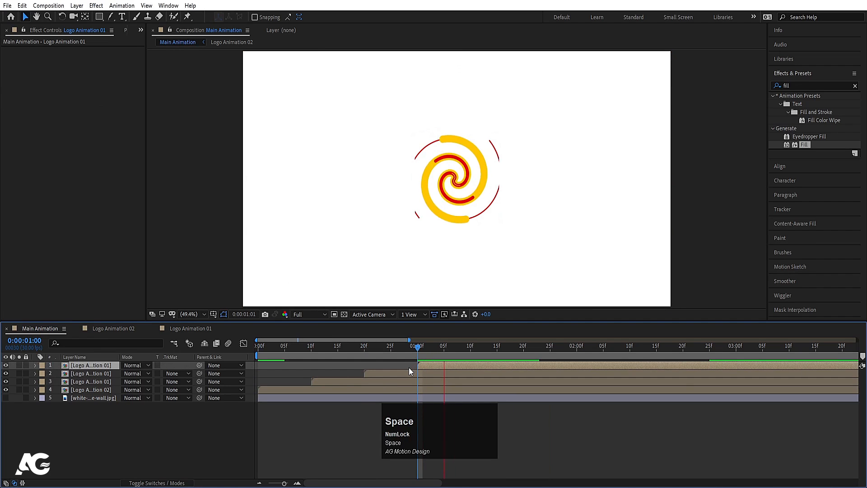
{"action": "key", "text": "space"}
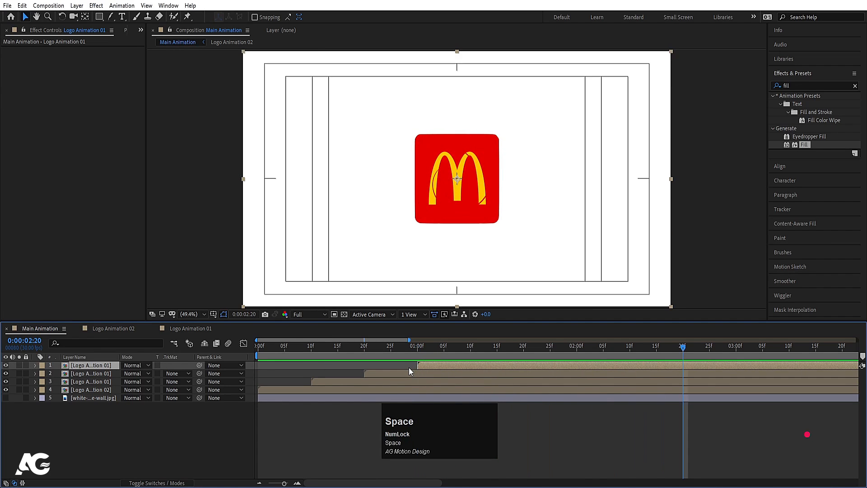
{"action": "key", "text": "minus"}
{"action": "left_click", "coordinate": [330, 348]}
{"action": "key", "text": "space"}
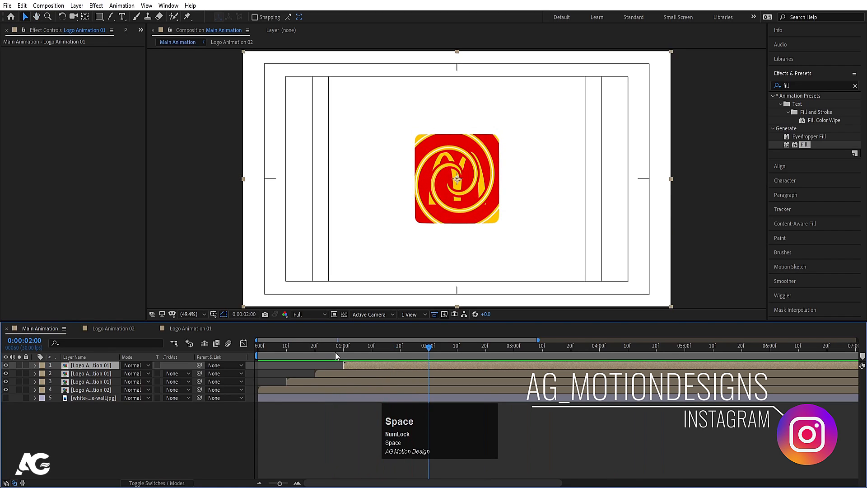
{"action": "left_click_drag", "start_coordinate": [354, 350], "coordinate": [348, 353]}
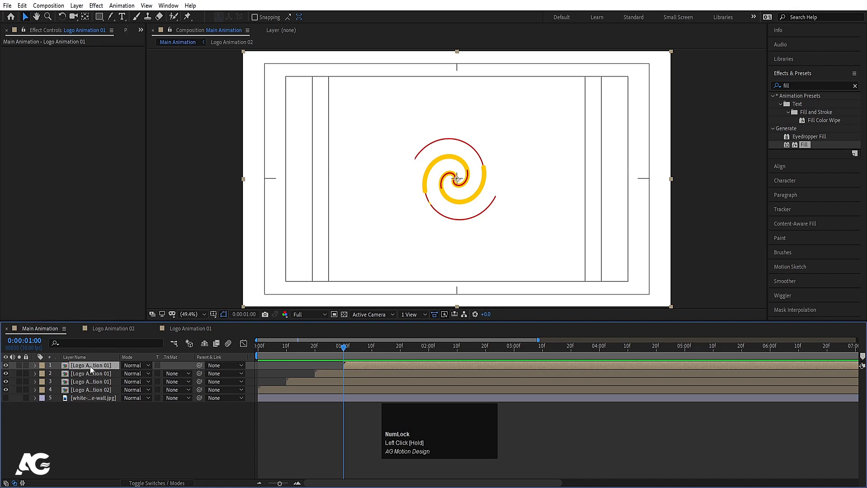
Open the Logo Animation 01 composition, reveal the shape layer's keyframes and preview its spiral reveal
{"action": "left_click", "coordinate": [194, 329]}
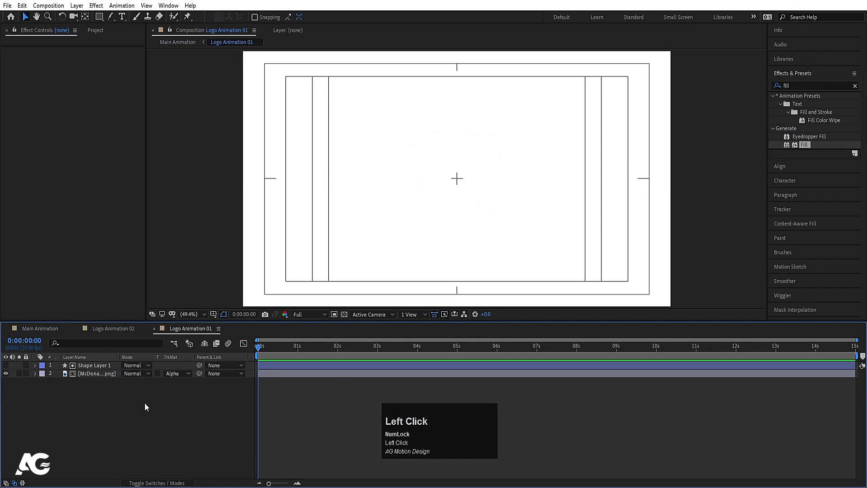
{"action": "key", "text": "u"}
{"action": "key", "text": "space"}
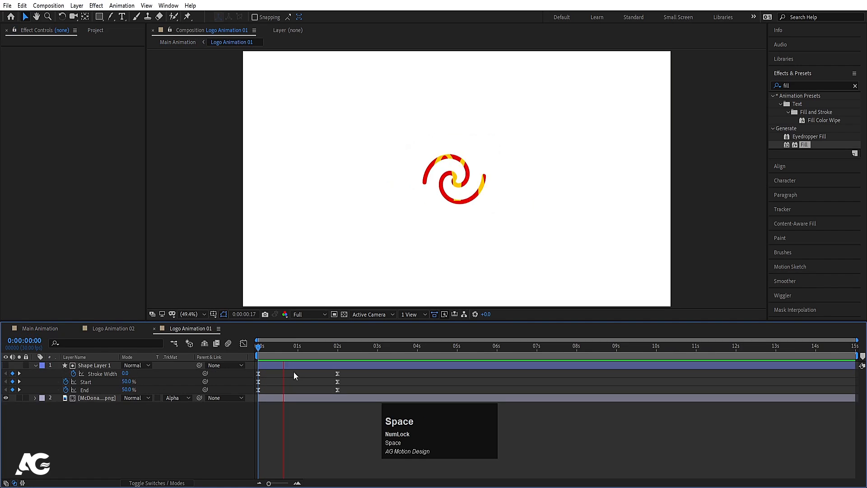
{"action": "key", "text": "space"}
{"action": "left_click", "coordinate": [273, 336]}
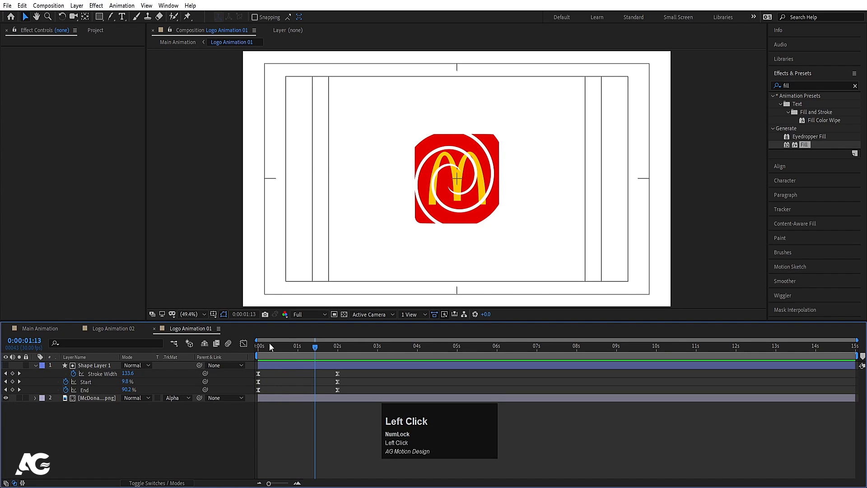
Add Rotation keyframes to the McDonald's logo layer at 0 and 2 seconds
{"action": "left_click_drag", "start_coordinate": [271, 345], "coordinate": [151, 366]}
{"action": "left_click", "coordinate": [96, 398]}
{"action": "key", "text": "r"}
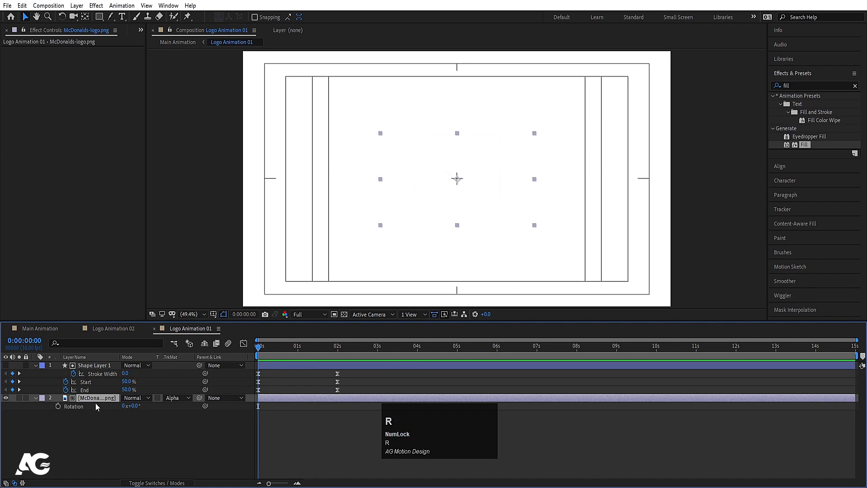
{"action": "left_click", "coordinate": [58, 406]}
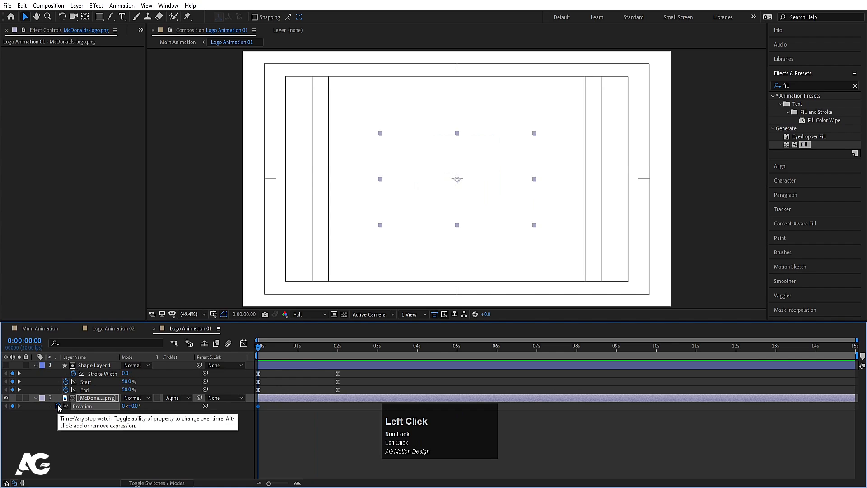
{"action": "key", "text": "k"}
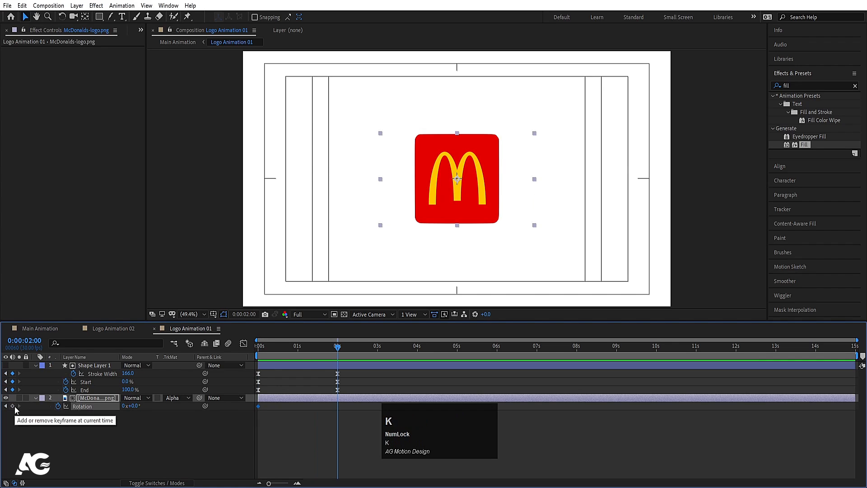
{"action": "left_click", "coordinate": [13, 406]}
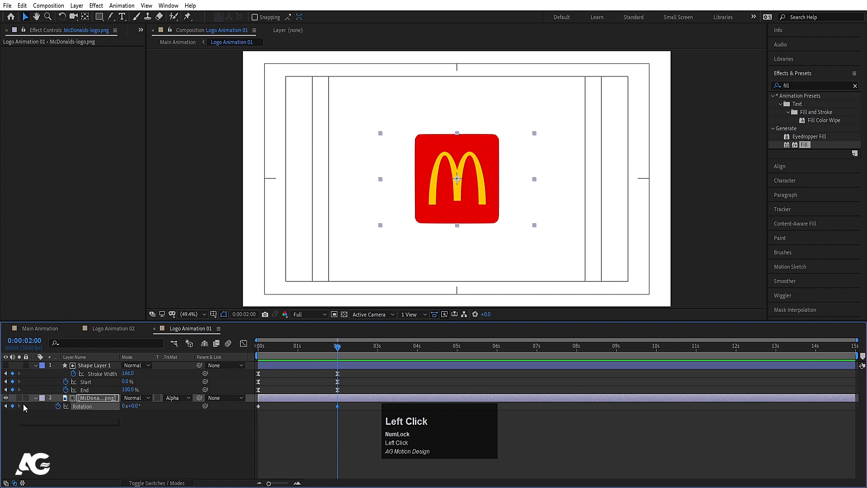
Set the logo layer's first Rotation keyframe at 0 seconds to -45° and preview the spin
{"action": "key", "text": "j"}
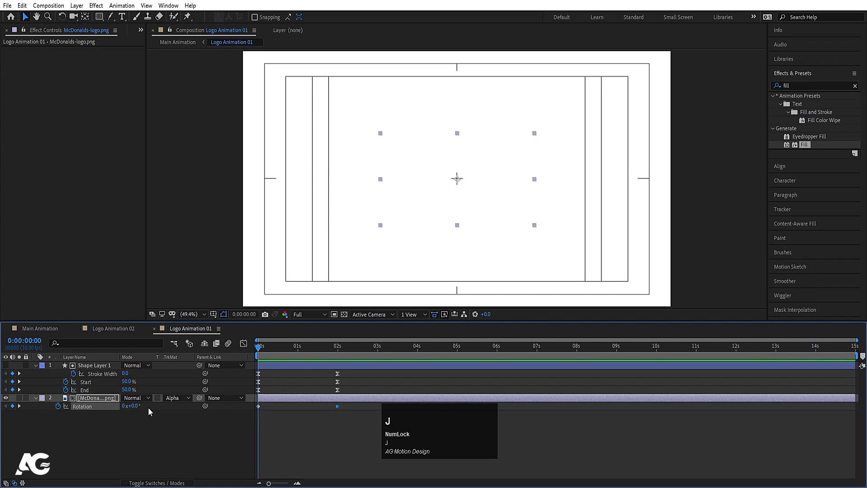
{"action": "left_click", "coordinate": [136, 406]}
{"action": "type", "text": "-45"}
{"action": "key", "text": "Return"}
{"action": "key", "text": "space"}
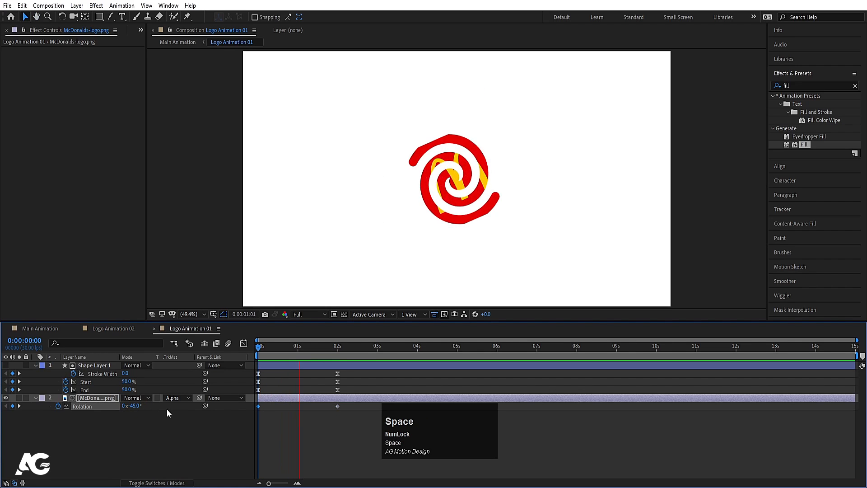
Apply Easy Ease to the logo layer's Rotation keyframe at 2 seconds and preview the motion from the beginning
{"action": "left_click_drag", "start_coordinate": [348, 420], "coordinate": [237, 405]}
{"action": "left_click_drag", "start_coordinate": [350, 415], "coordinate": [332, 404]}
{"action": "key", "text": "F9"}
{"action": "left_click_drag", "start_coordinate": [310, 351], "coordinate": [234, 354]}
{"action": "key", "text": "space"}
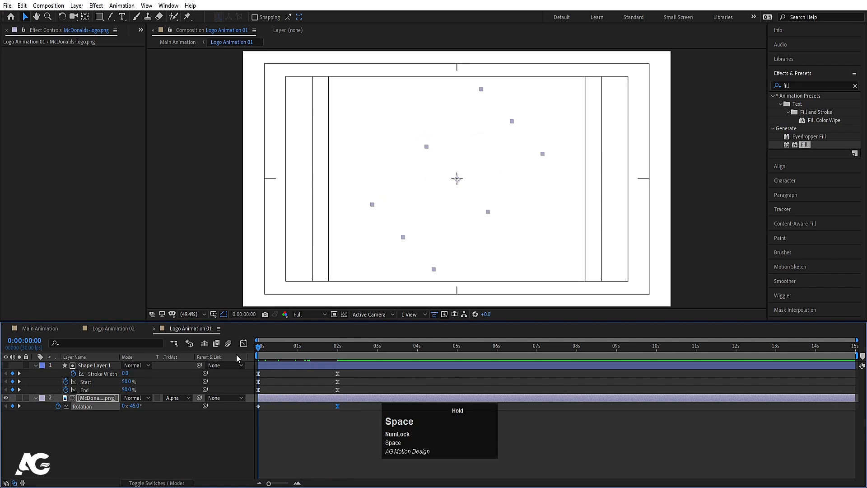
{"action": "left_click", "coordinate": [299, 349]}
{"action": "left_click", "coordinate": [123, 333]}
{"action": "key", "text": "space"}
Return to Main Animation and preview the rotating layered reveal from the start
{"action": "left_click", "coordinate": [39, 328]}
{"action": "key", "text": "space"}
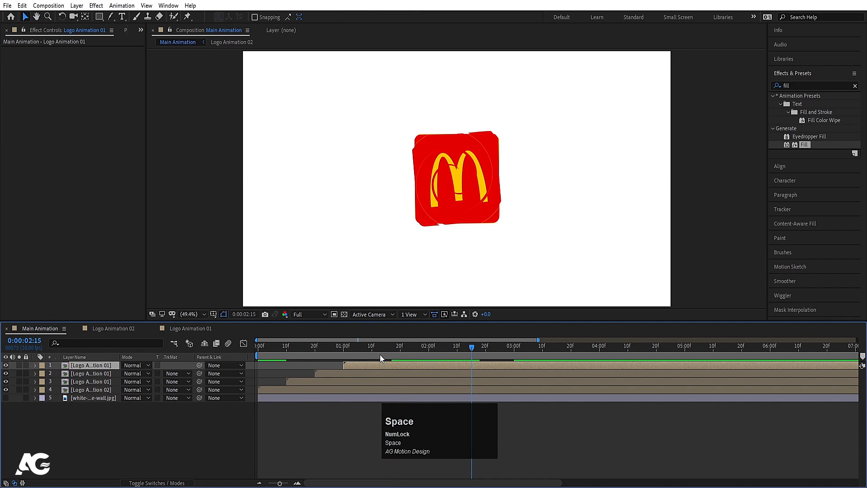
{"action": "left_click", "coordinate": [260, 347]}
{"action": "key", "text": "space"}
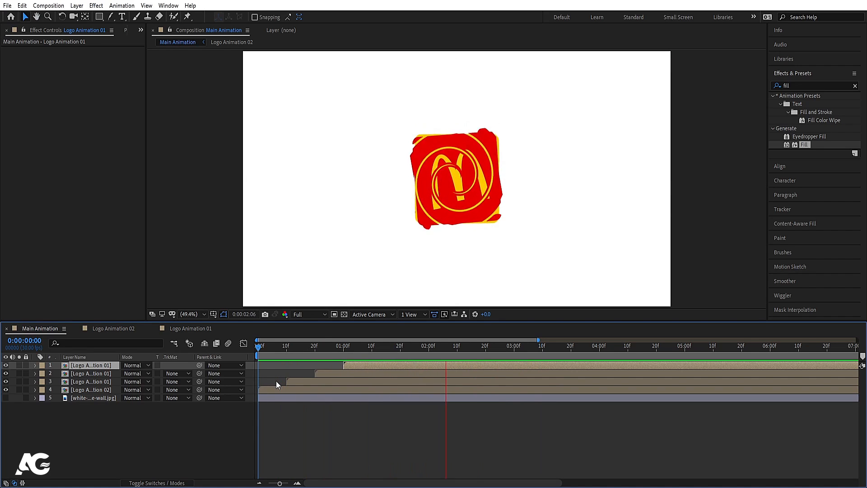
{"action": "key", "text": "space"}
{"action": "key", "text": "space"}
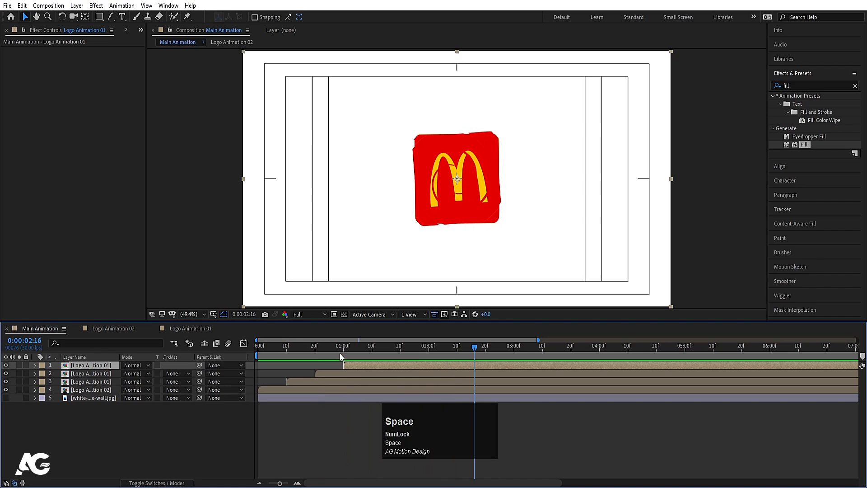
{"action": "left_click", "coordinate": [313, 348]}
{"action": "key", "text": "space"}
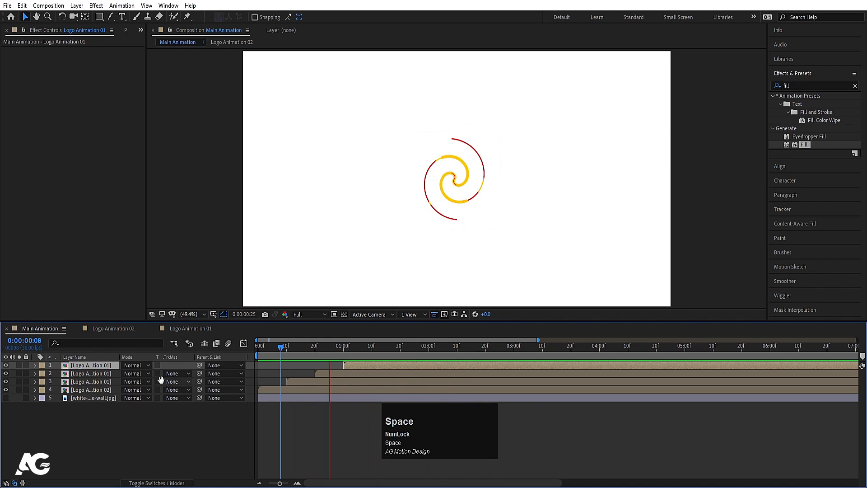
Pre-compose the four staggered logo layers into a new composition named "Logo Animation"
{"action": "left_click", "coordinate": [95, 389]}
{"action": "left_click", "coordinate": [80, 367], "text": "shift"}
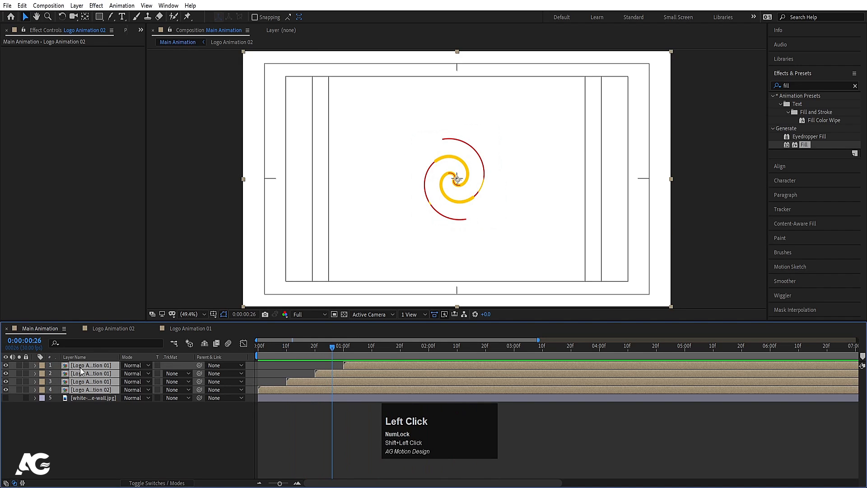
{"action": "key", "text": "ctrl+shift+c"}
{"action": "type", "text": "Logo Animation"}
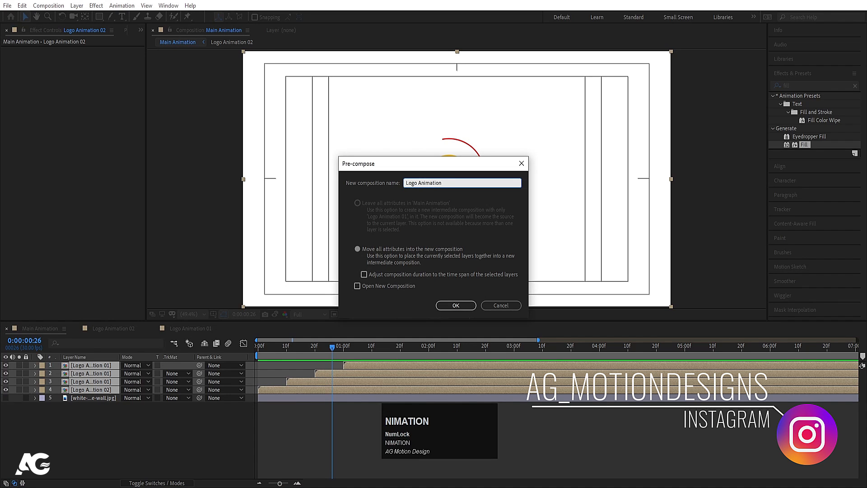
{"action": "key", "text": "Return"}
{"action": "left_click", "coordinate": [121, 409]}
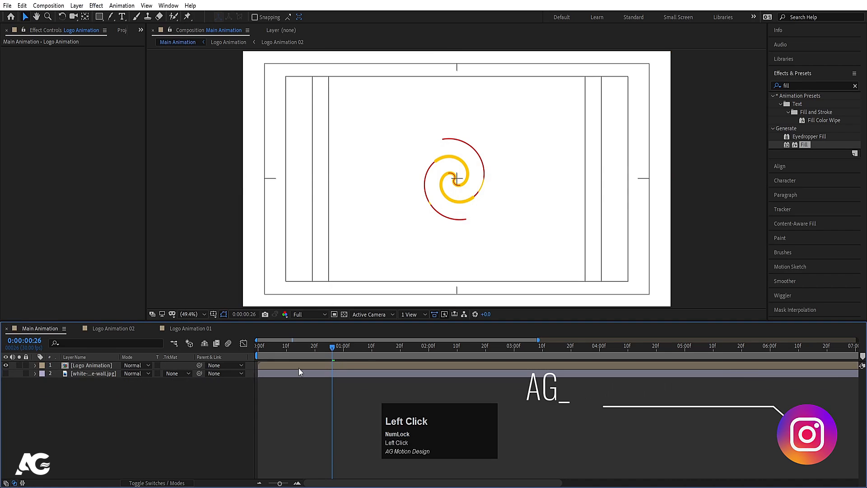
Move the current time to 0:00:03:08 and make the white concrete wall background layer visible
{"action": "left_click_drag", "start_coordinate": [364, 346], "coordinate": [539, 365]}
{"action": "left_click", "coordinate": [107, 369]}
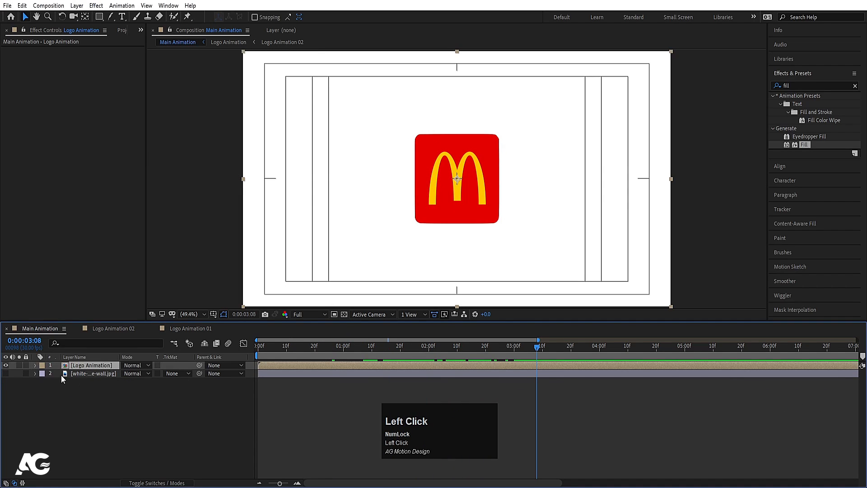
{"action": "left_click", "coordinate": [93, 375]}
{"action": "left_click", "coordinate": [6, 374]}
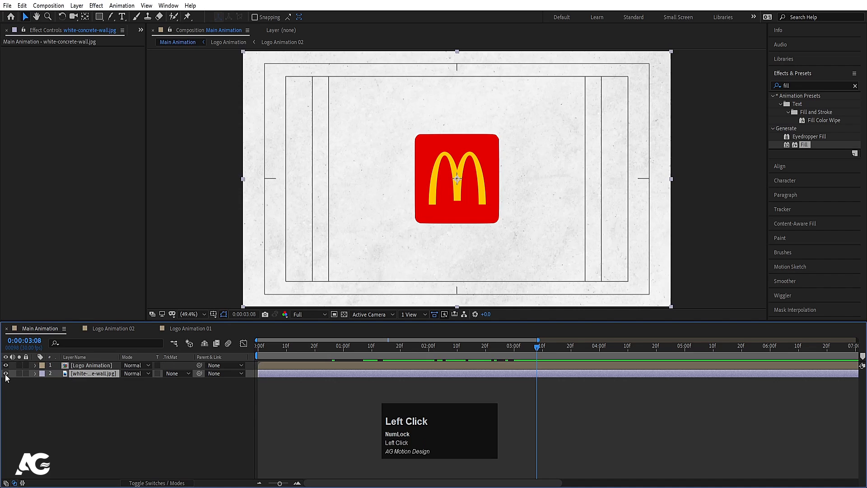
Set the Logo Animation layer's blending mode to Overlay
{"action": "left_click", "coordinate": [85, 367]}
{"action": "left_click", "coordinate": [135, 366]}
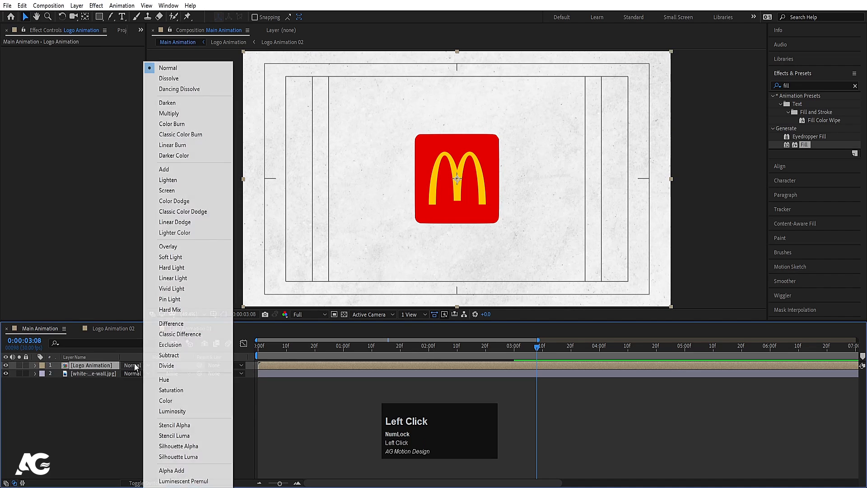
{"action": "left_click", "coordinate": [184, 246]}
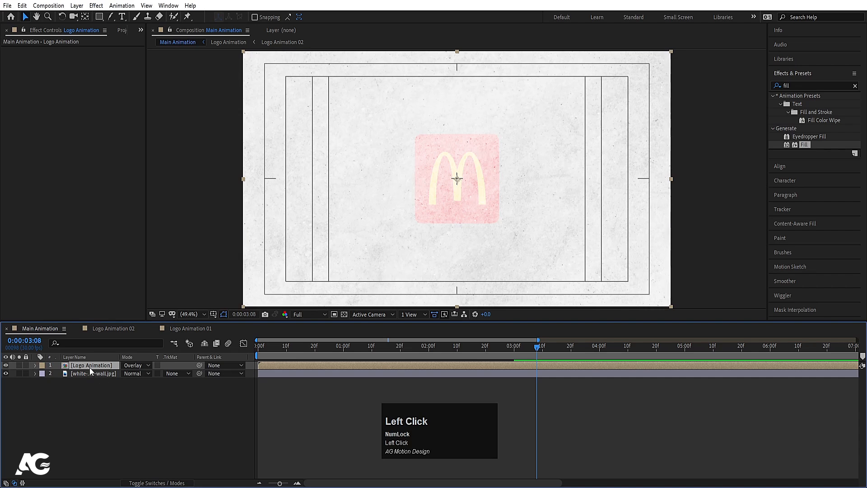
Duplicate the Overlay Logo Animation layer until there are four stacked copies, checking the texture close up
{"action": "key", "text": "ctrl+d"}
{"action": "key", "text": "ctrl+d"}
{"action": "key", "text": "ctrl+d"}
{"action": "key", "text": "ctrl+z"}
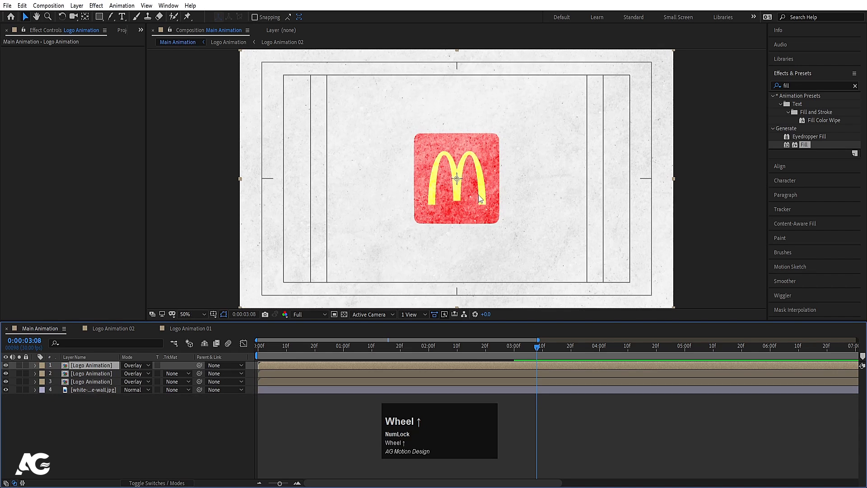
{"action": "scroll", "coordinate": [479, 197], "scroll_direction": "up", "scroll_amount": 2}
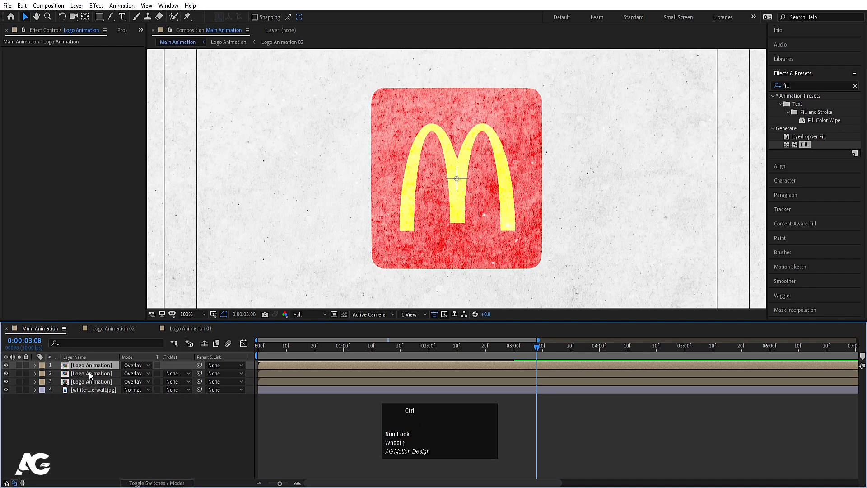
{"action": "key", "text": "ctrl+d"}
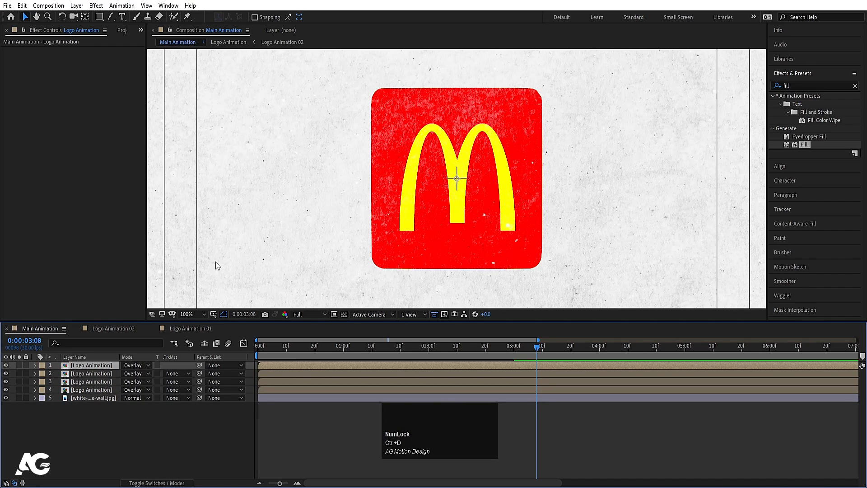
Lower the top Logo Animation copy's Opacity to 26% and fit the composition view
{"action": "key", "text": "t"}
{"action": "left_click_drag", "start_coordinate": [126, 373], "coordinate": [105, 375]}
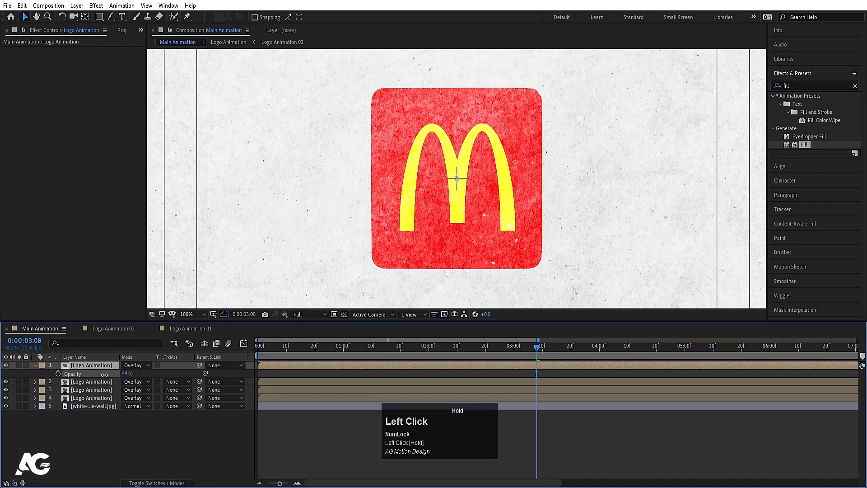
{"action": "left_click", "coordinate": [185, 315]}
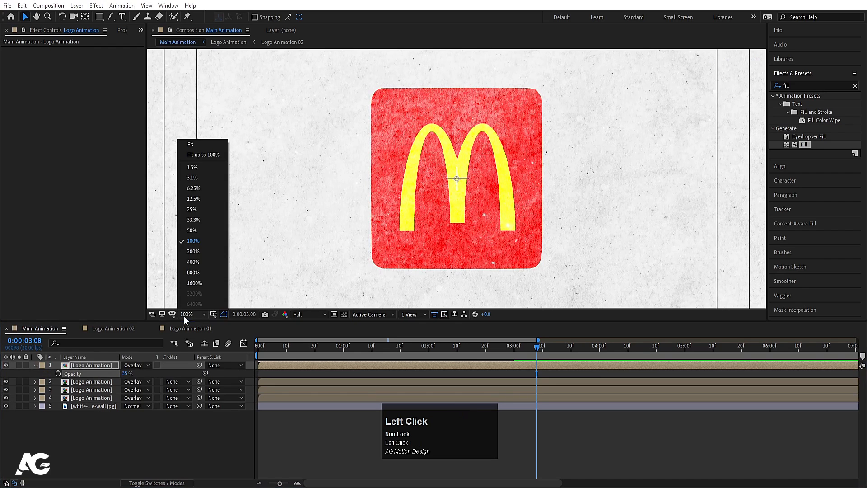
{"action": "left_click", "coordinate": [203, 151]}
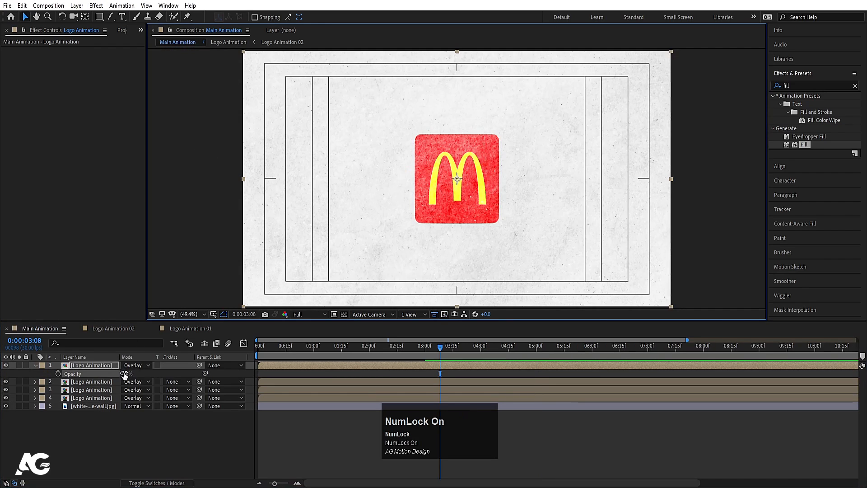
{"action": "left_click", "coordinate": [130, 432]}
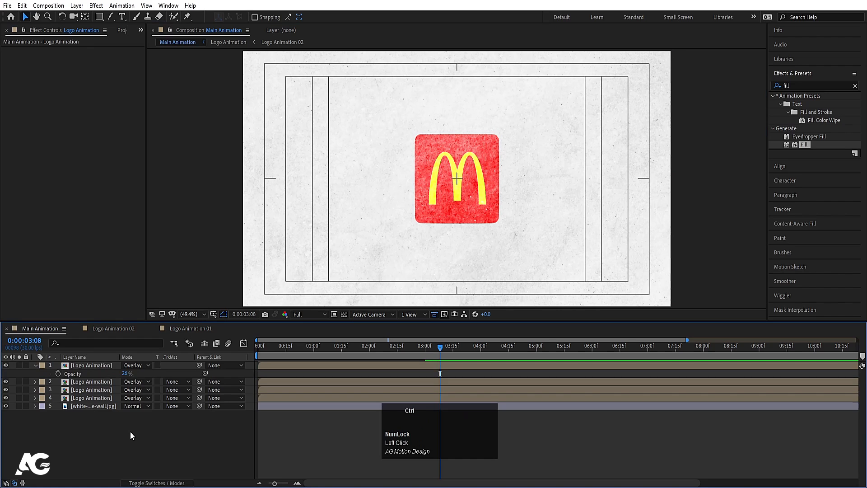
Pre-compose all the layers in Main Animation into one composition named Animation
{"action": "key", "text": "ctrl+a"}
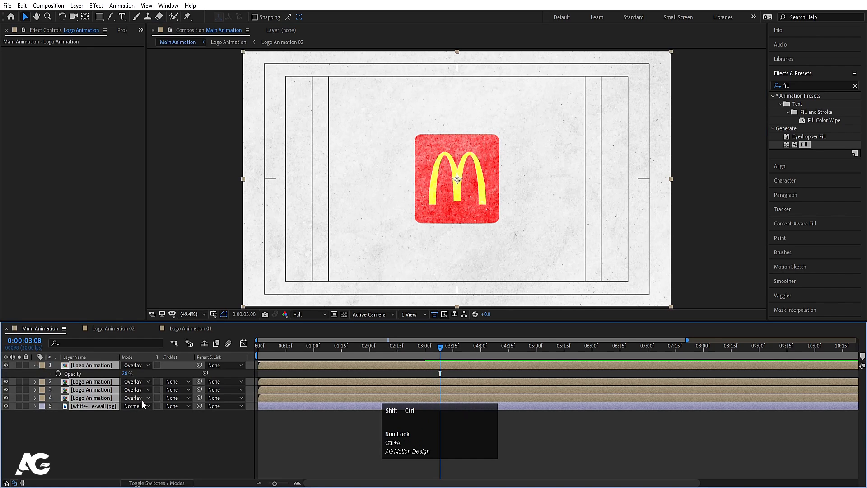
{"action": "key", "text": "ctrl+shift+c"}
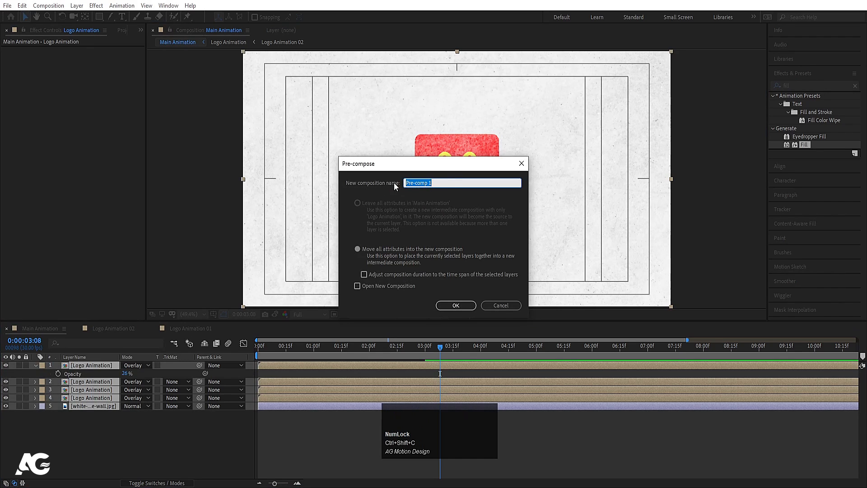
{"action": "type", "text": "Animation"}
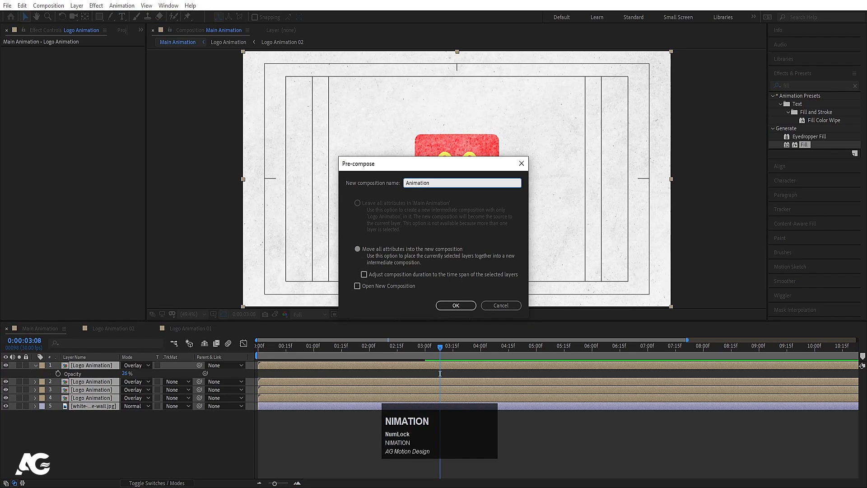
{"action": "key", "text": "Return"}
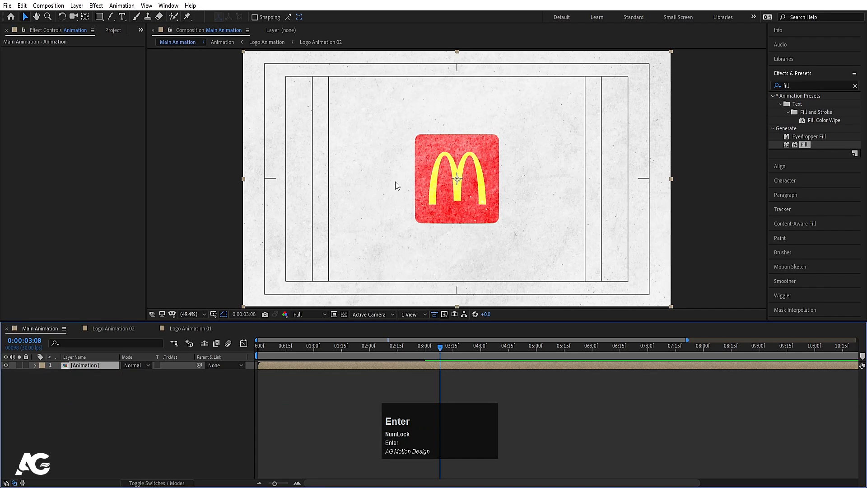
Make the Animation pre-comp a 3D layer, briefly testing its rotation and undoing the test
{"action": "key", "text": "F4"}
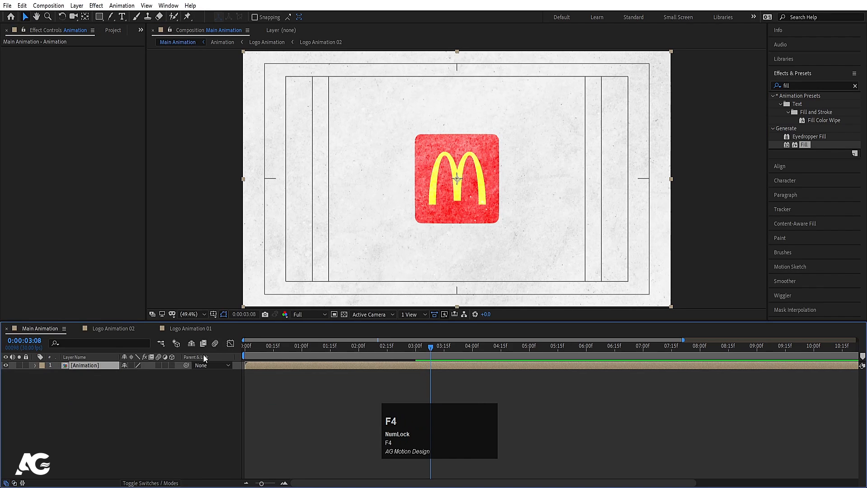
{"action": "left_click", "coordinate": [173, 367]}
{"action": "key", "text": "r"}
{"action": "mouse_move", "coordinate": [134, 389]}
{"action": "left_mouse_down"}
{"action": "mouse_move", "coordinate": [109, 390]}
{"action": "mouse_move", "coordinate": [127, 389]}
{"action": "left_mouse_up"}
{"action": "key", "text": "ctrl+z"}
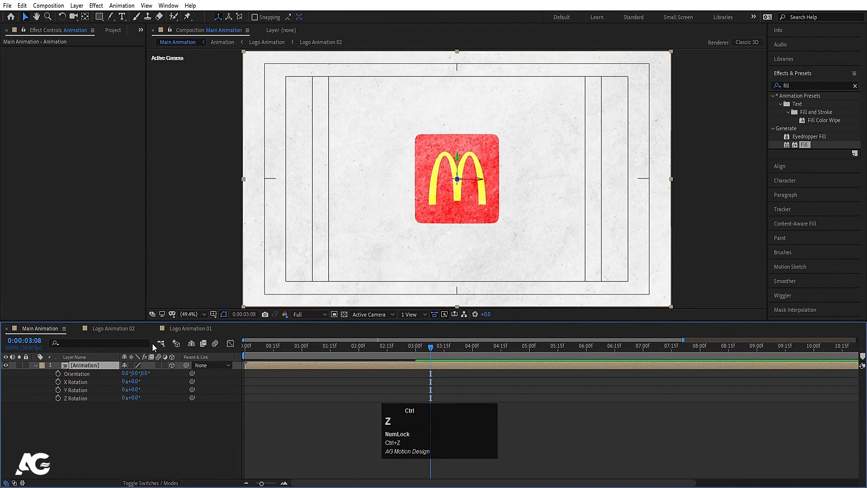
{"action": "key", "text": "u"}
{"action": "left_click", "coordinate": [148, 422]}
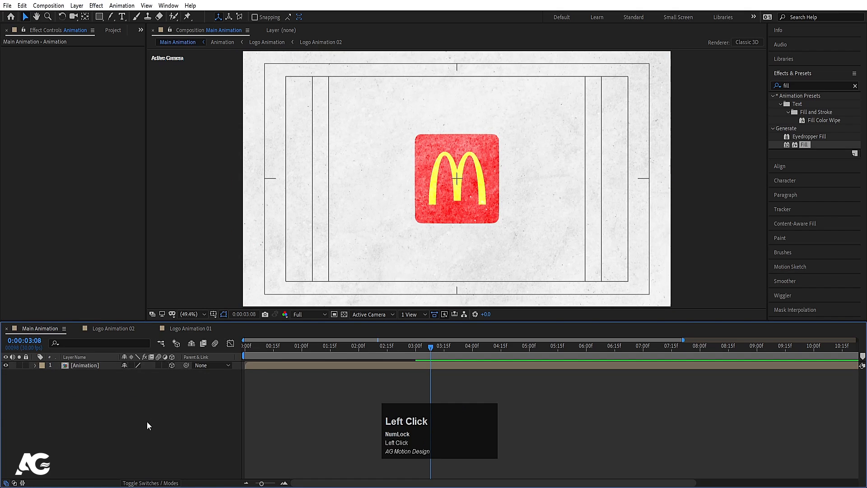
Add a new camera and a null object to Main Animation, and make the null a 3D layer
{"action": "right_click", "coordinate": [147, 422]}
{"action": "mouse_move", "coordinate": [180, 319]}
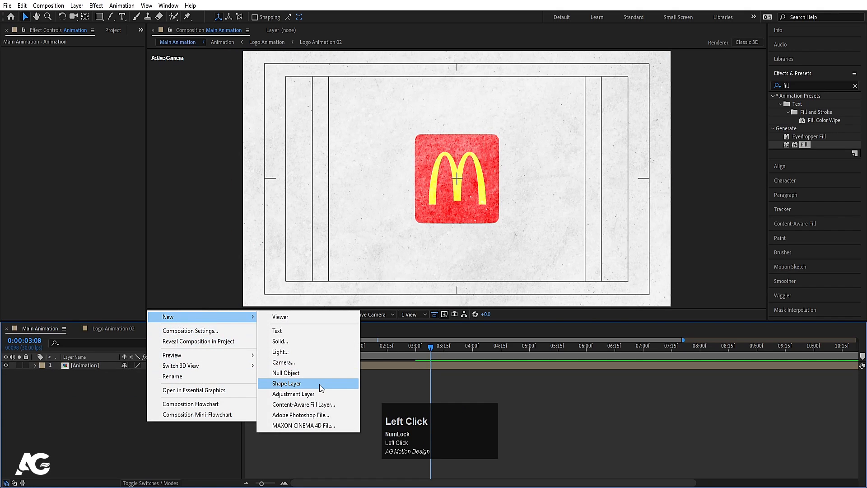
{"action": "left_click", "coordinate": [313, 363]}
{"action": "left_click", "coordinate": [528, 344]}
{"action": "right_click", "coordinate": [146, 413]}
{"action": "mouse_move", "coordinate": [181, 309]}
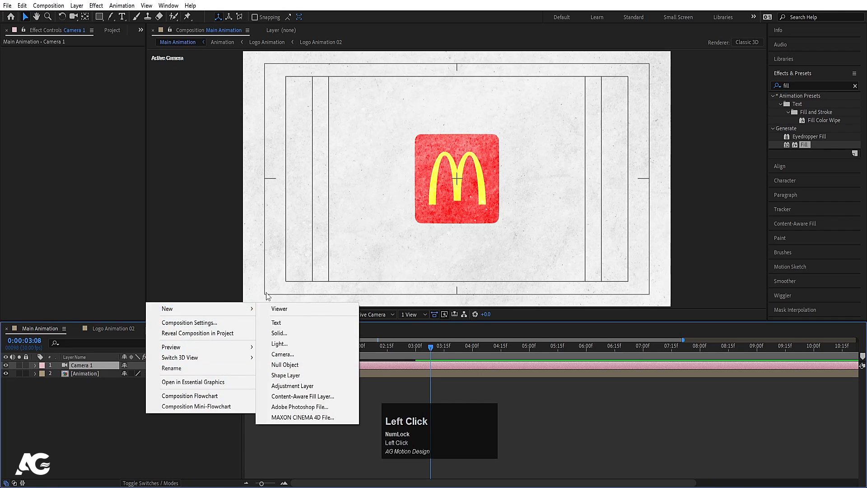
{"action": "left_click", "coordinate": [314, 367]}
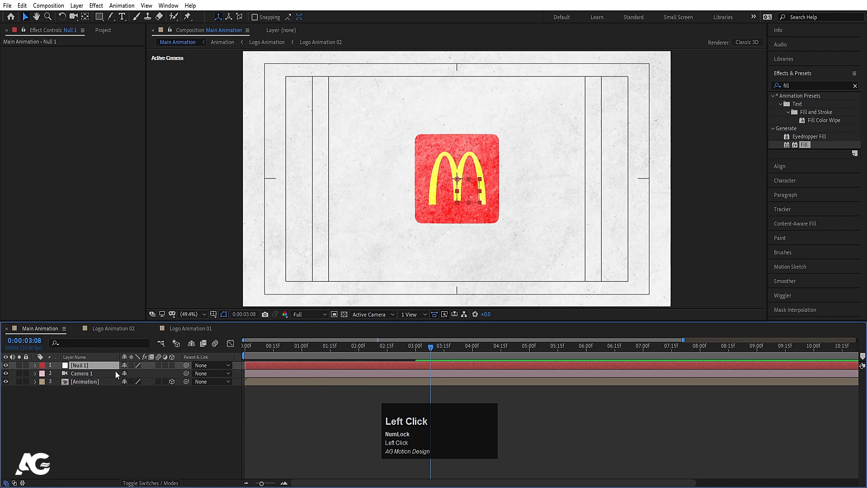
{"action": "left_click", "coordinate": [170, 367]}
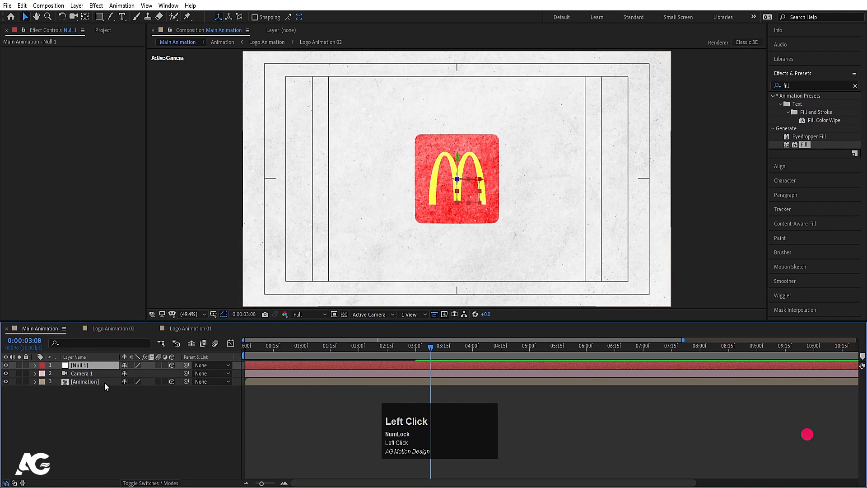
Parent Camera 1 to Null 1 and select the null
{"action": "left_click", "coordinate": [76, 374]}
{"action": "left_click_drag", "start_coordinate": [186, 373], "coordinate": [84, 368]}
{"action": "left_click", "coordinate": [84, 368]}
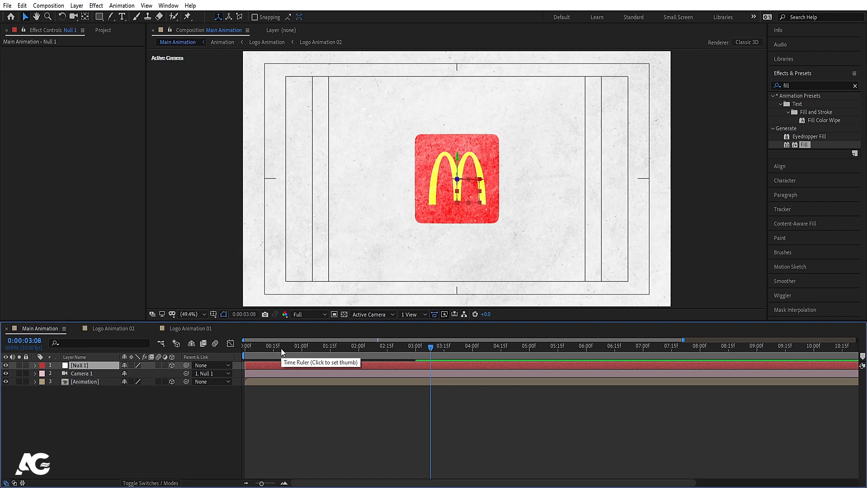
At 0:00:00:00, set keyframes on Null 1 for X, Y and Z Rotation, Position and Scale, and reveal all keyframed properties
{"action": "left_click_drag", "start_coordinate": [294, 357], "coordinate": [115, 351]}
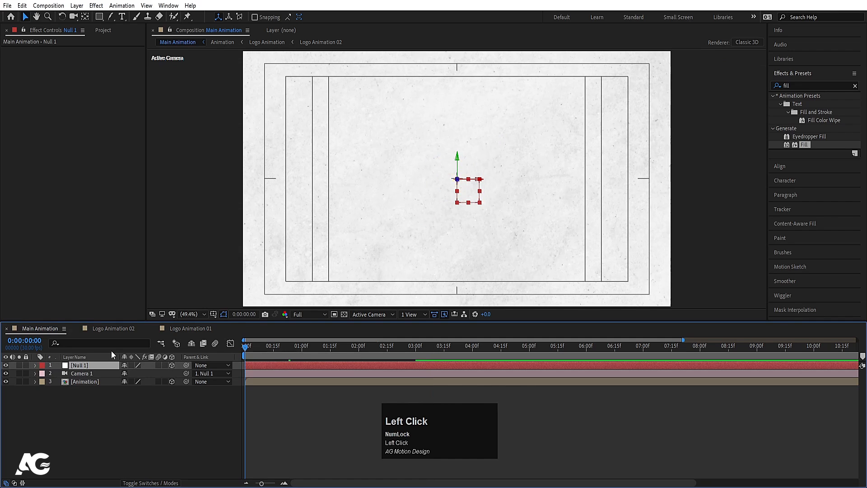
{"action": "key", "text": "r"}
{"action": "left_click_drag", "start_coordinate": [58, 383], "coordinate": [58, 399]}
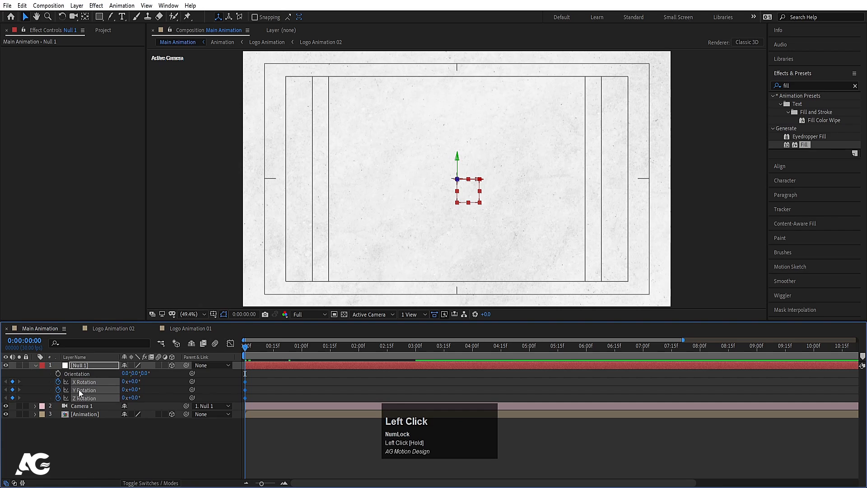
{"action": "key", "text": "p"}
{"action": "left_click", "coordinate": [58, 373]}
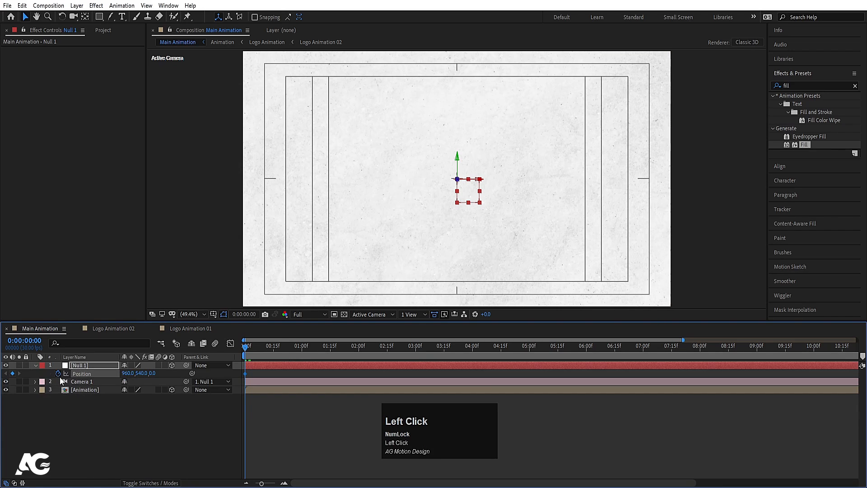
{"action": "key", "text": "s"}
{"action": "left_click", "coordinate": [58, 373]}
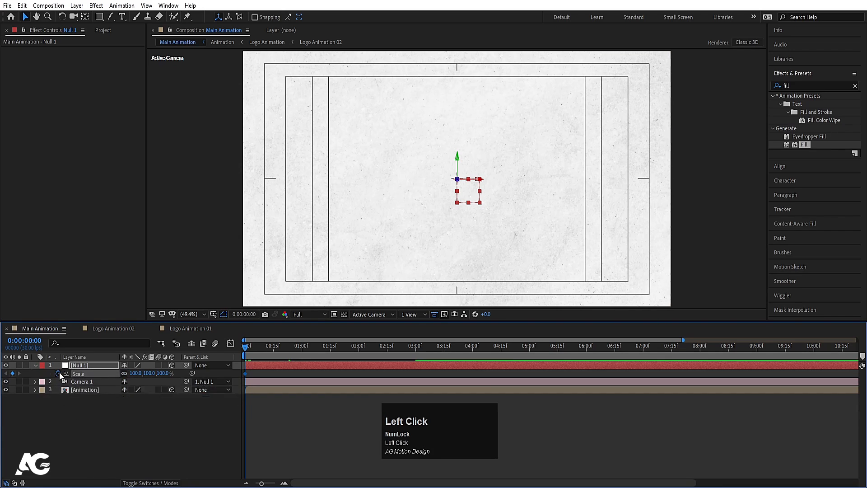
{"action": "key", "text": "u"}
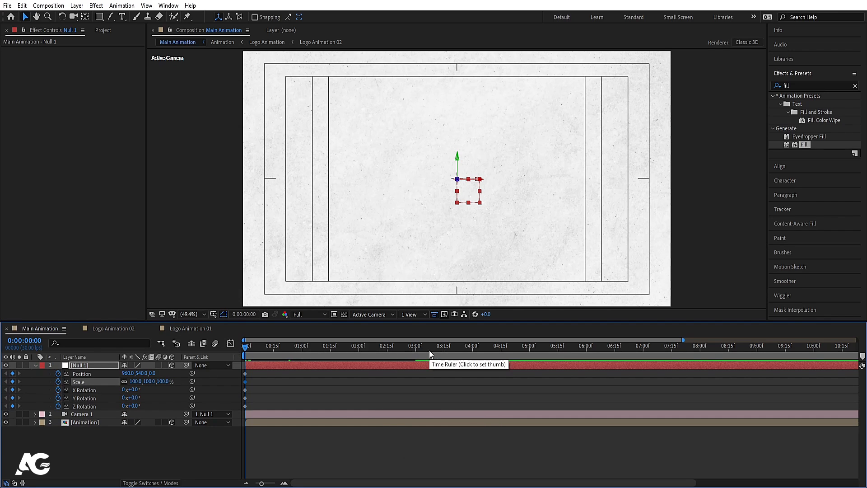
Preview the animation and add keyframes for Null 1's Scale and X, Y and Z Rotation at 0:00:04:00
{"action": "key", "text": "space"}
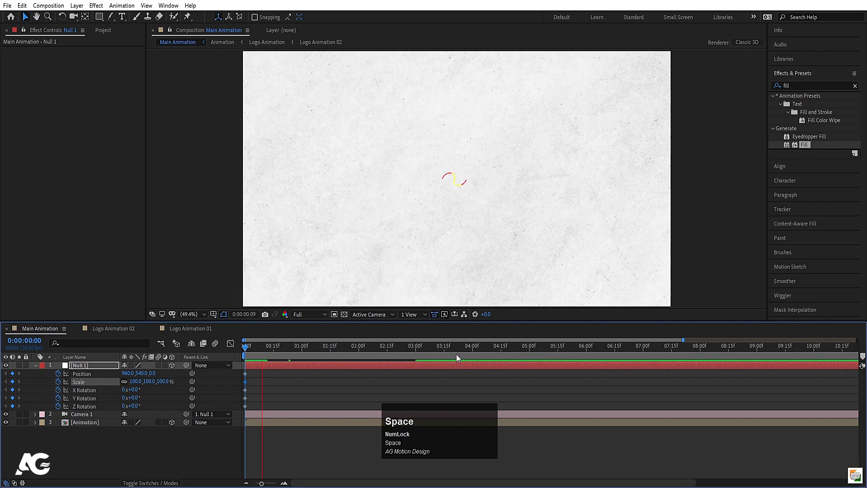
{"action": "left_click", "coordinate": [457, 353]}
{"action": "mouse_move", "coordinate": [457, 353]}
{"action": "left_mouse_down"}
{"action": "mouse_move", "coordinate": [471, 353]}
{"action": "mouse_move", "coordinate": [370, 350]}
{"action": "mouse_move", "coordinate": [473, 351]}
{"action": "left_mouse_up"}
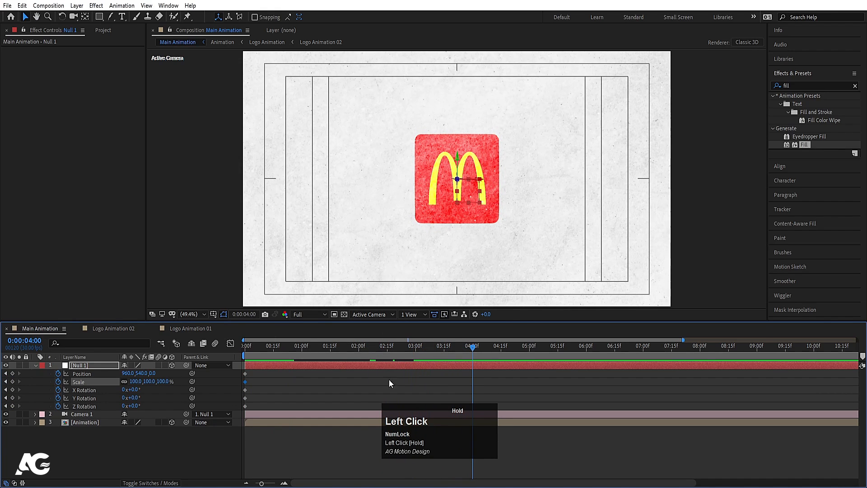
{"action": "left_click_drag", "start_coordinate": [12, 382], "coordinate": [17, 418]}
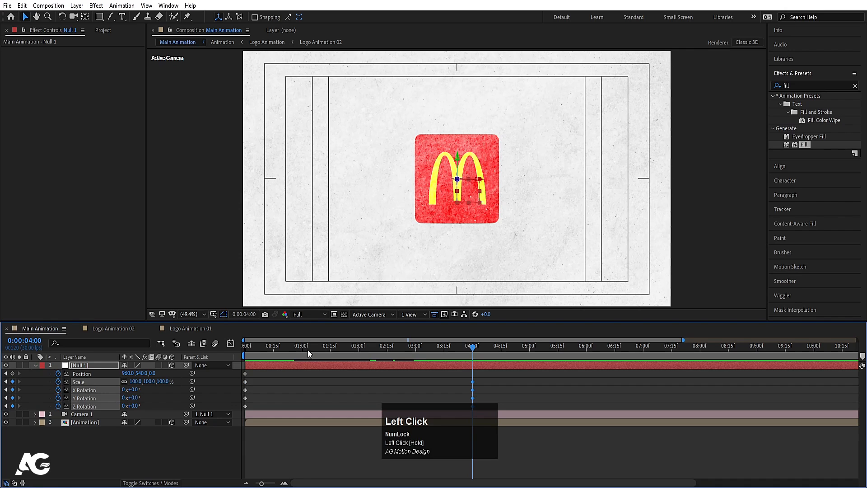
Return to 0:00:00:00 and set Null 1's Scale to 50%
{"action": "left_click_drag", "start_coordinate": [308, 351], "coordinate": [191, 350]}
{"action": "left_click", "coordinate": [286, 387]}
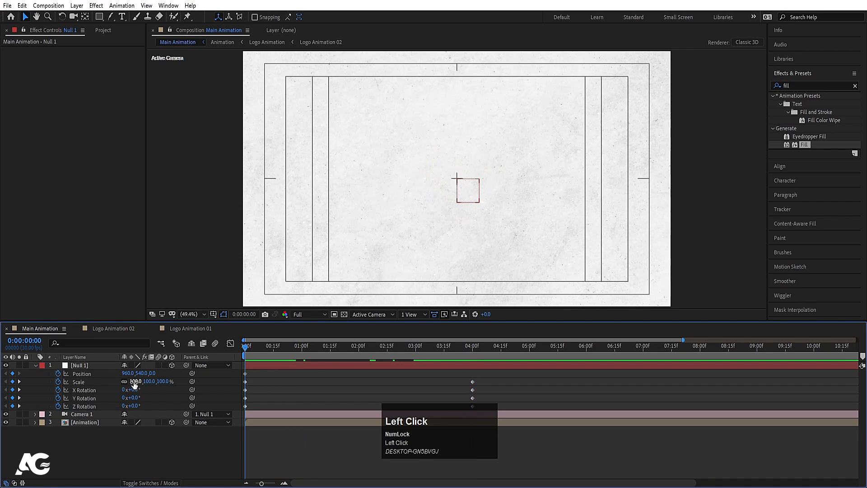
{"action": "type", "text": "50"}
{"action": "key", "text": "Return"}
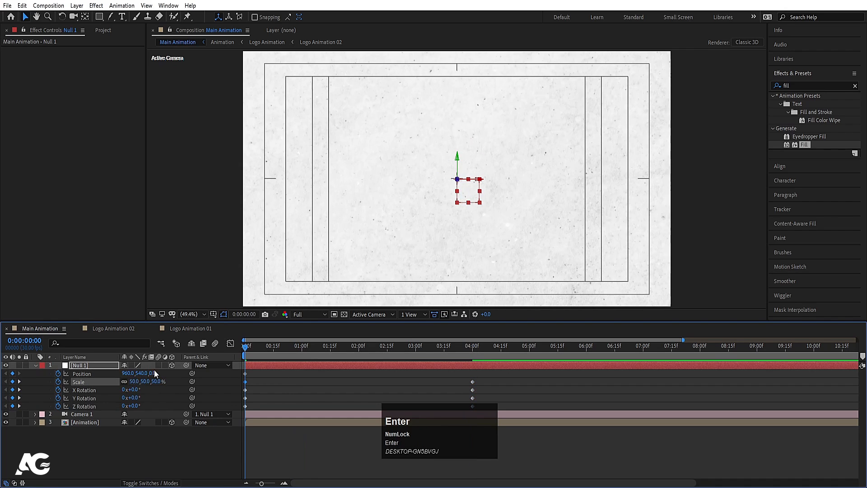
Set Null 1's starting X Rotation to 45°, Y Rotation to 29° and Z Rotation to 12°, and preview the camera move
{"action": "left_click_drag", "start_coordinate": [135, 392], "coordinate": [141, 392]}
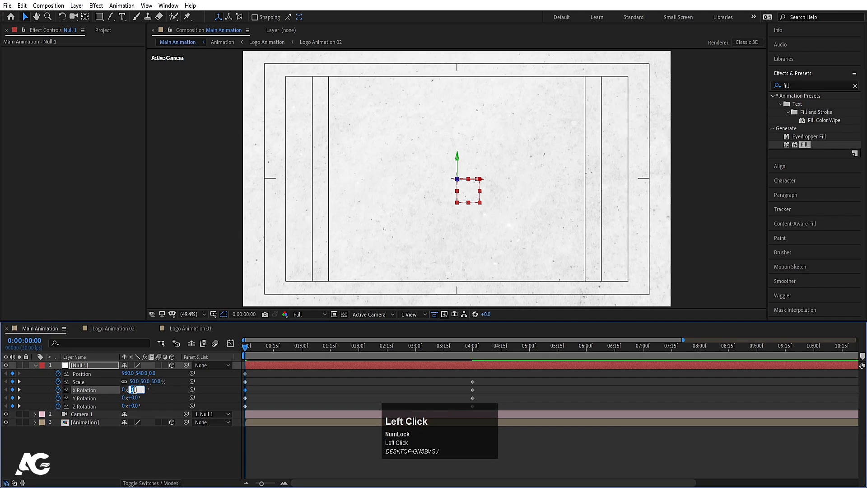
{"action": "key", "text": "Return"}
{"action": "left_click", "coordinate": [134, 397]}
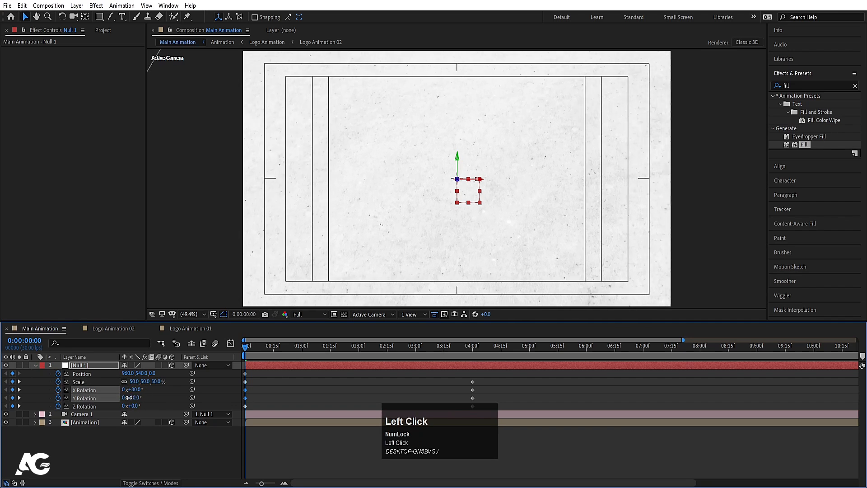
{"action": "mouse_move", "coordinate": [133, 398]}
{"action": "left_mouse_down"}
{"action": "mouse_move", "coordinate": [147, 398]}
{"action": "mouse_move", "coordinate": [131, 406]}
{"action": "mouse_move", "coordinate": [138, 406]}
{"action": "mouse_move", "coordinate": [145, 389]}
{"action": "left_mouse_up"}
{"action": "key", "text": "space"}
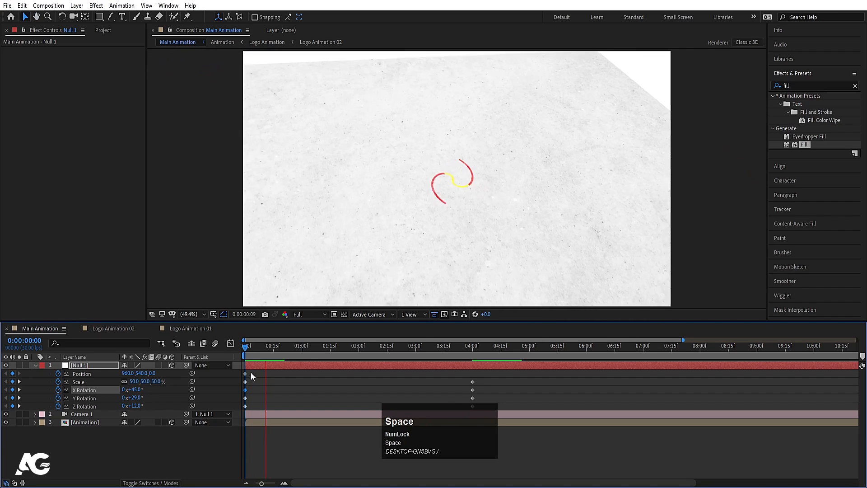
{"action": "key", "text": "space"}
At 0:00:00:00, change Null 1's Y Rotation to 51° and Z Rotation to -6°, and preview the result
{"action": "left_click_drag", "start_coordinate": [286, 348], "coordinate": [197, 348]}
{"action": "mouse_move", "coordinate": [135, 397]}
{"action": "left_mouse_down"}
{"action": "mouse_move", "coordinate": [151, 398]}
{"action": "mouse_move", "coordinate": [140, 407]}
{"action": "left_mouse_up"}
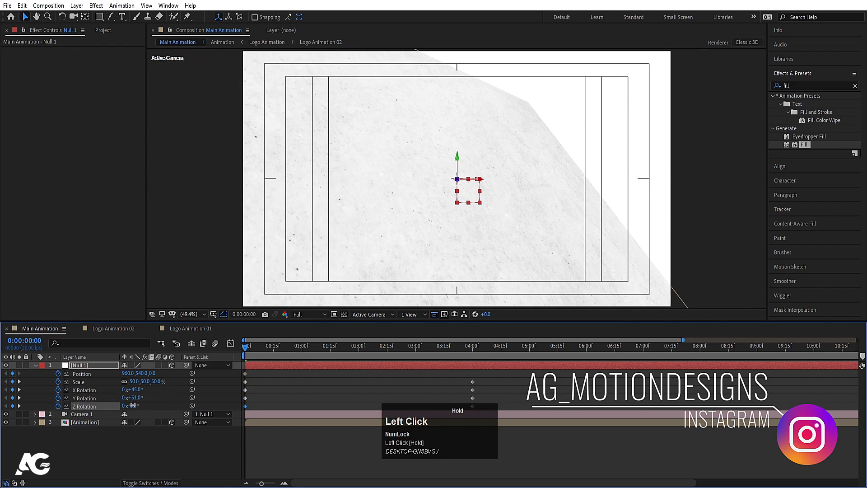
{"action": "key", "text": "space"}
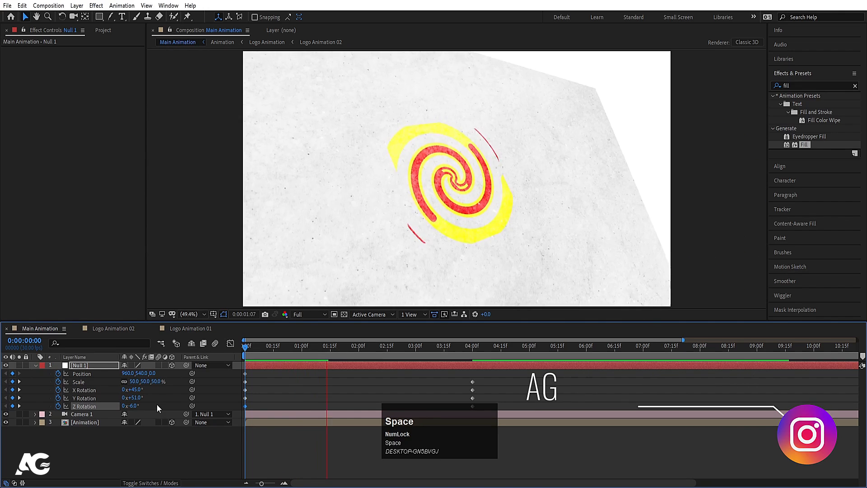
{"action": "key", "text": "space"}
Lower Null 1's starting Scale to 36% and further to 22%, previewing the camera move after each change
{"action": "left_click_drag", "start_coordinate": [138, 374], "coordinate": [127, 378]}
{"action": "key", "text": "space"}
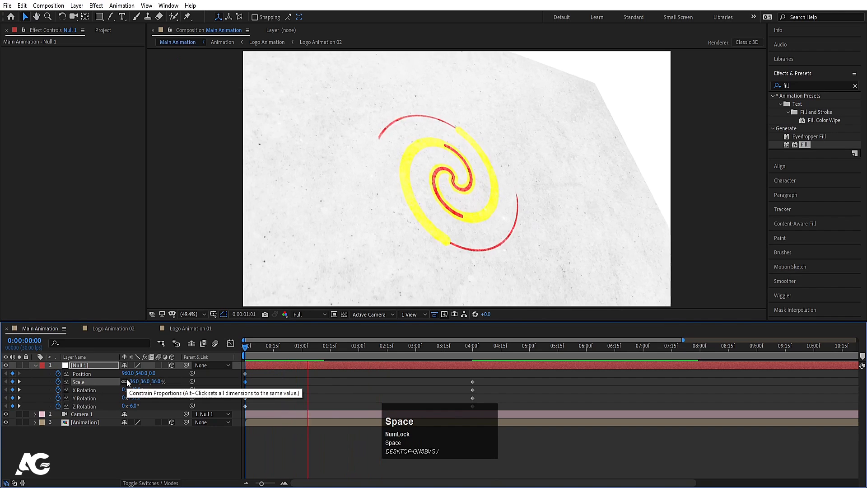
{"action": "left_click_drag", "start_coordinate": [154, 369], "coordinate": [129, 384]}
{"action": "key", "text": "space"}
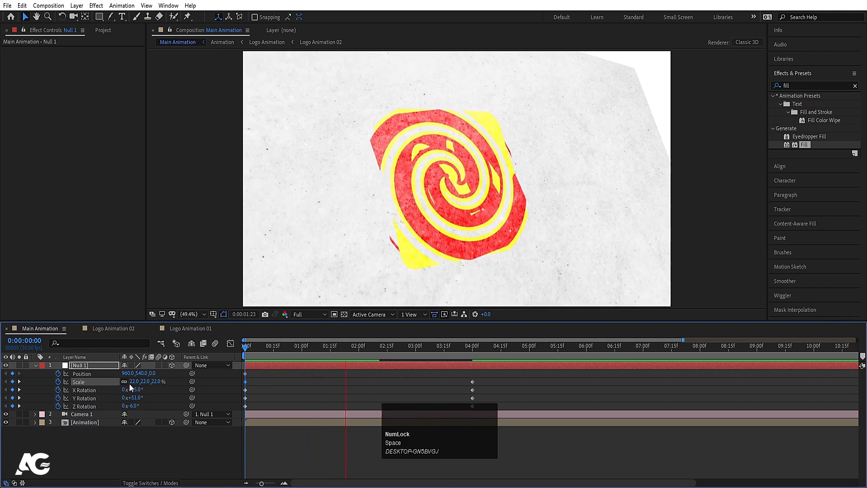
{"action": "key", "text": "space"}
{"action": "left_click", "coordinate": [203, 349]}
{"action": "key", "text": "space"}
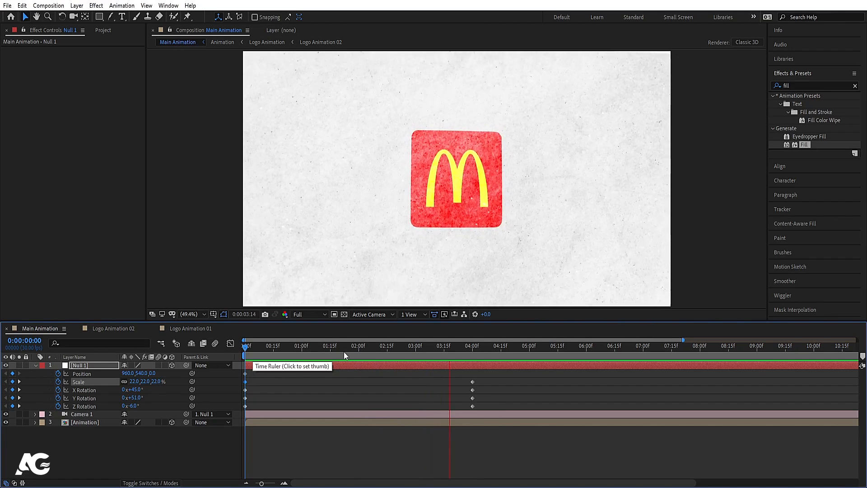
{"action": "key", "text": "space"}
Reveal Camera 1's Camera Options at the start of the timeline and turn on Depth of Field
{"action": "left_click", "coordinate": [245, 347]}
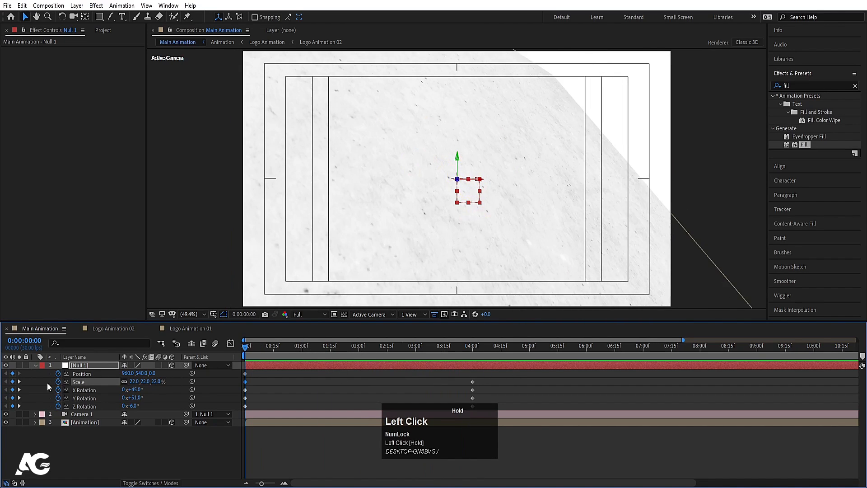
{"action": "left_click", "coordinate": [78, 414]}
{"action": "key", "text": "a"}
{"action": "key", "text": "a"}
{"action": "key", "text": "a"}
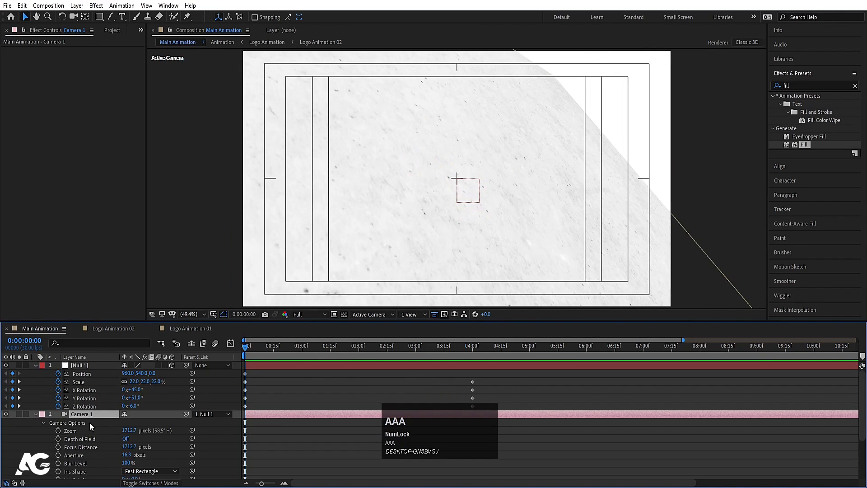
{"action": "scroll", "coordinate": [103, 440], "scroll_direction": "down", "scroll_amount": 2}
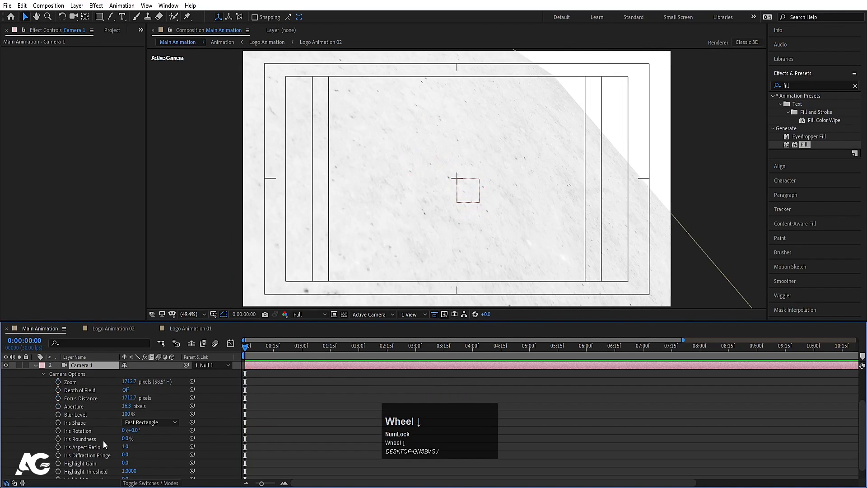
{"action": "left_click", "coordinate": [126, 390]}
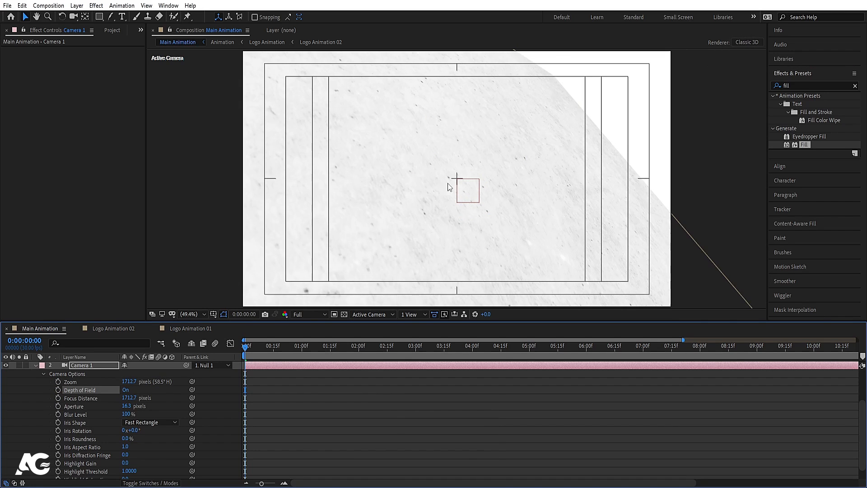
Set Camera 1's Aperture to 200 pixels and Blur Level to 200%, and preview the depth-of-field blur
{"action": "left_click", "coordinate": [128, 406]}
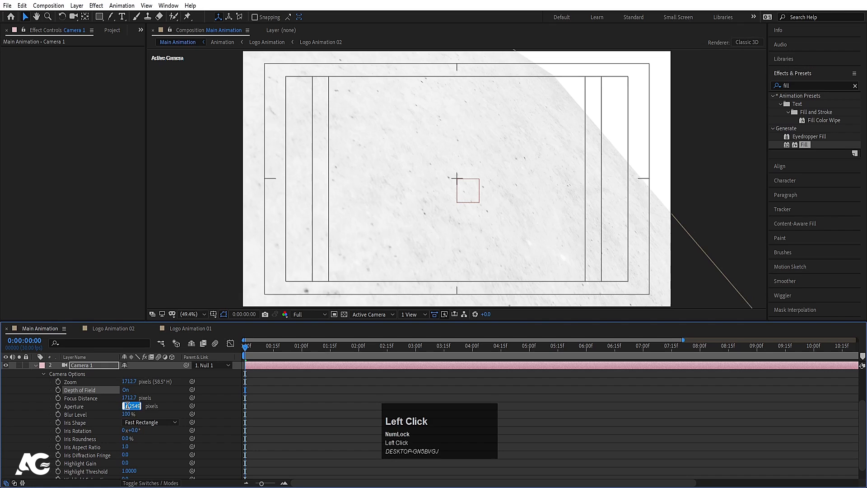
{"action": "type", "text": "200"}
{"action": "key", "text": "Return"}
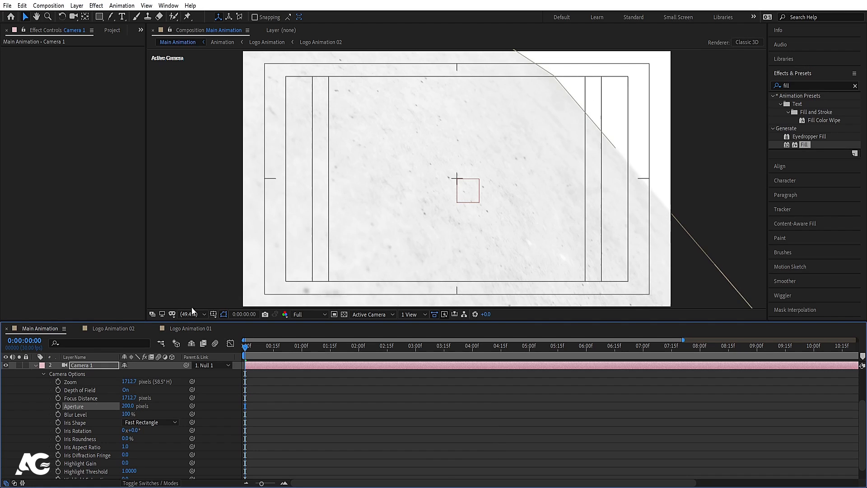
{"action": "left_click", "coordinate": [128, 414]}
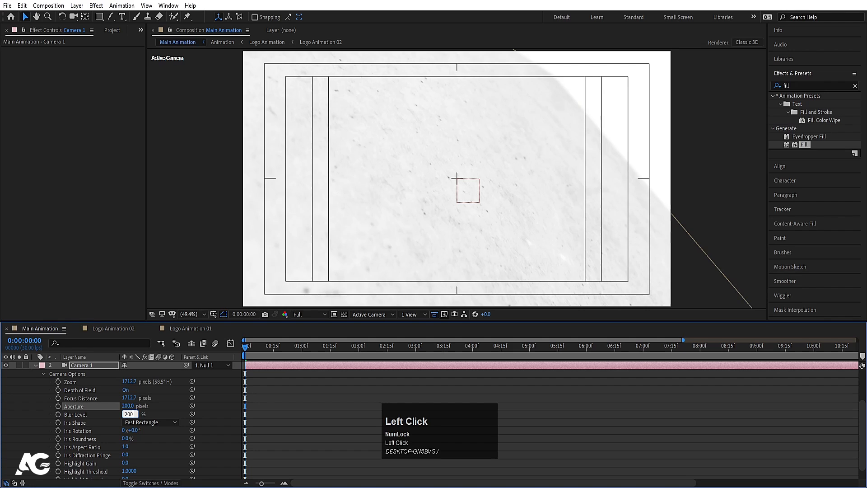
{"action": "type", "text": "200"}
{"action": "key", "text": "Return"}
{"action": "key", "text": "space"}
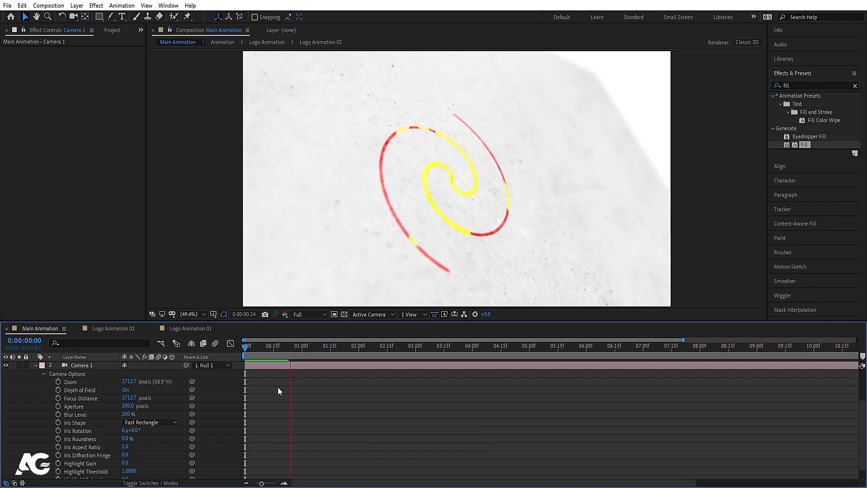
{"action": "key", "text": "space"}
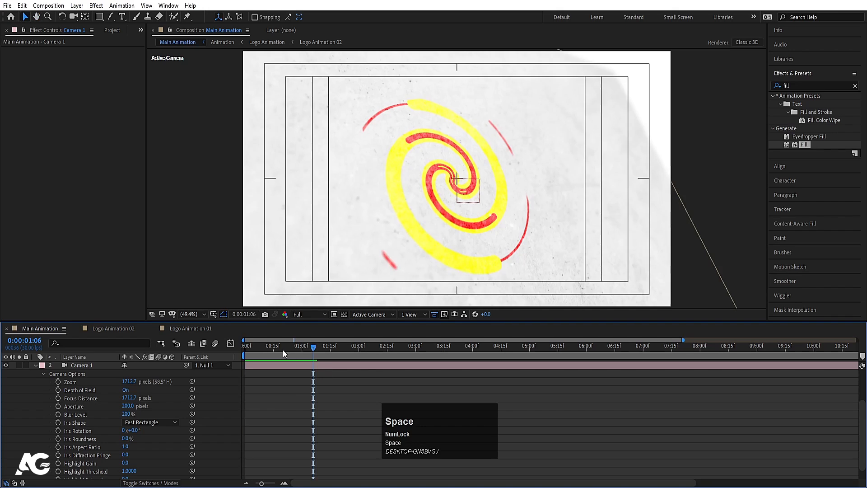
Raise Camera 1's Aperture to 400 pixels and preview the camera move
{"action": "left_click", "coordinate": [155, 378]}
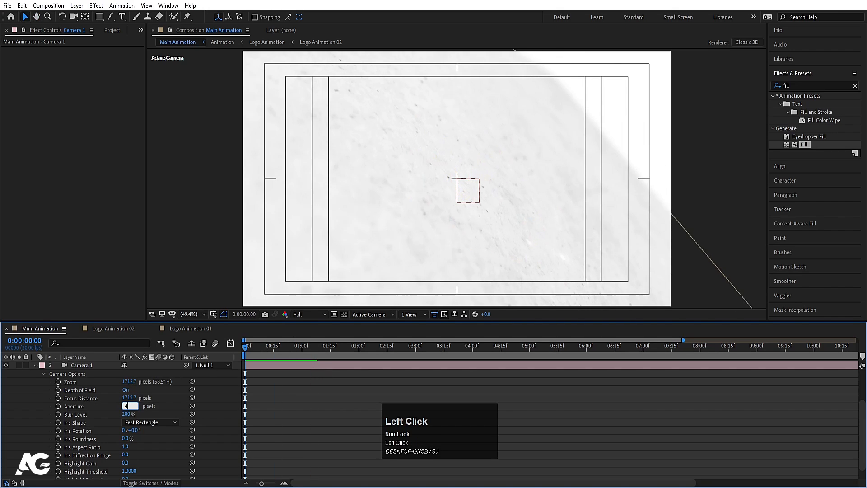
{"action": "key", "text": "Return"}
{"action": "key", "text": "space"}
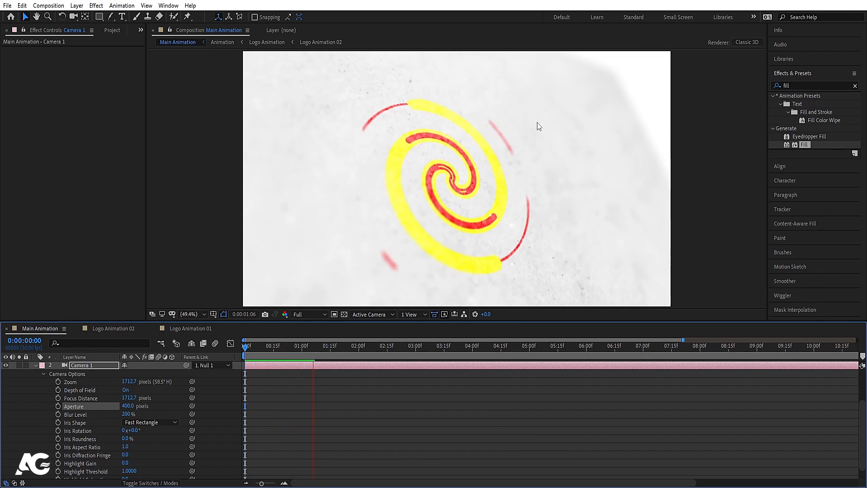
{"action": "key", "text": "space"}
{"action": "left_click", "coordinate": [284, 384]}
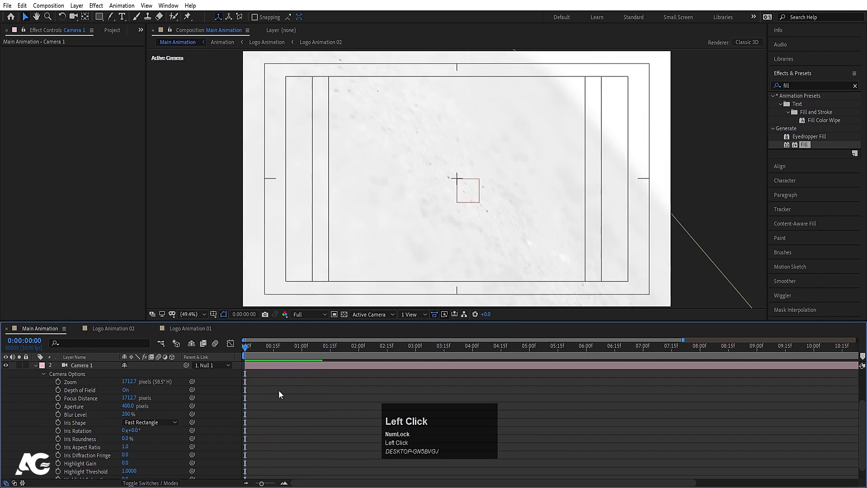
Copy the white concrete wall layer from the Animation composition into Main Animation and place it beneath all other layers
{"action": "key", "text": "u"}
{"action": "double_click", "coordinate": [70, 381]}
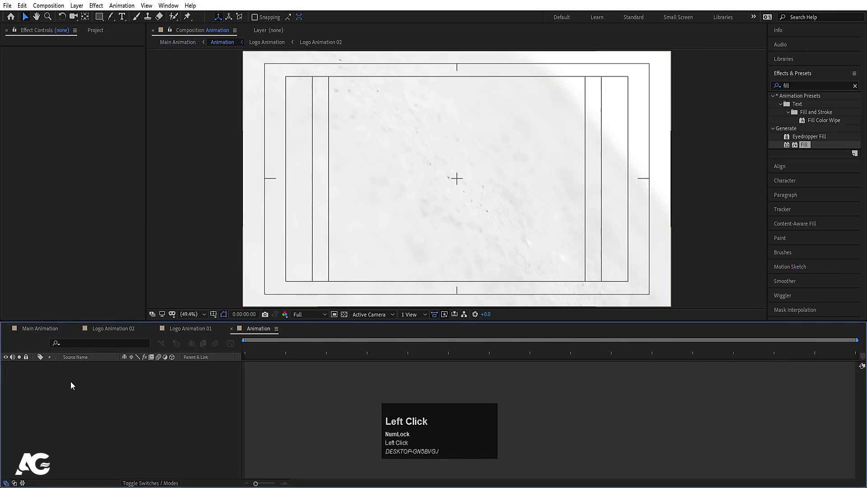
{"action": "left_click", "coordinate": [85, 399]}
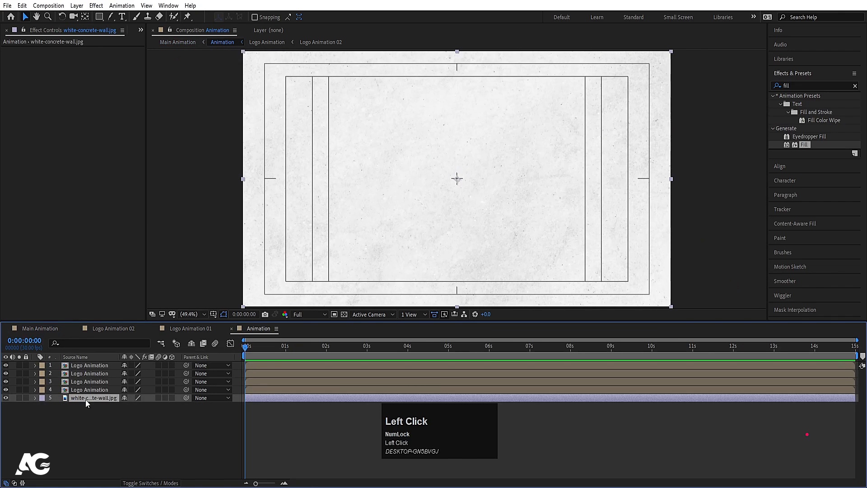
{"action": "left_click", "coordinate": [48, 332]}
{"action": "left_click", "coordinate": [95, 415]}
{"action": "key", "text": "ctrl+v"}
{"action": "left_click_drag", "start_coordinate": [86, 367], "coordinate": [102, 443]}
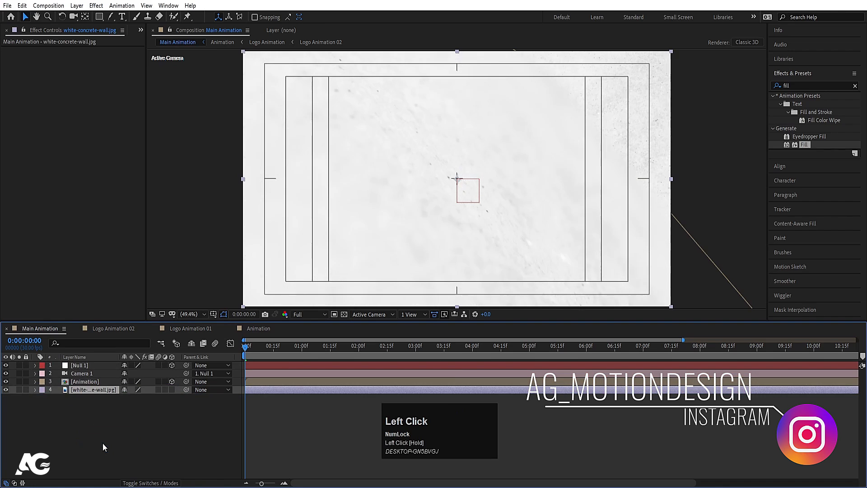
Apply the Gaussian Blur effect to the concrete wall background layer
{"action": "left_click", "coordinate": [793, 84]}
{"action": "type", "text": "bly"}
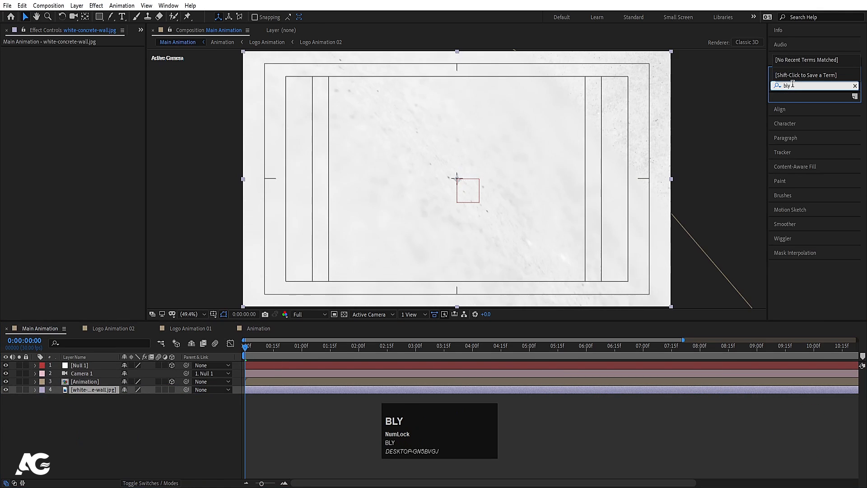
{"action": "key", "text": "BackSpace"}
{"action": "type", "text": "u"}
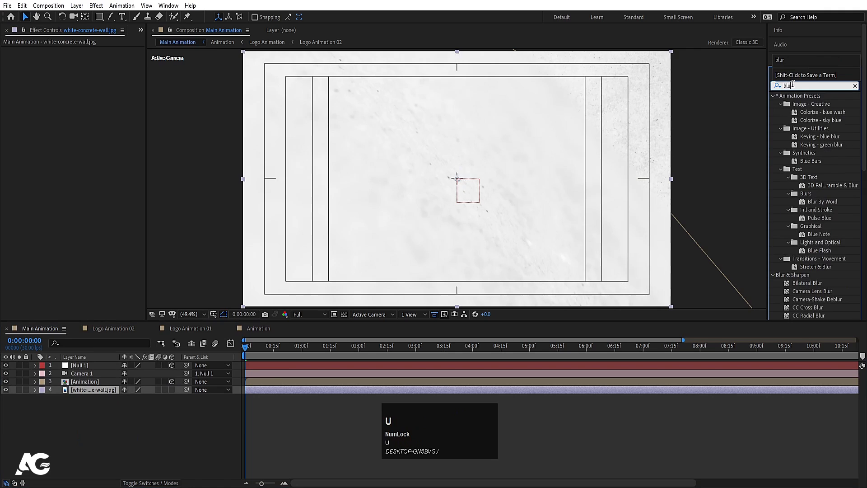
{"action": "scroll", "coordinate": [834, 272], "scroll_direction": "up", "scroll_amount": 2}
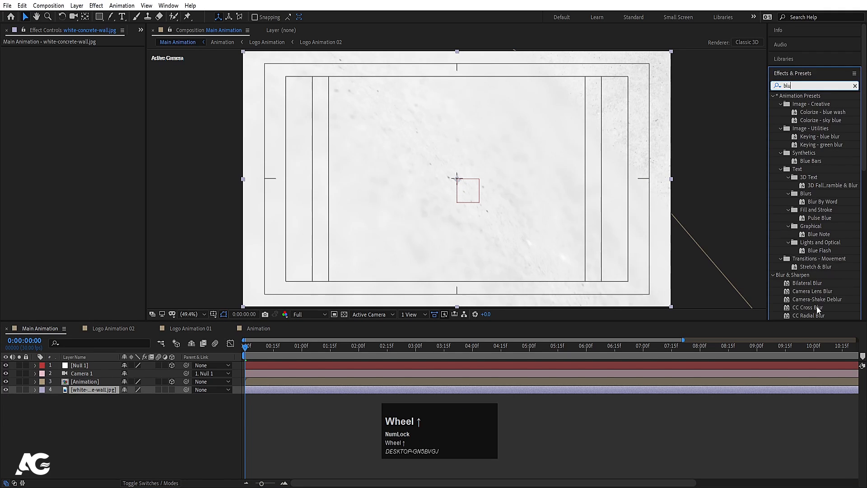
{"action": "scroll", "coordinate": [817, 309], "scroll_direction": "down", "scroll_amount": 4}
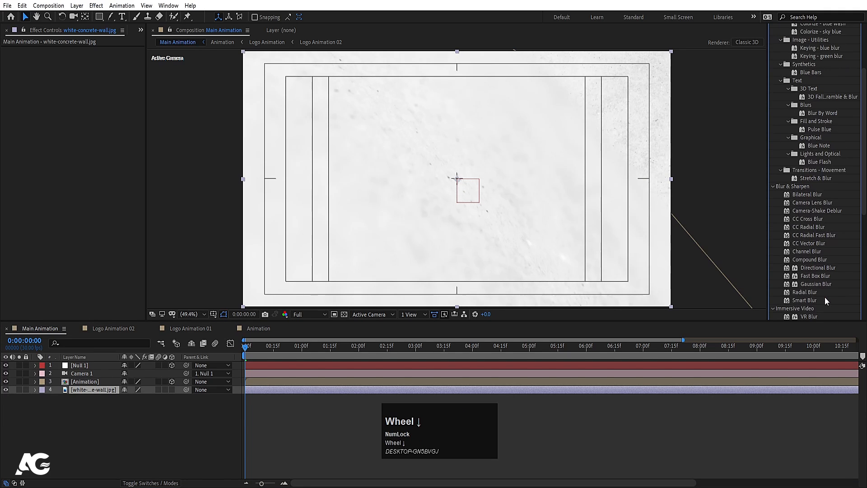
{"action": "left_click_drag", "start_coordinate": [823, 285], "coordinate": [134, 159]}
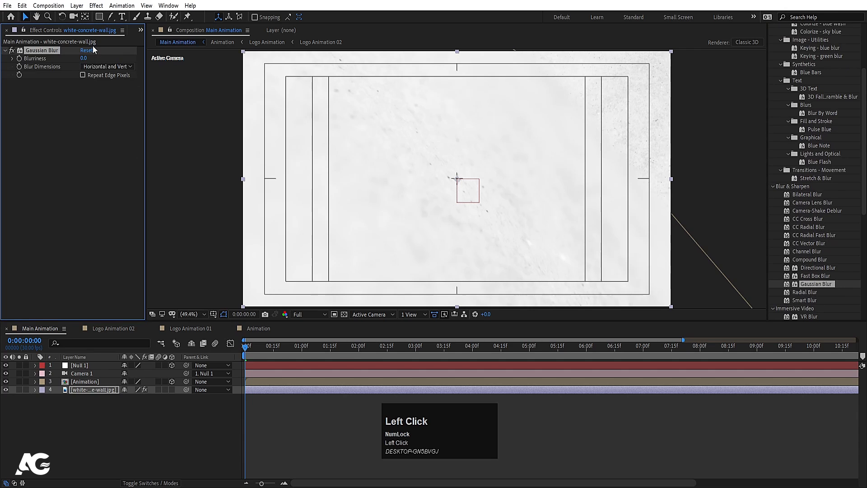
Set the background wall's Gaussian Blur Blurriness to 139.6 and preview the whole animation from the start
{"action": "left_click_drag", "start_coordinate": [189, 64], "coordinate": [477, 63]}
{"action": "left_click_drag", "start_coordinate": [605, 46], "coordinate": [691, 39]}
{"action": "left_click", "coordinate": [179, 412]}
{"action": "key", "text": "space"}
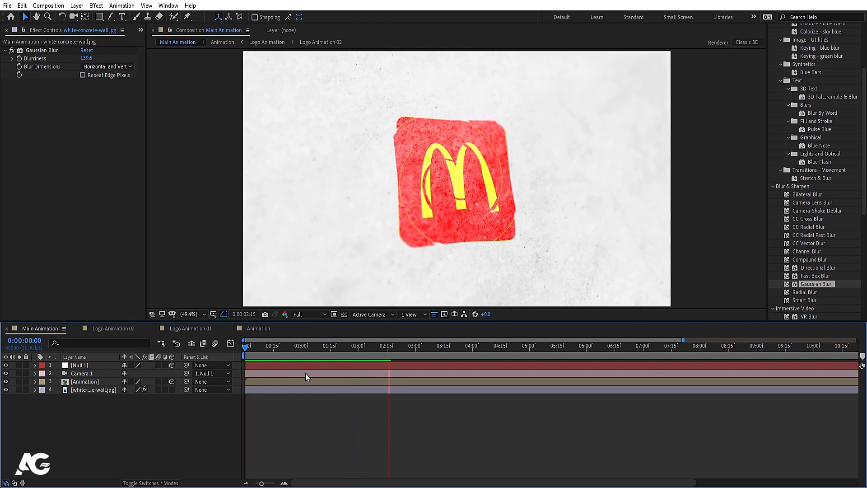
{"action": "key", "text": "space"}
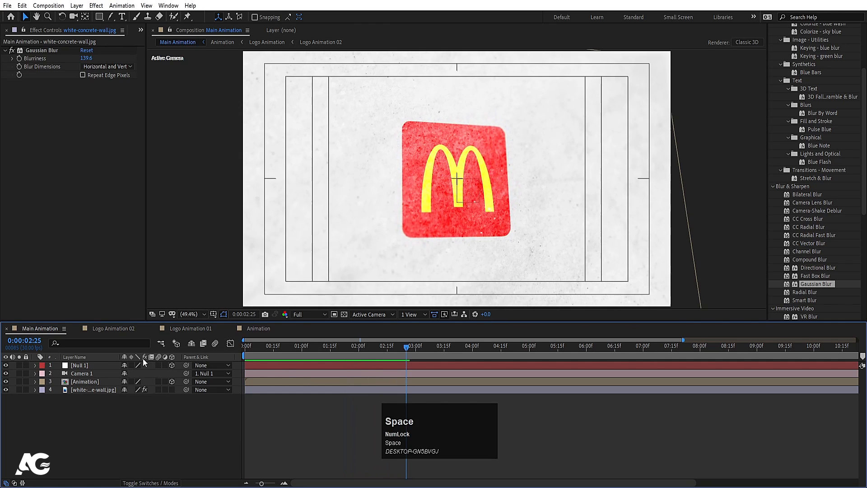
{"action": "left_click", "coordinate": [247, 350]}
{"action": "key", "text": "space"}
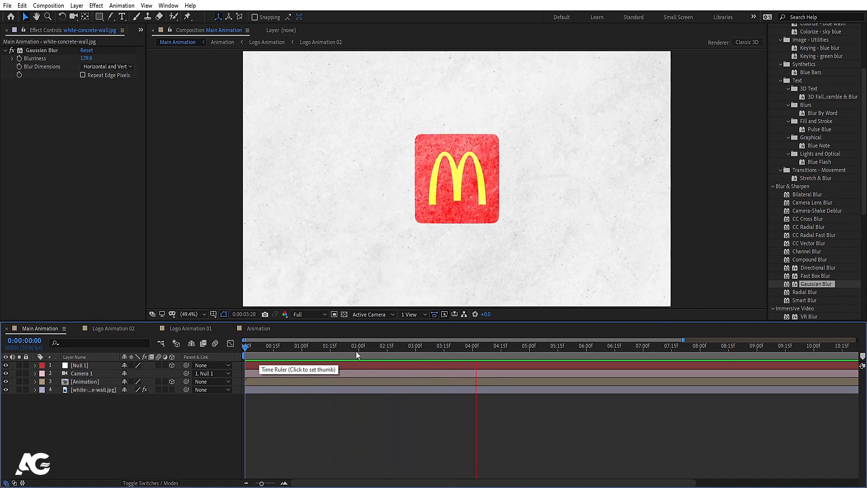
{"action": "key", "text": "space"}
Apply Easy Ease to all of Null 1's Position, Scale and Rotation keyframes and preview the move
{"action": "key", "text": "u"}
{"action": "left_click_drag", "start_coordinate": [497, 374], "coordinate": [241, 417]}
{"action": "key", "text": "F9"}
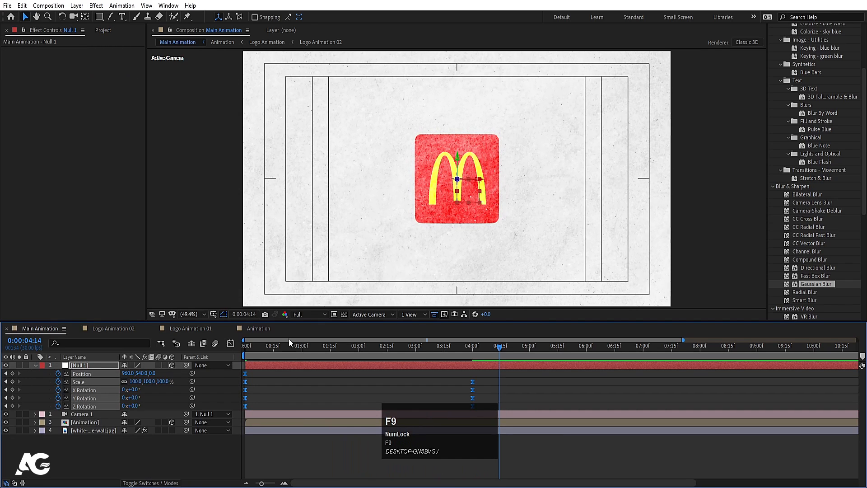
{"action": "key", "text": "Home"}
{"action": "key", "text": "space"}
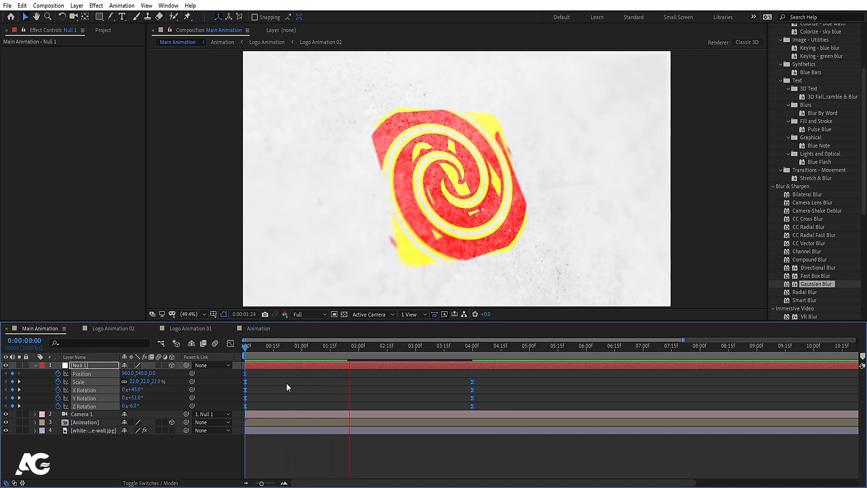
{"action": "left_click", "coordinate": [286, 383]}
{"action": "key", "text": "space"}
Replay the eased camera move from the start several times to check its motion
{"action": "left_click", "coordinate": [248, 346]}
{"action": "key", "text": "space"}
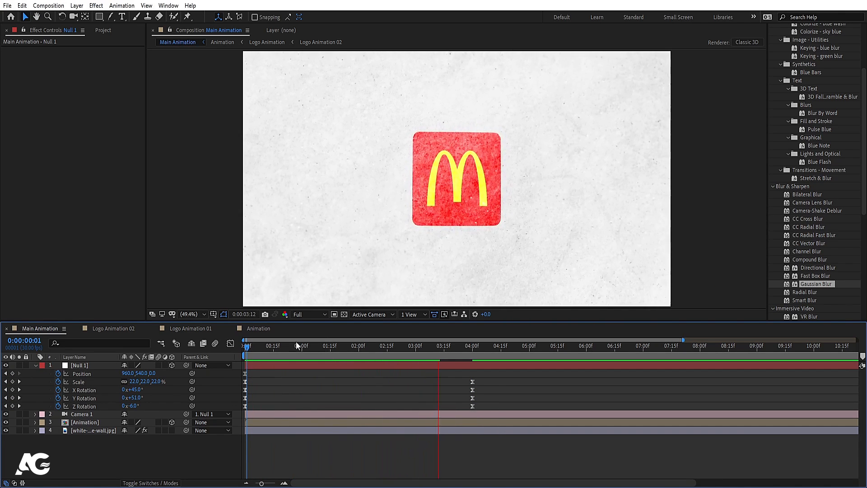
{"action": "left_click", "coordinate": [247, 350]}
{"action": "key", "text": "space"}
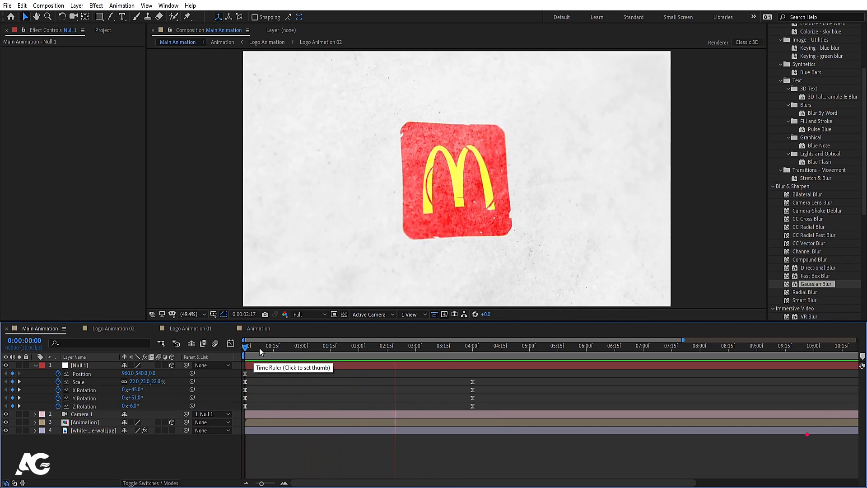
{"action": "key", "text": "space"}
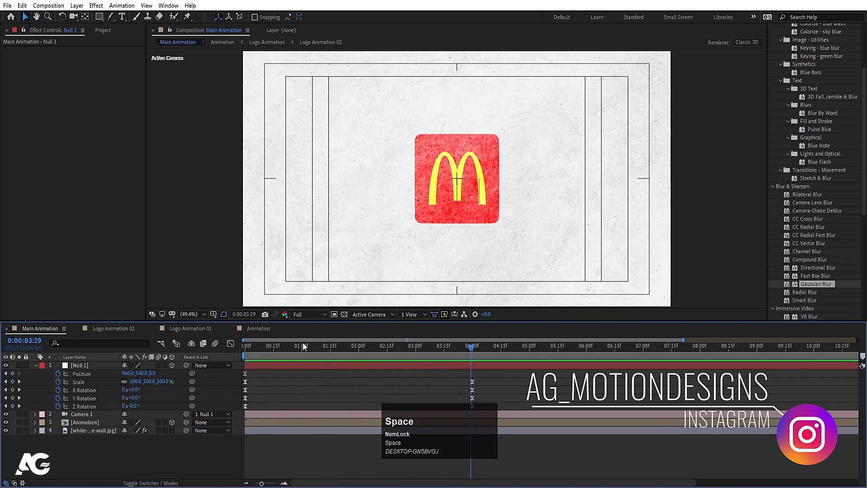
{"action": "left_click", "coordinate": [248, 346]}
{"action": "key", "text": "space"}
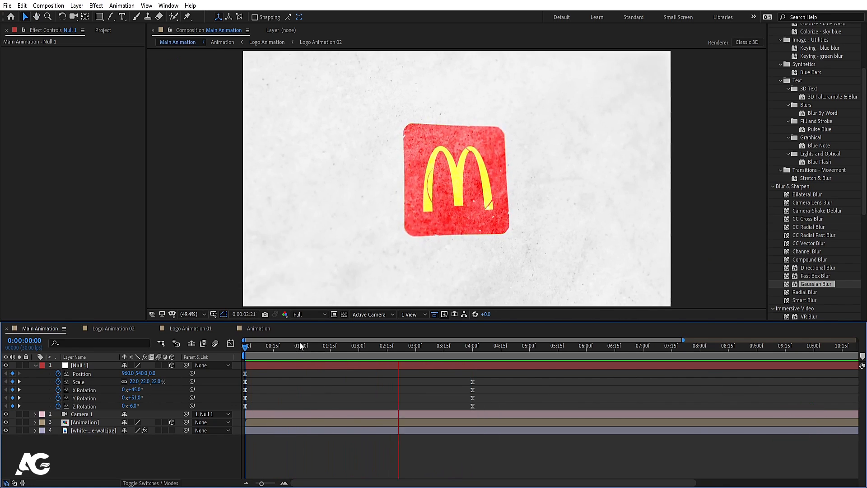
{"action": "key", "text": "space"}
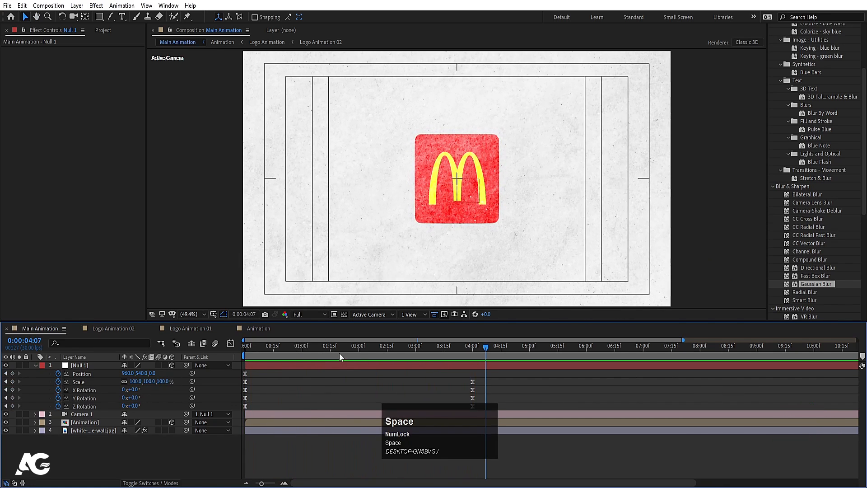
At 0:00:04:00, add a new adjustment layer above the other layers in Main Animation
{"action": "key", "text": "j"}
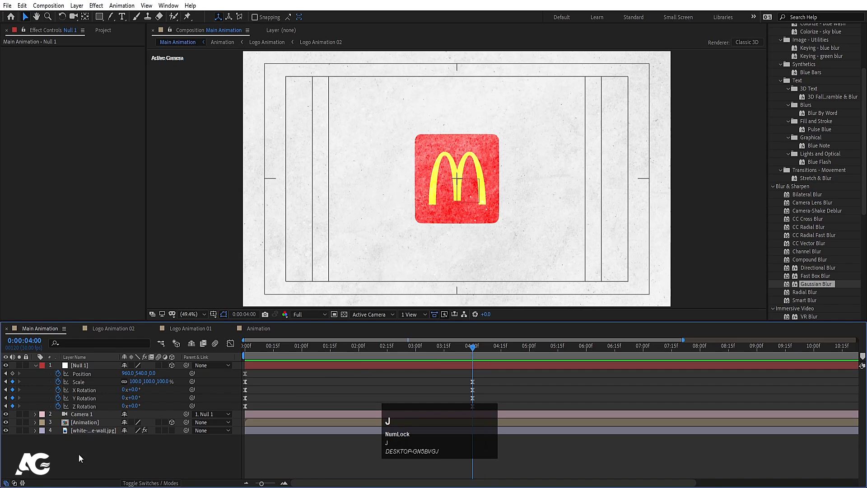
{"action": "right_click", "coordinate": [82, 457]}
{"action": "left_click", "coordinate": [109, 358]}
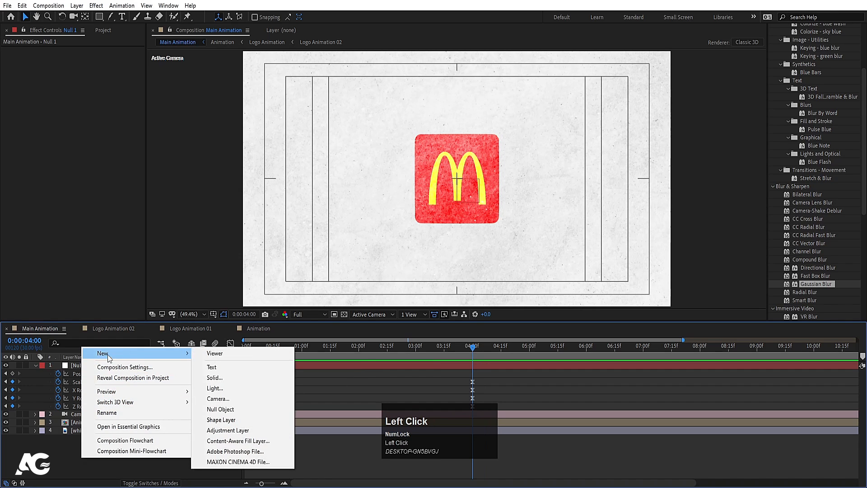
{"action": "left_click", "coordinate": [212, 432]}
Find the CC Lens effect and apply it to the adjustment layer
{"action": "scroll", "coordinate": [828, 144], "scroll_direction": "up", "scroll_amount": 3}
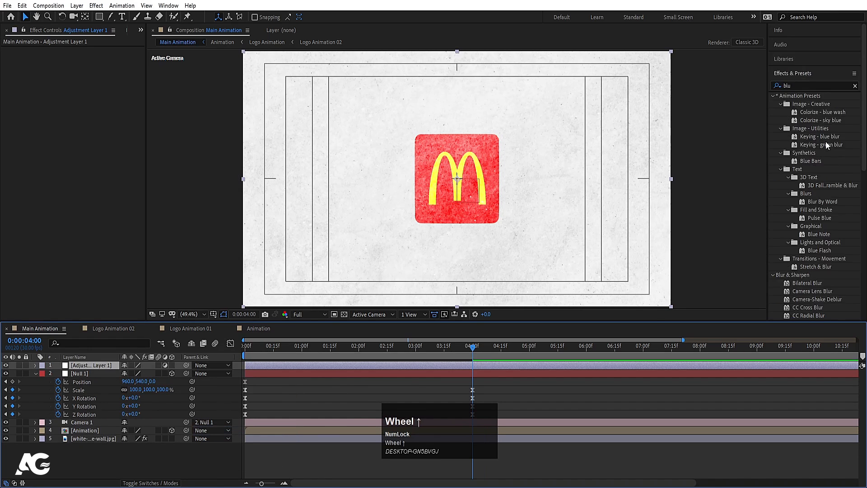
{"action": "left_click", "coordinate": [794, 86]}
{"action": "key", "text": "ctrl+a"}
{"action": "type", "text": "cc "}
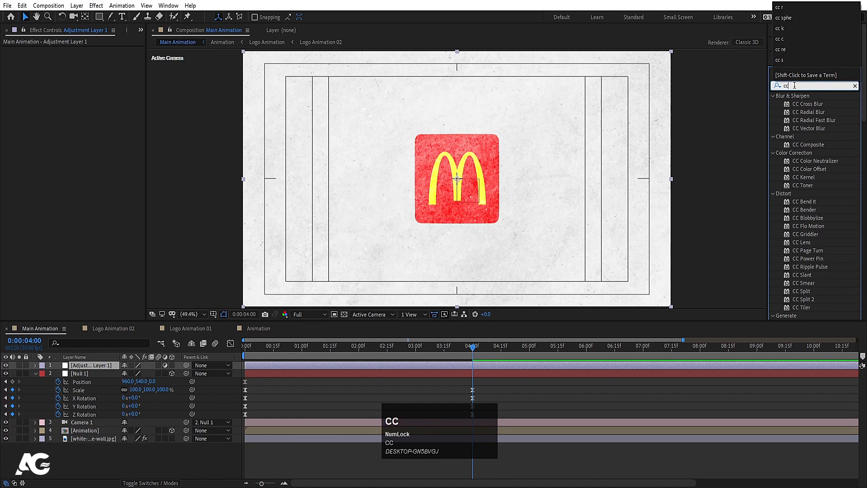
{"action": "type", "text": "len"}
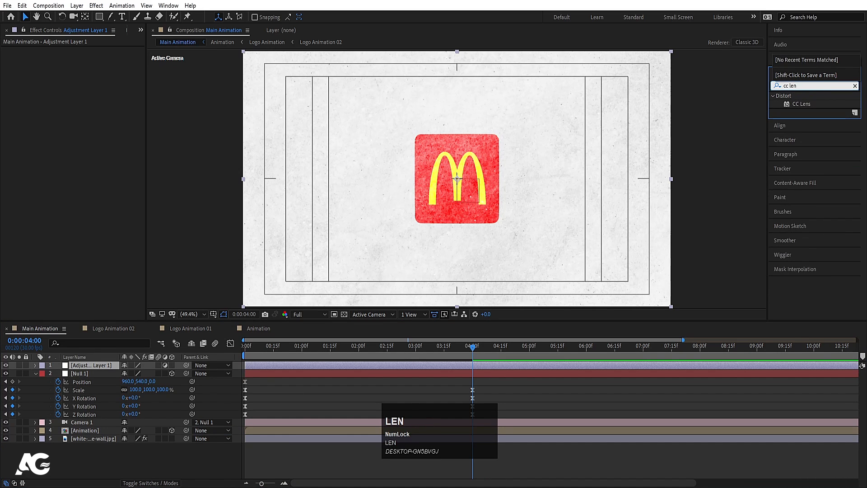
{"action": "double_click", "coordinate": [806, 104]}
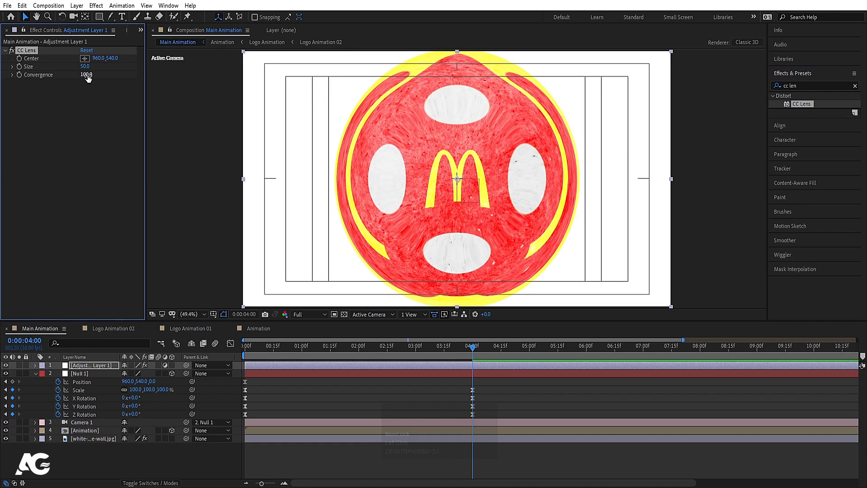
Try a CC Lens Size of 179 and preview the animation from the start
{"action": "left_click_drag", "start_coordinate": [85, 66], "coordinate": [139, 59]}
{"action": "key", "text": "space"}
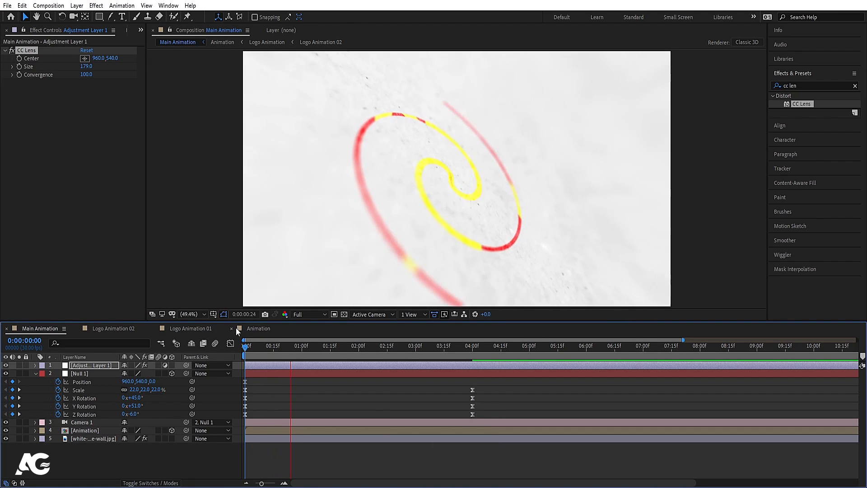
{"action": "key", "text": "space"}
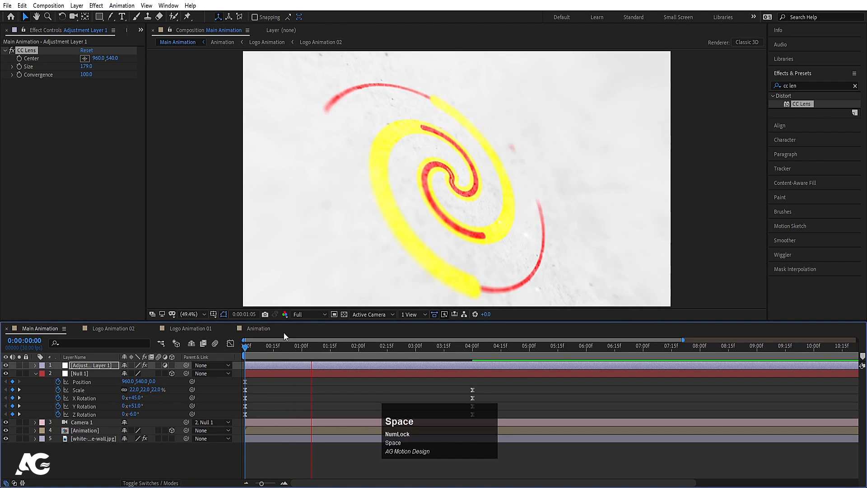
Keyframe the adjustment layer's CC Lens Size at 142 at 0:00:00:00 and 281 at 0:00:06:00
{"action": "left_click_drag", "start_coordinate": [268, 345], "coordinate": [212, 350]}
{"action": "left_click_drag", "start_coordinate": [87, 67], "coordinate": [71, 67]}
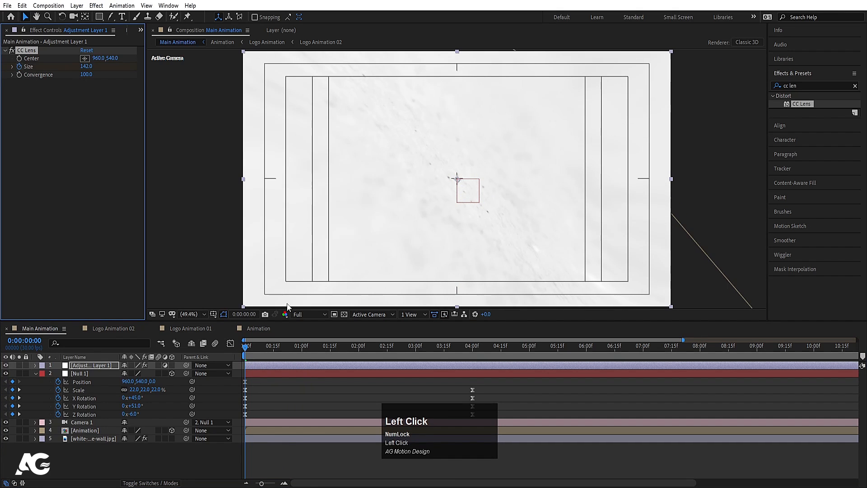
{"action": "key", "text": "u"}
{"action": "key", "text": "k"}
{"action": "left_click_drag", "start_coordinate": [124, 383], "coordinate": [588, 379]}
{"action": "key", "text": "k"}
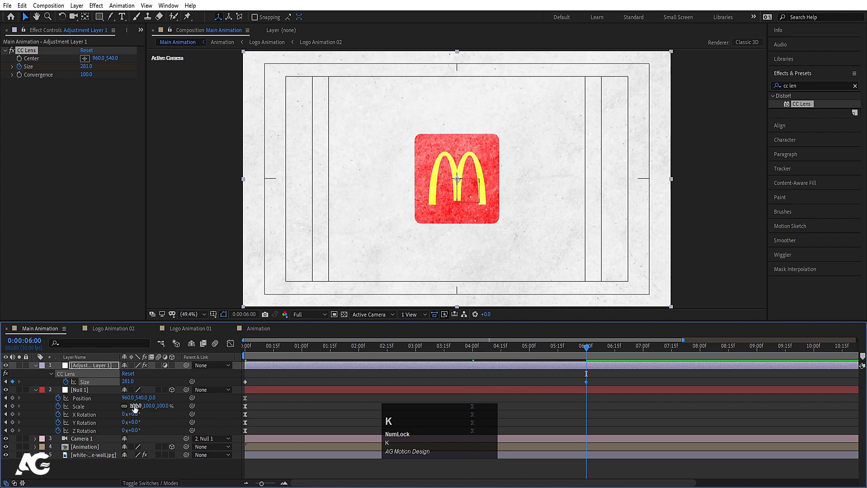
Set the CC Lens Size keyframe at 0:00:00:00 to 105 and preview the animation from the start
{"action": "left_click", "coordinate": [246, 346]}
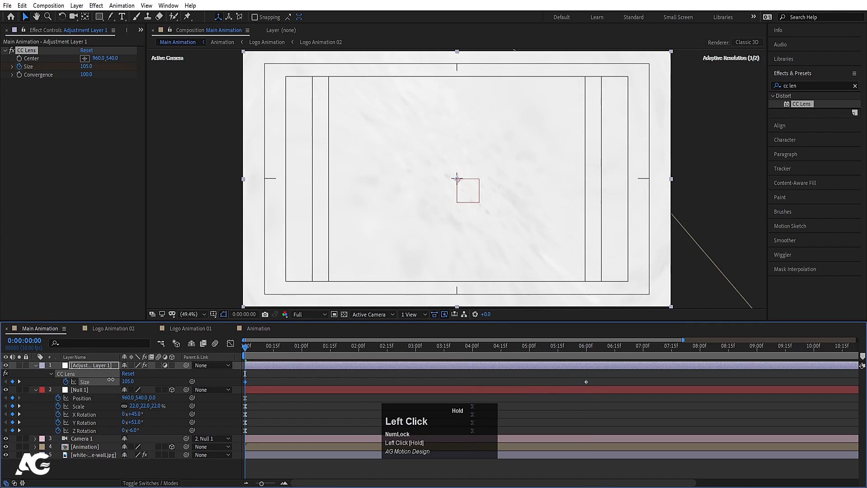
{"action": "key", "text": "space"}
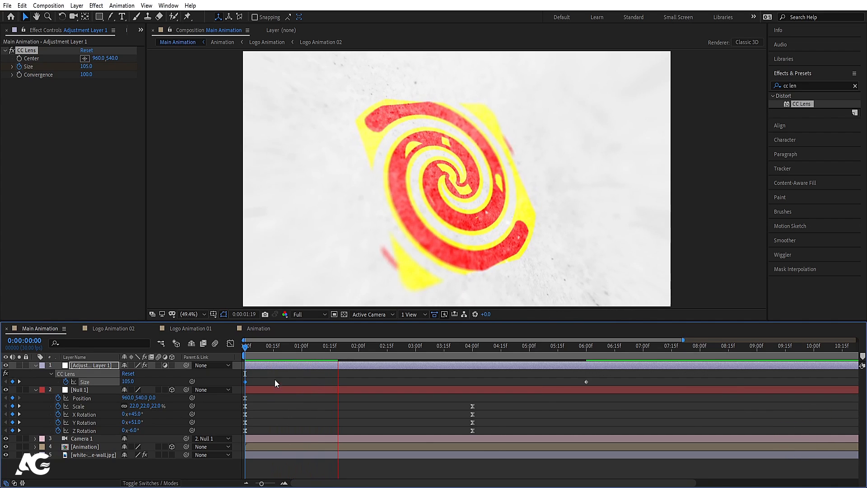
{"action": "left_click", "coordinate": [270, 356]}
{"action": "key", "text": "space"}
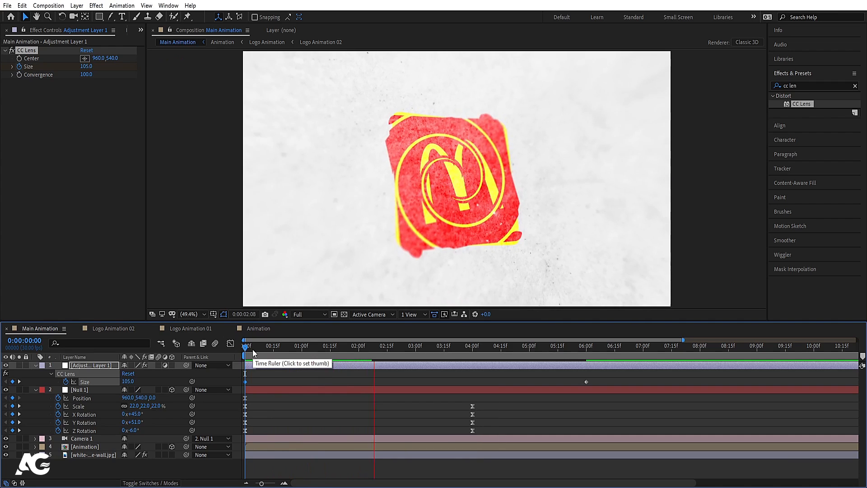
{"action": "left_click", "coordinate": [323, 351]}
{"action": "key", "text": "space"}
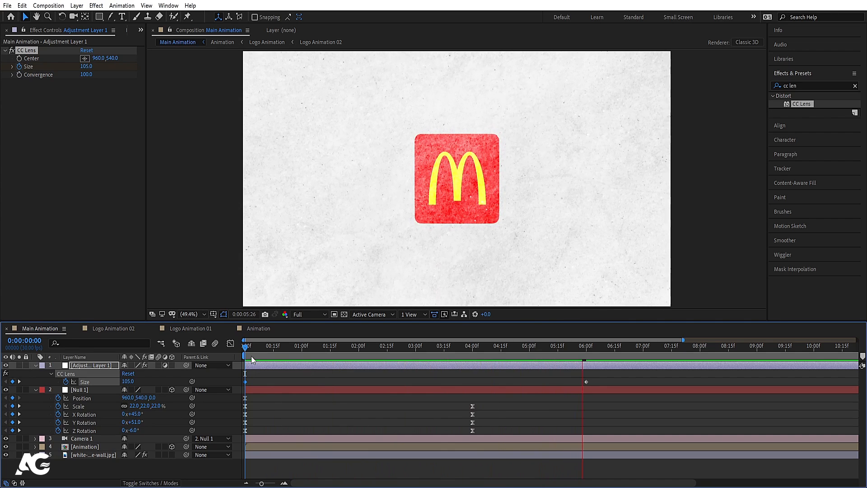
At 0:00:06:00, set the CC Lens Size to 349, end the work area there and preview the result
{"action": "key", "text": "space"}
{"action": "key", "text": "n"}
{"action": "key", "text": "space"}
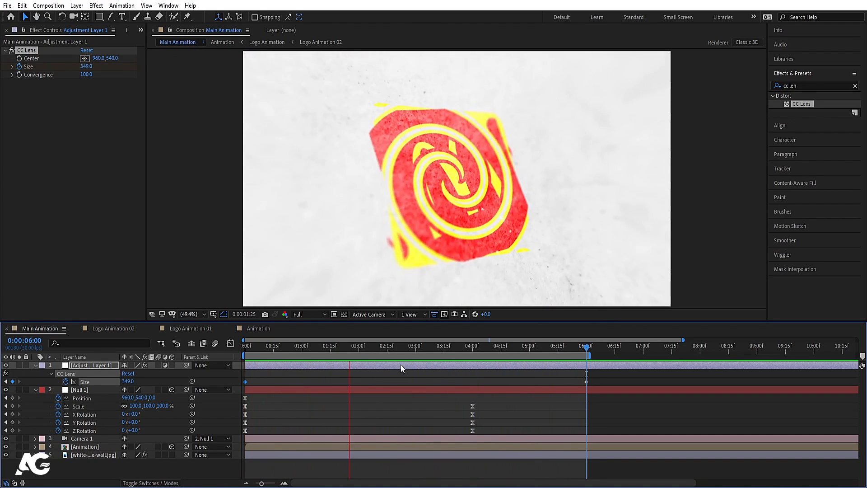
{"action": "key", "text": "Num_Lock"}
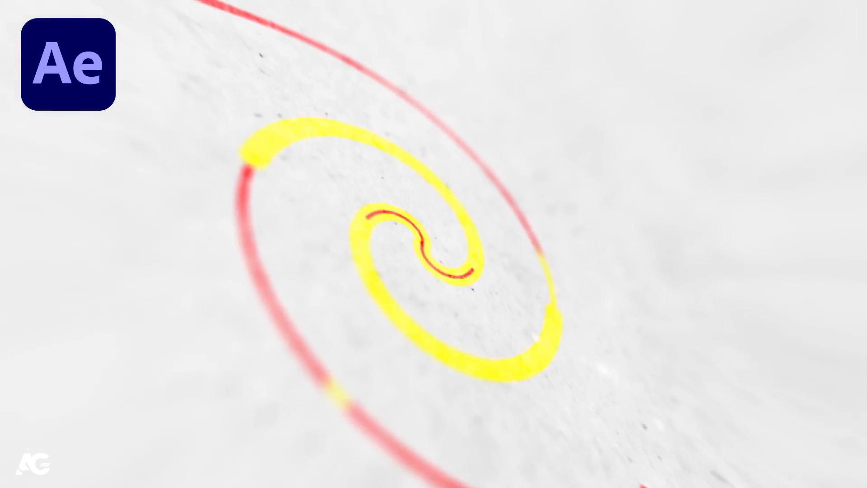